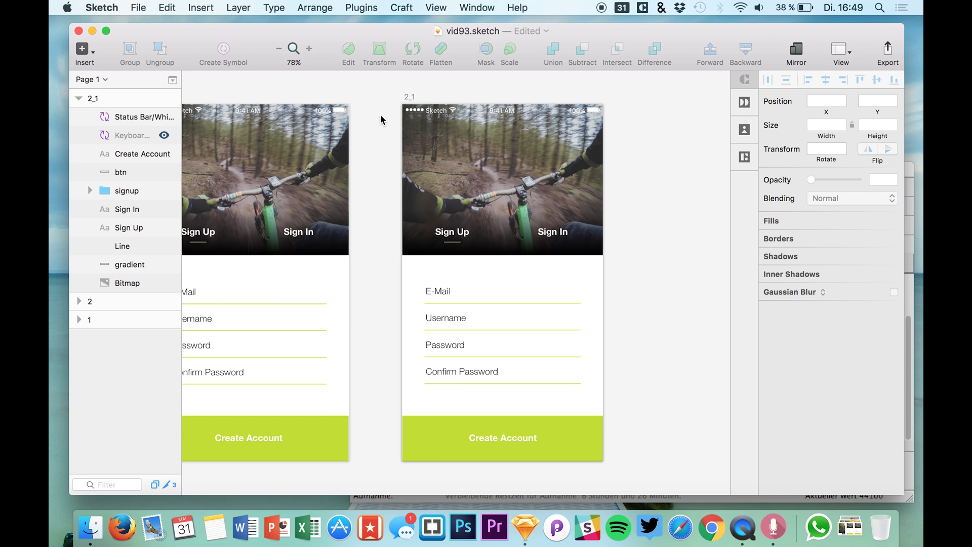
Toggle the Keyboard layer's visibility on artboard 2_1 to compare the sign-up screen with and without the keyboard.
left_click_drag(369, 31, 379, 32)
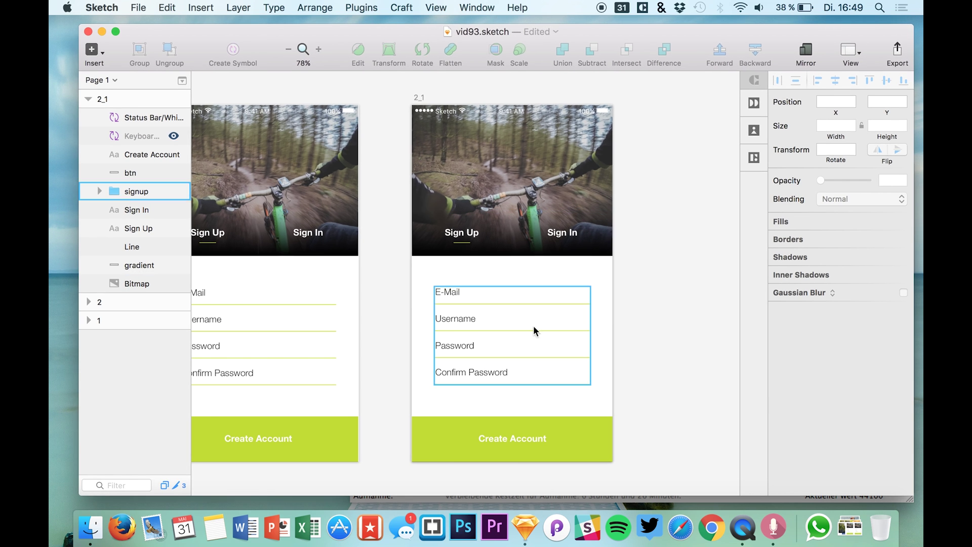
scroll(466, 76, "left", 5)
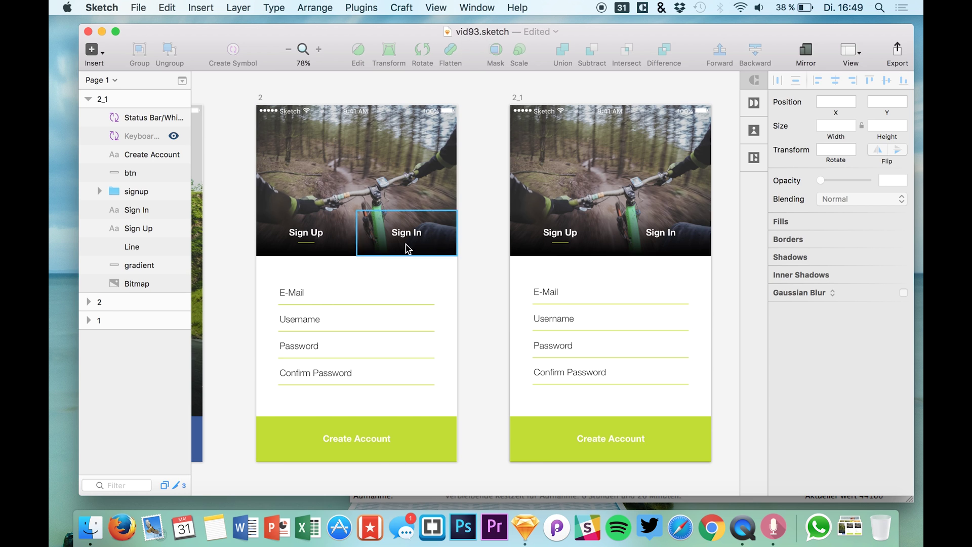
scroll(436, 300, "right", 2)
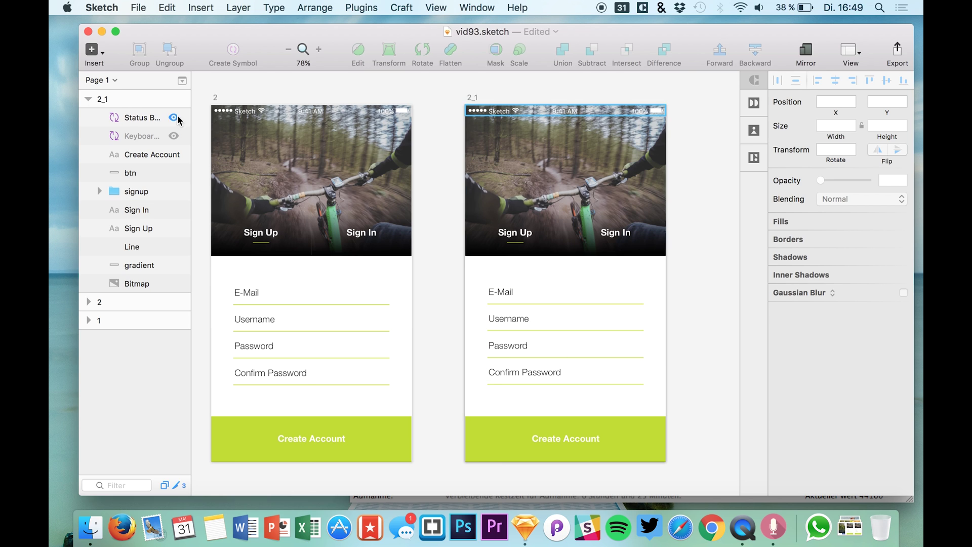
left_click(173, 137)
left_click(173, 138)
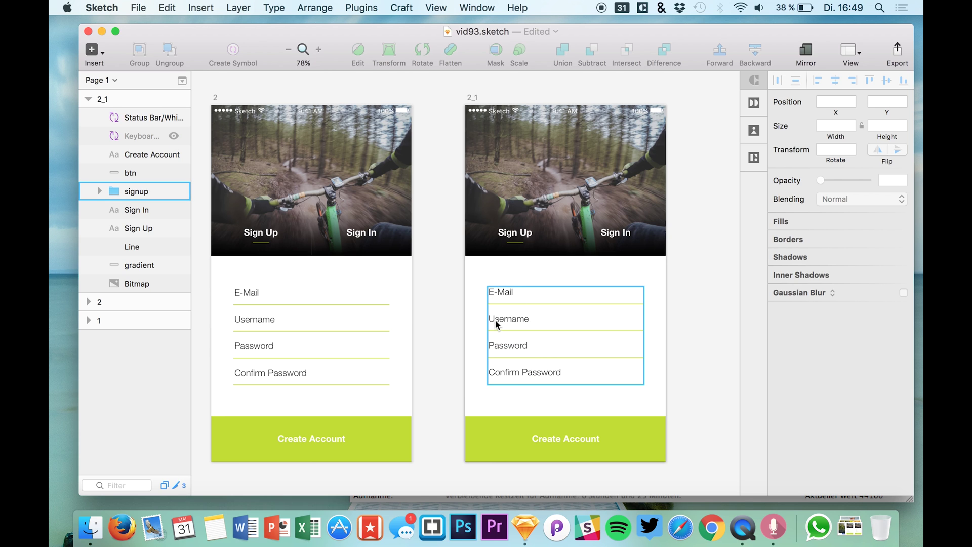
left_click(174, 137)
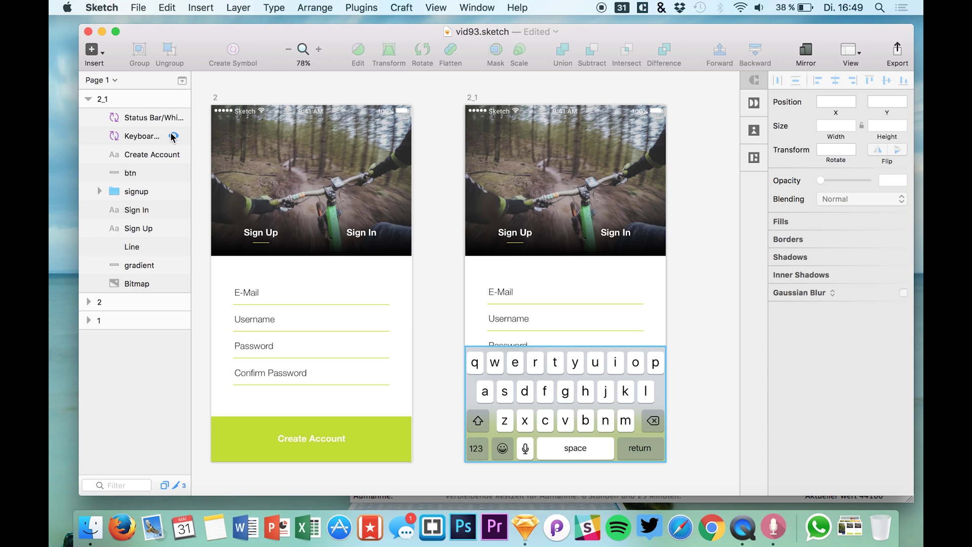
left_click(174, 137)
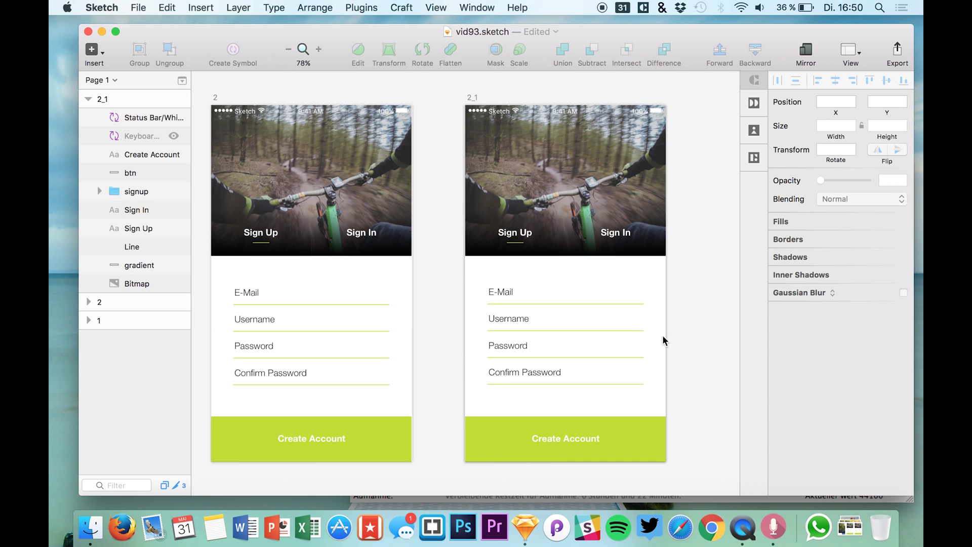
left_click(173, 136)
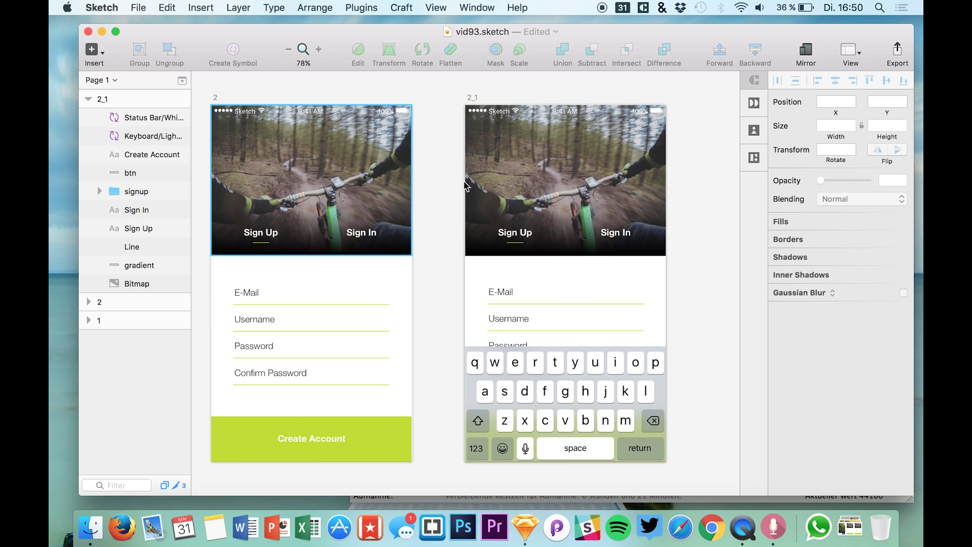
left_click(174, 135)
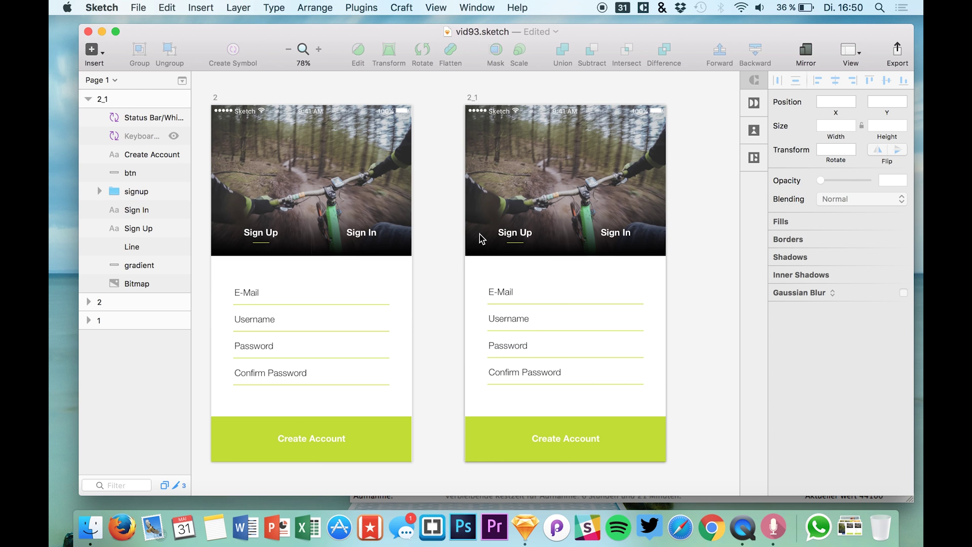
left_click(134, 284)
left_click(258, 280)
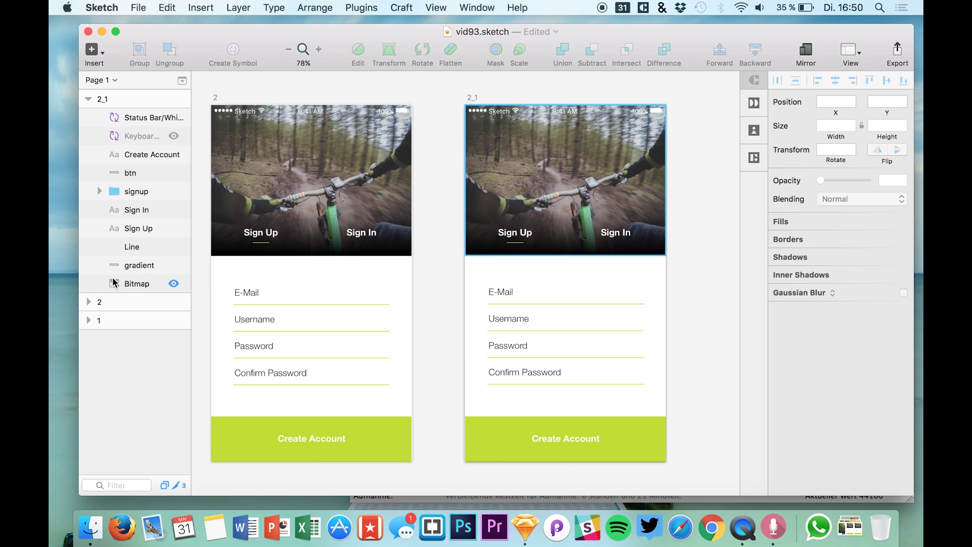
left_click(101, 282)
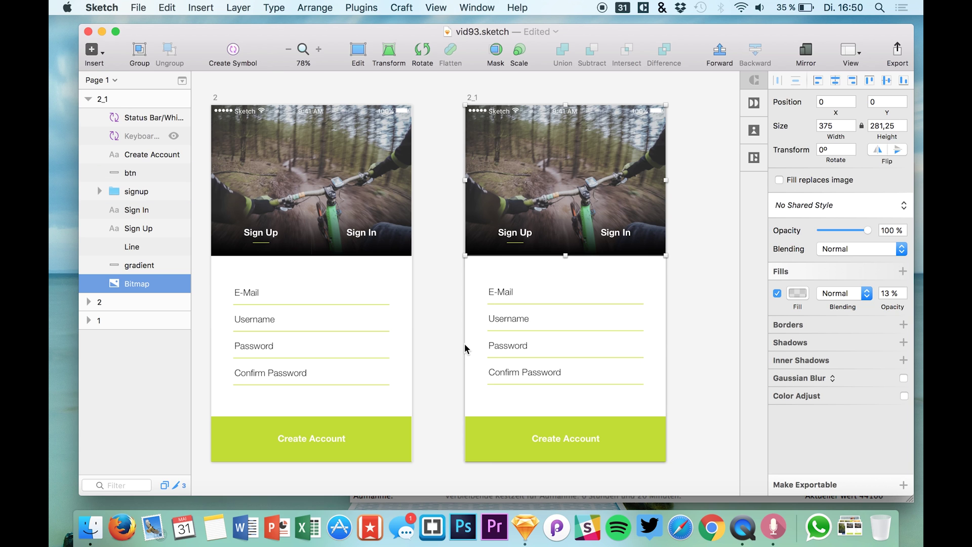
left_click_drag(419, 31, 419, 31)
double_click(419, 29)
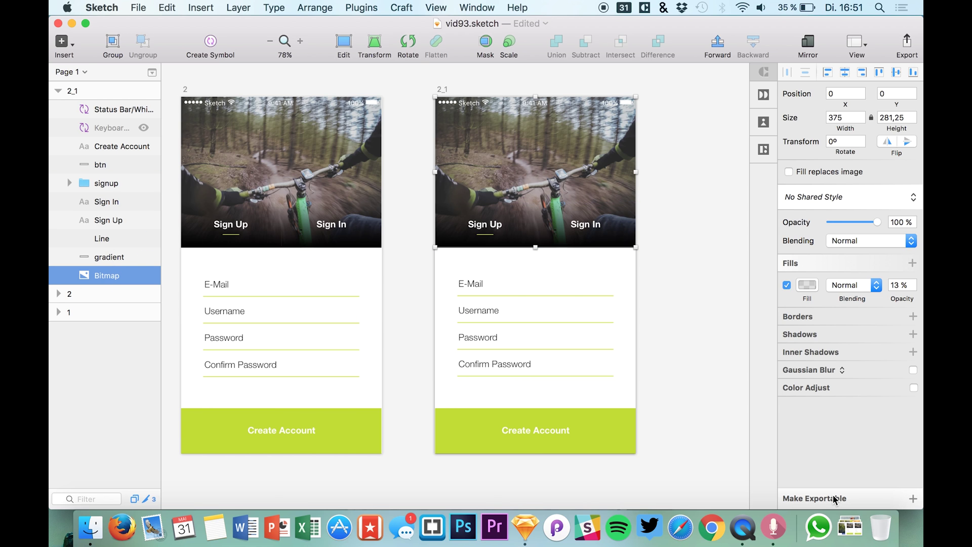
left_click(910, 499)
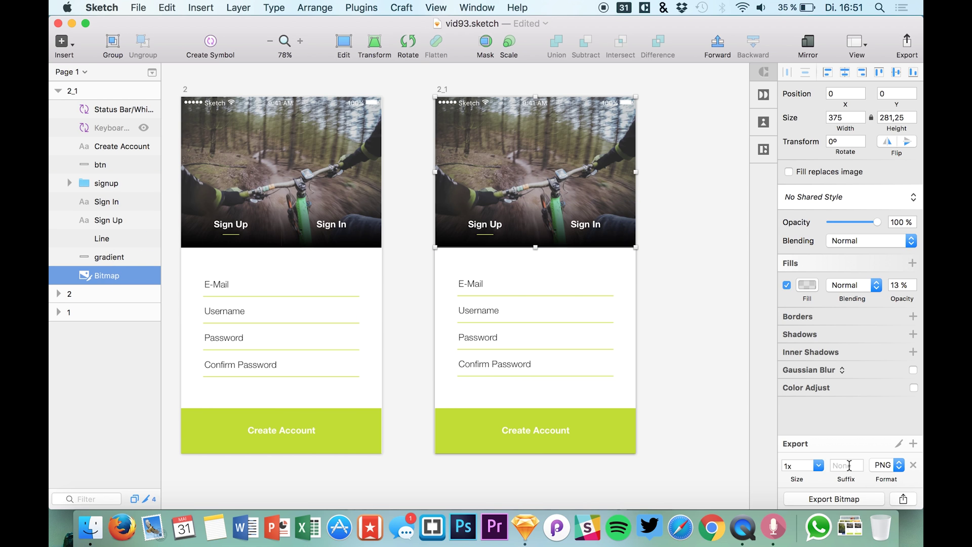
left_click(818, 466)
left_click(784, 416)
left_click(843, 465)
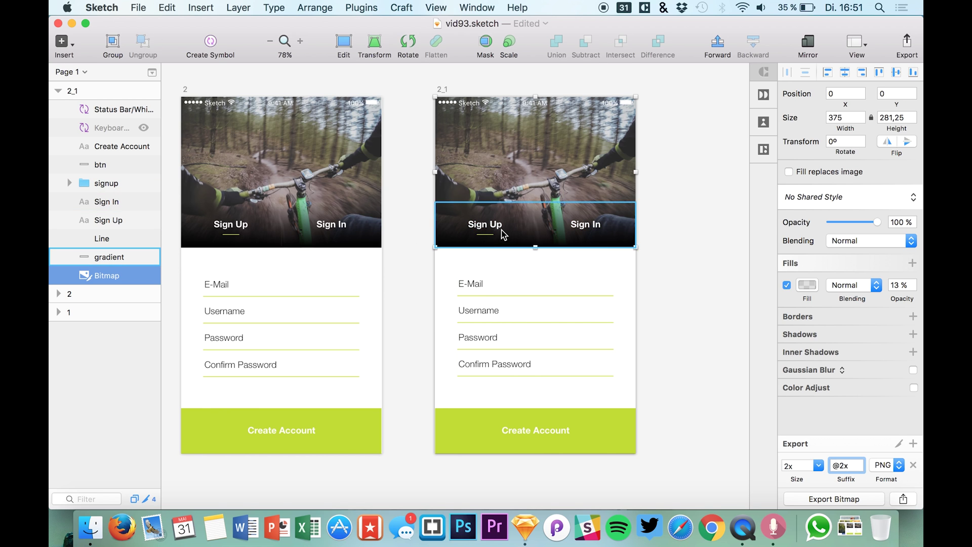
Group the Sign In, Sign Up, Line and gradient layers of artboard 2_1 and name the group "gradient".
left_click(106, 202)
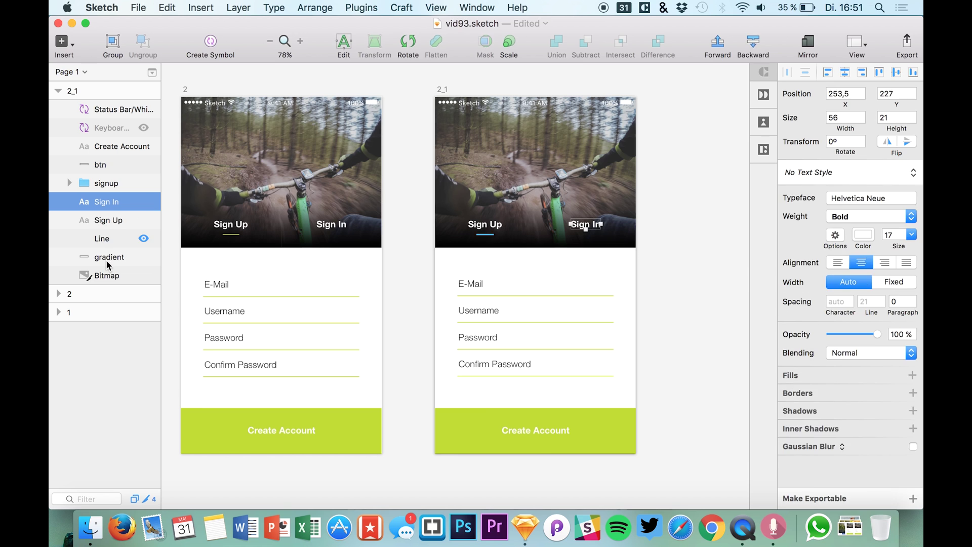
left_click(106, 258, "shift")
key("super+g")
double_click(104, 202)
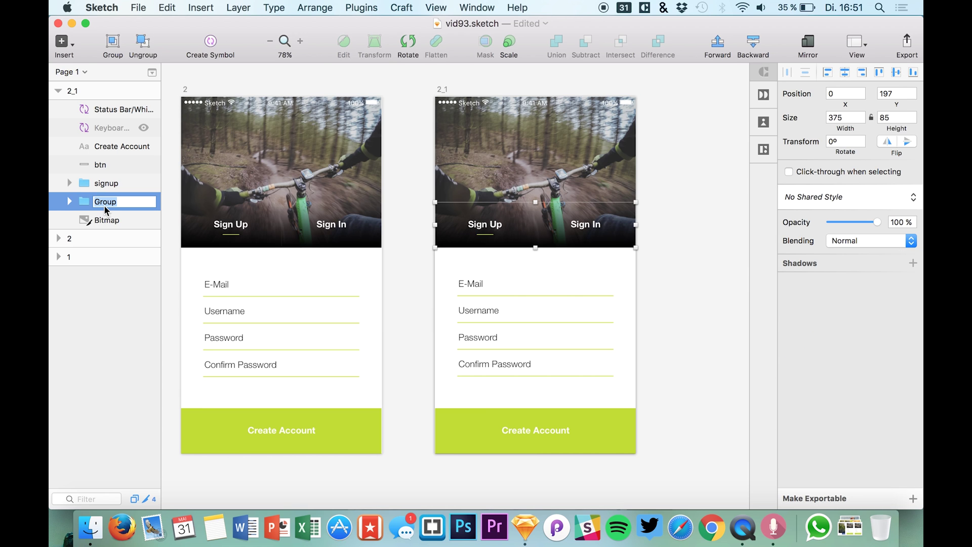
type("gradient")
key("Return")
left_click(913, 498)
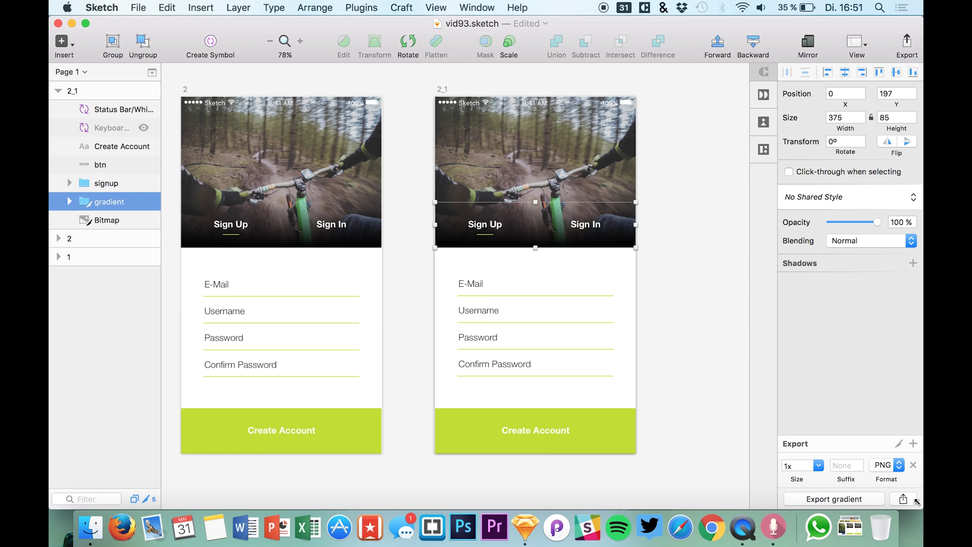
left_click(819, 465)
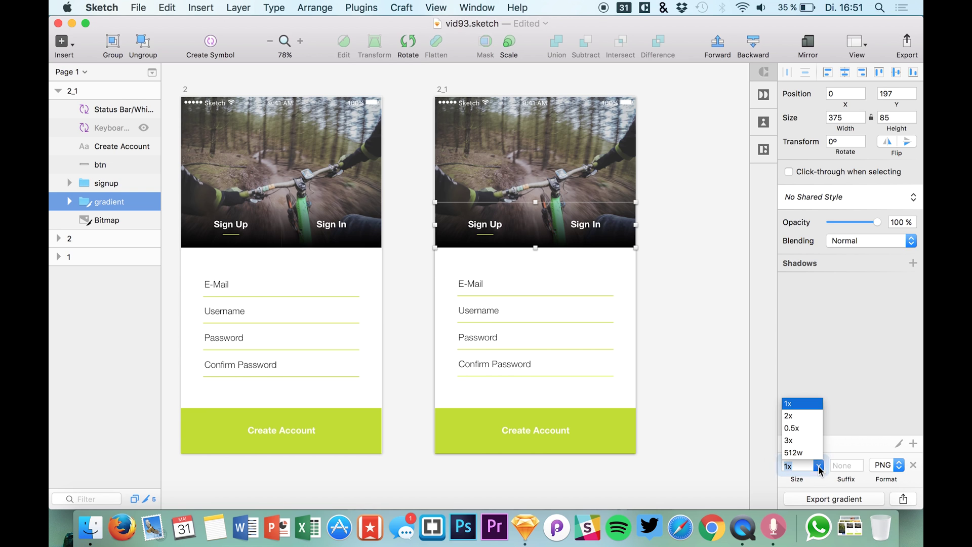
left_click(800, 431)
left_click(847, 466)
type("@")
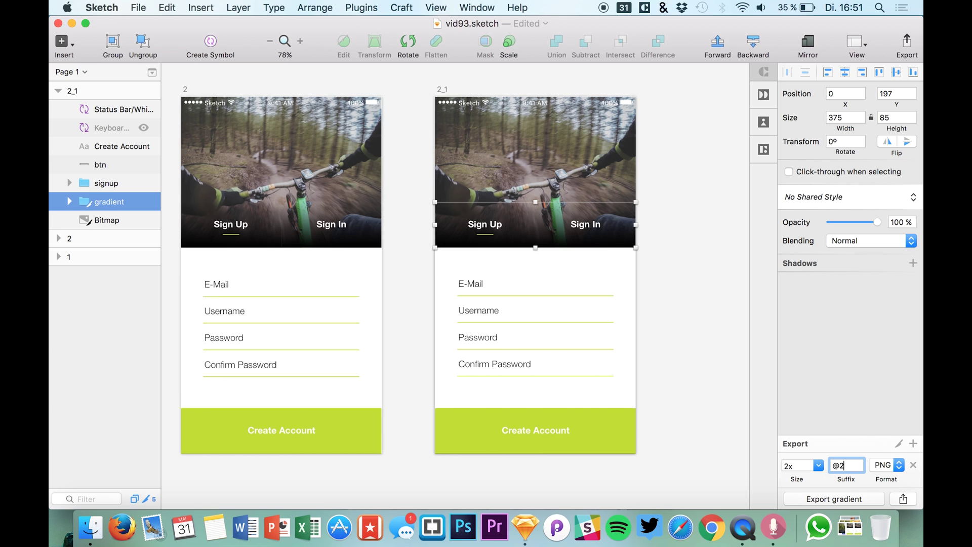
type("2xx")
key("BackSpace")
key("Return")
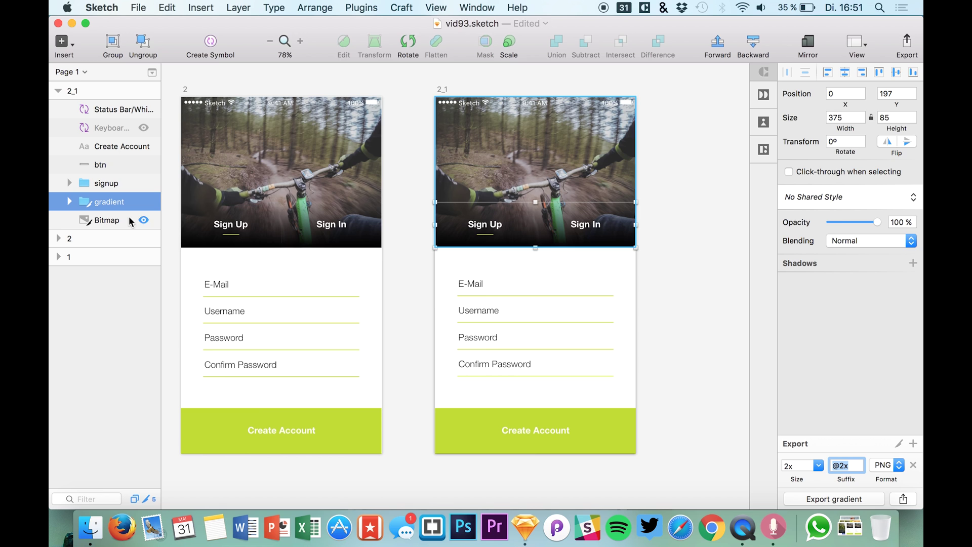
left_click(481, 287)
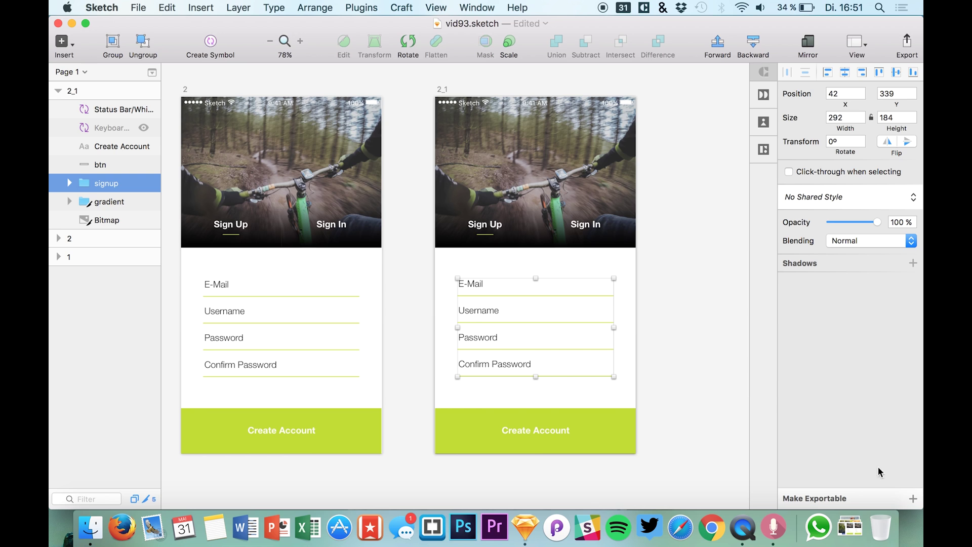
left_click(913, 498)
left_click(818, 465)
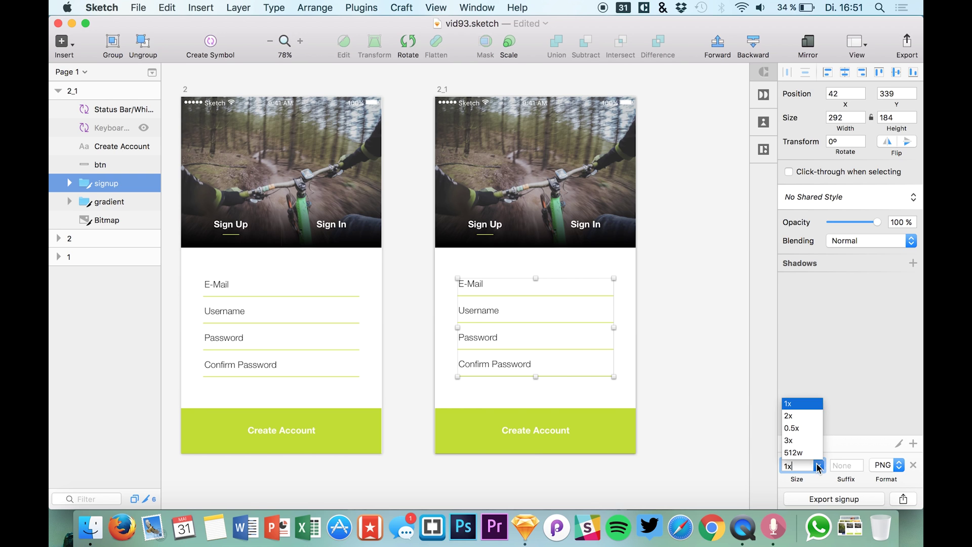
left_click(814, 424)
left_click(846, 465)
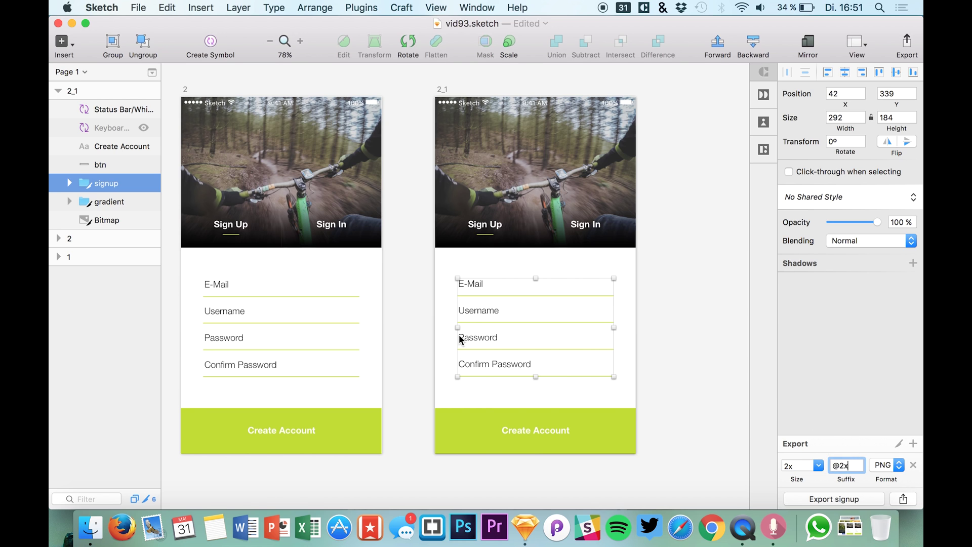
left_click(482, 411)
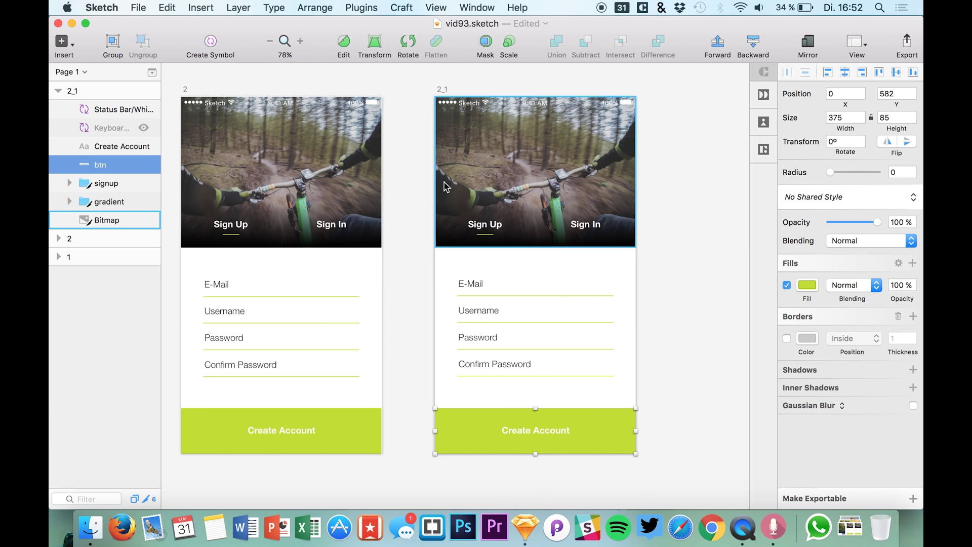
left_click(477, 106)
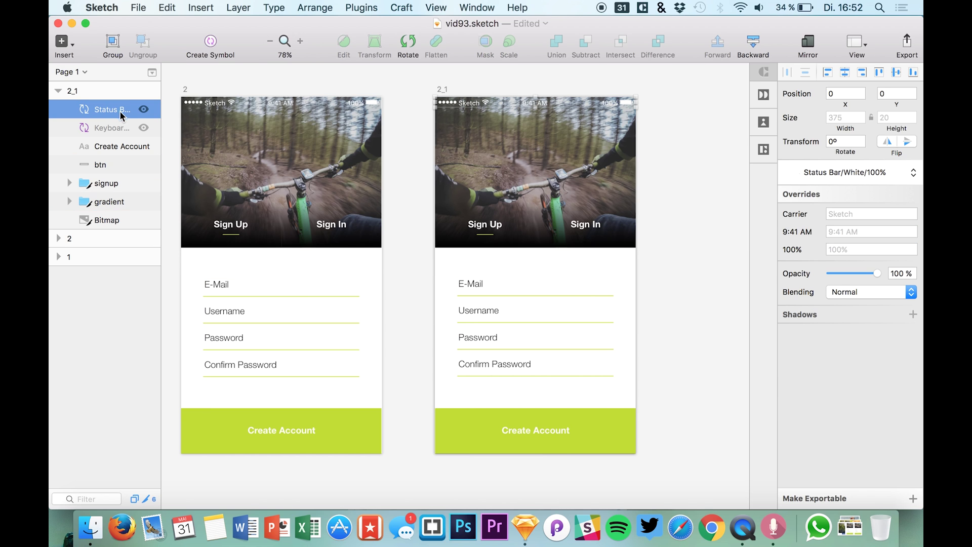
left_click(913, 498)
left_click(819, 465)
left_click(802, 415)
left_click(845, 464)
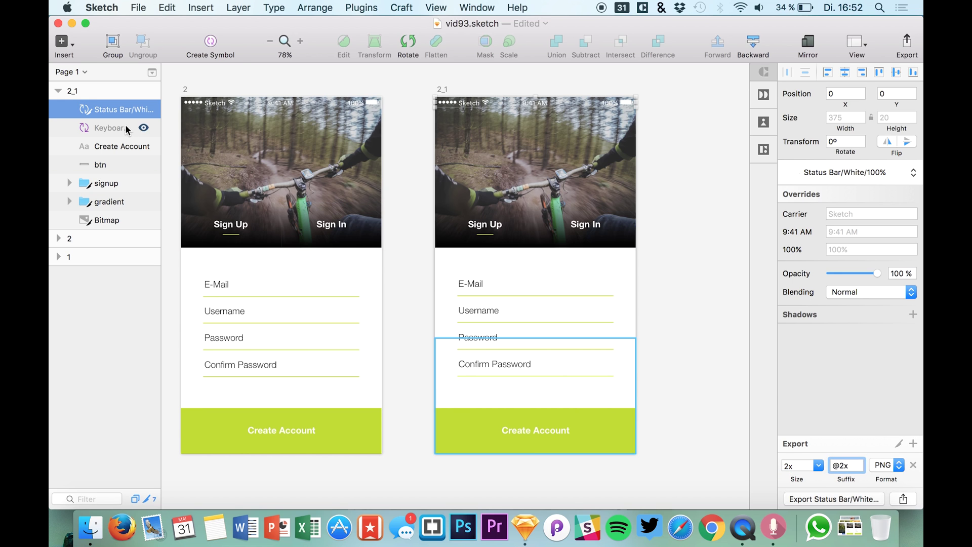
left_click(144, 127)
left_click(112, 129)
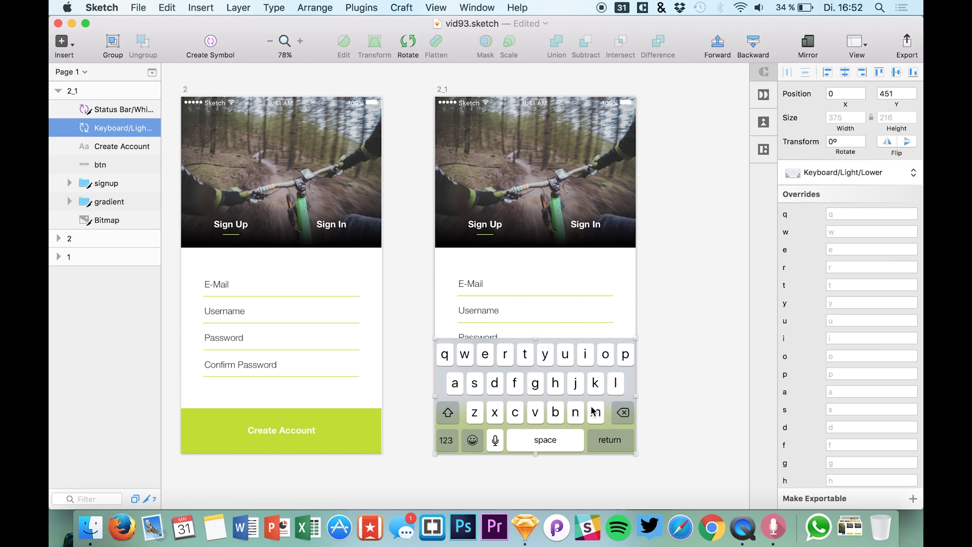
left_click(914, 499)
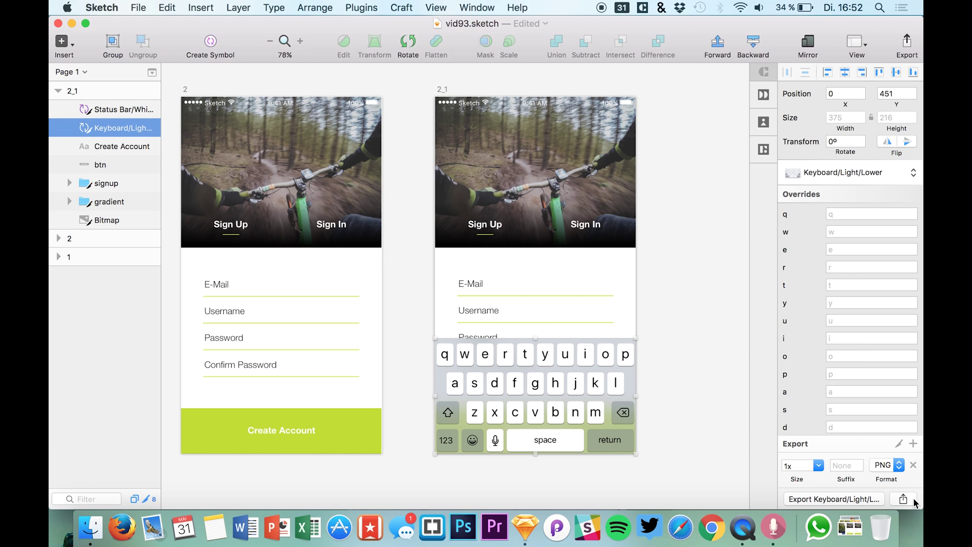
left_click(818, 465)
left_click(801, 422)
left_click(842, 466)
type("@2x")
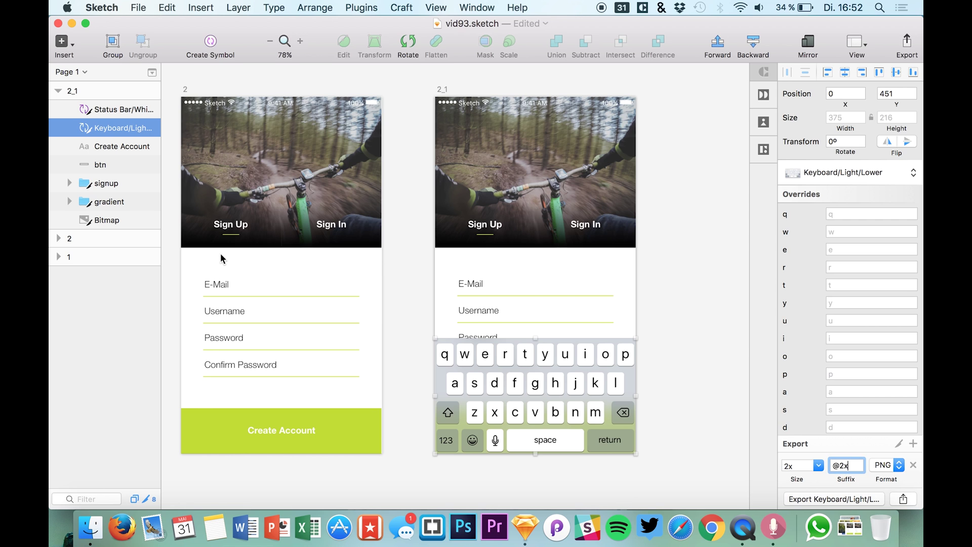
Select the status bar, keyboard, signup, gradient and Bitmap layers together and open the slice export.
left_click(99, 109)
left_click(99, 129, "shift")
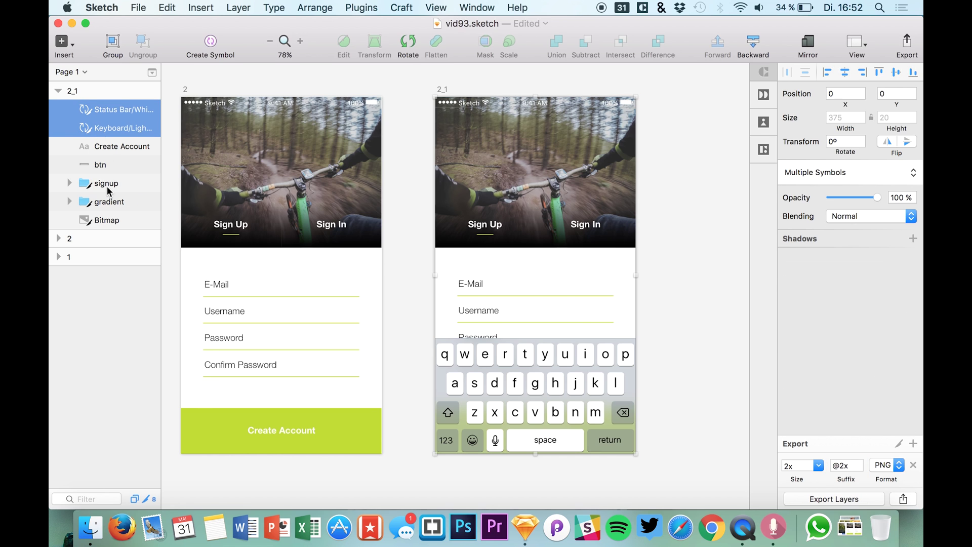
left_click(108, 189, "shift")
left_click(113, 203, "shift")
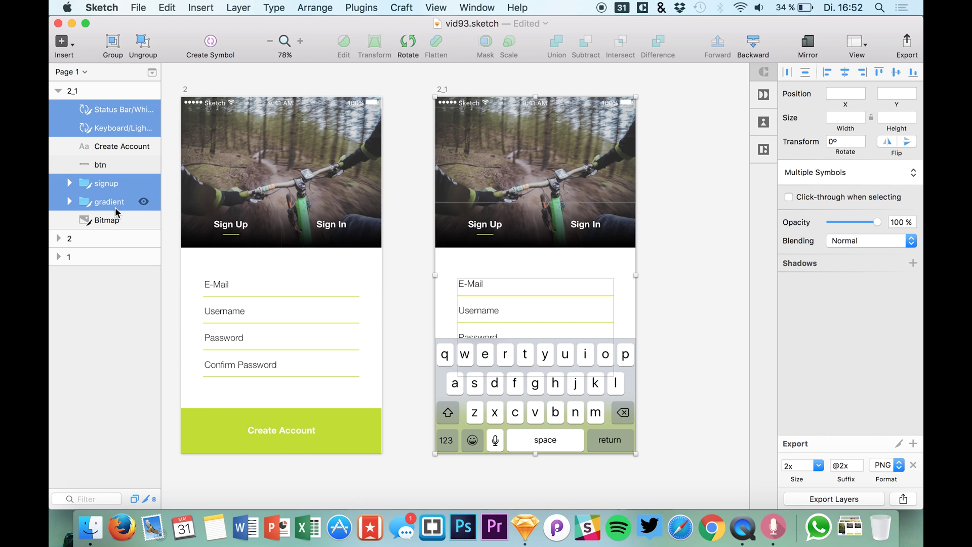
left_click(118, 220, "shift")
key("super+shift+e")
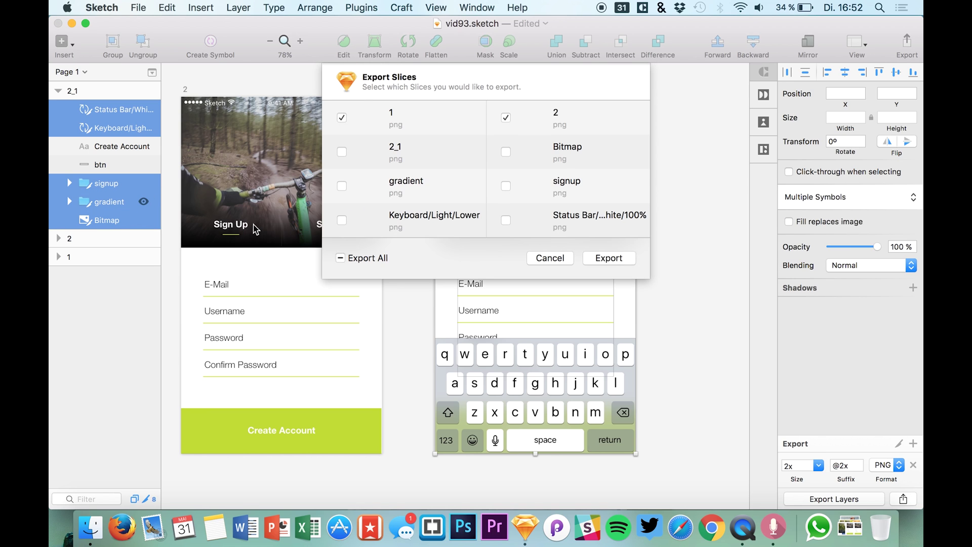
Export only the Bitmap, gradient, signup, keyboard and status bar slices to the Downloads folder.
left_click(506, 151)
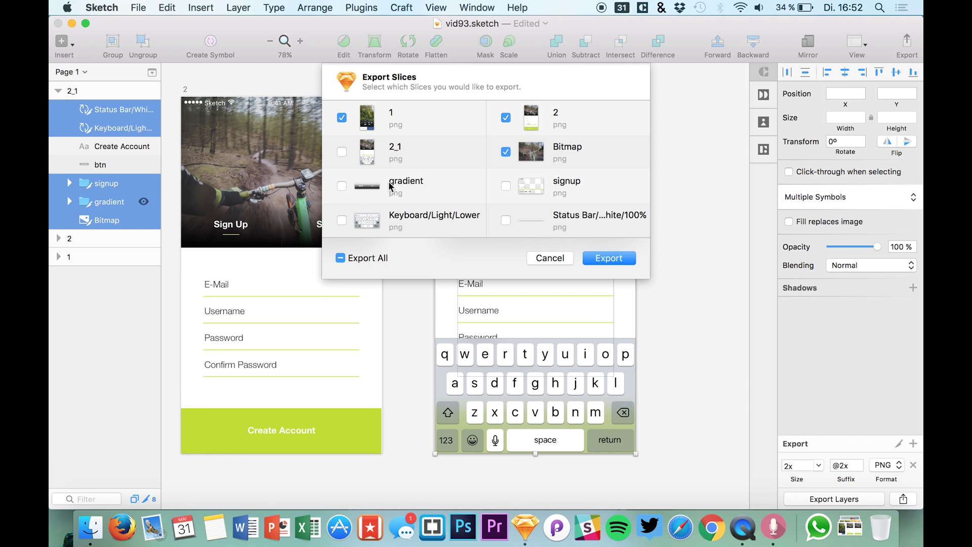
left_click(338, 186)
left_click(342, 219)
left_click(506, 220)
left_click(342, 117)
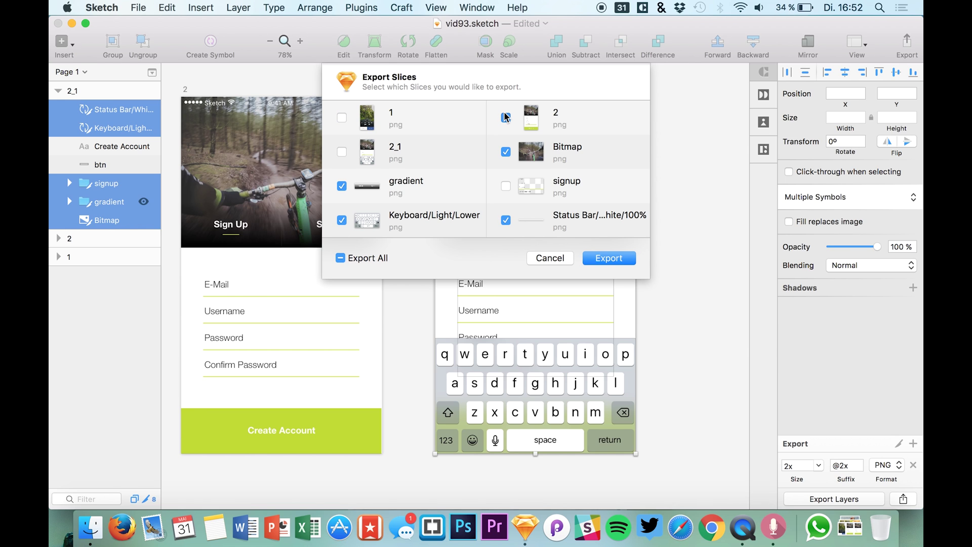
left_click(505, 187)
left_click(609, 258)
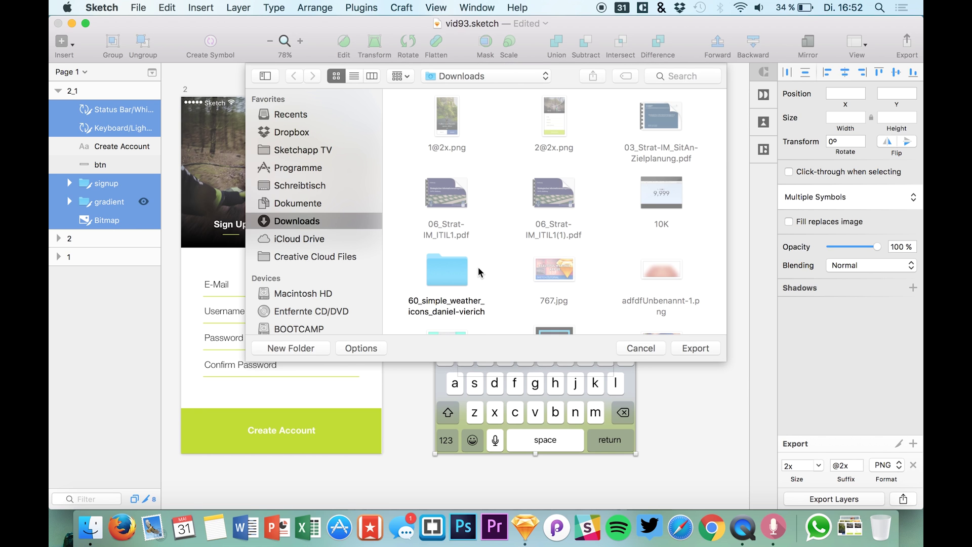
left_click(695, 348)
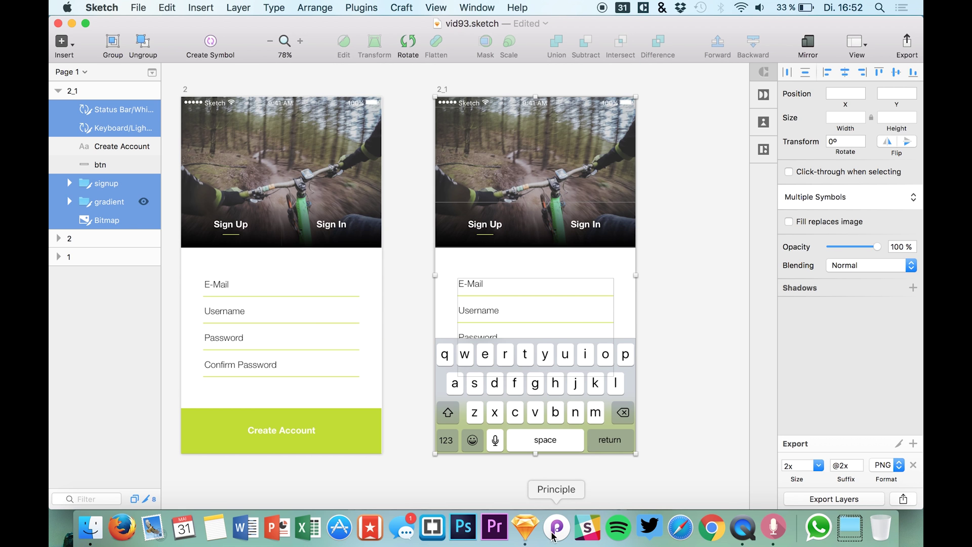
Switch to Principle and skip the offered version update.
left_click(556, 527)
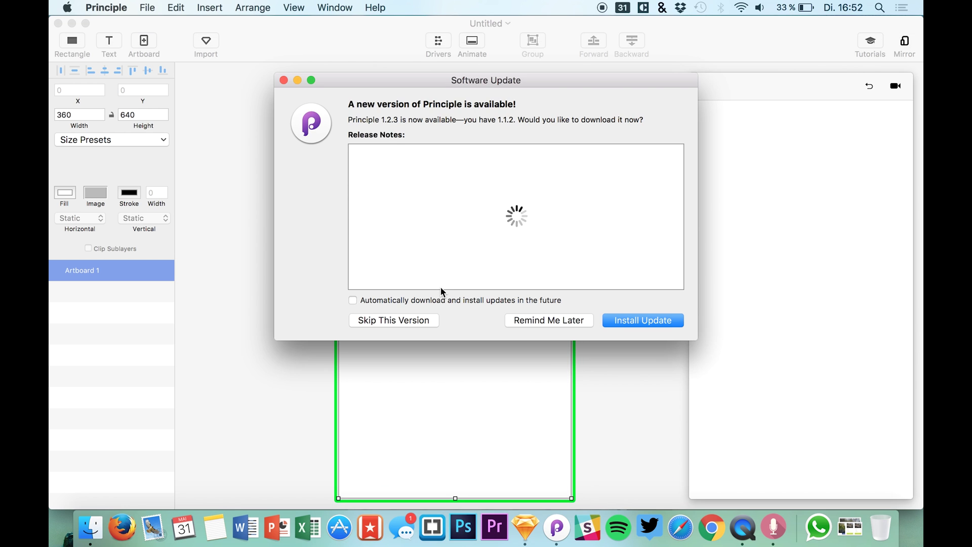
left_click(396, 320)
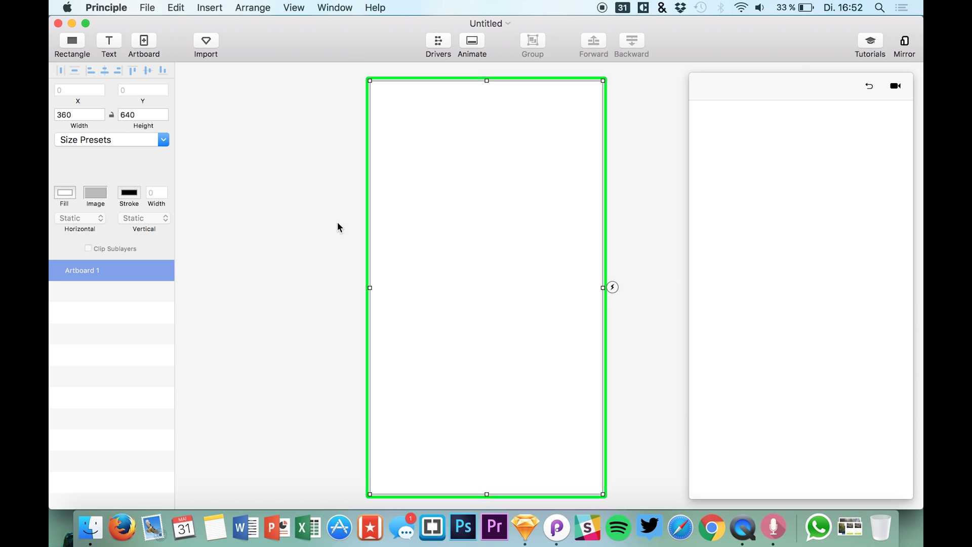
left_click(850, 527)
left_click_drag(854, 391, 494, 278)
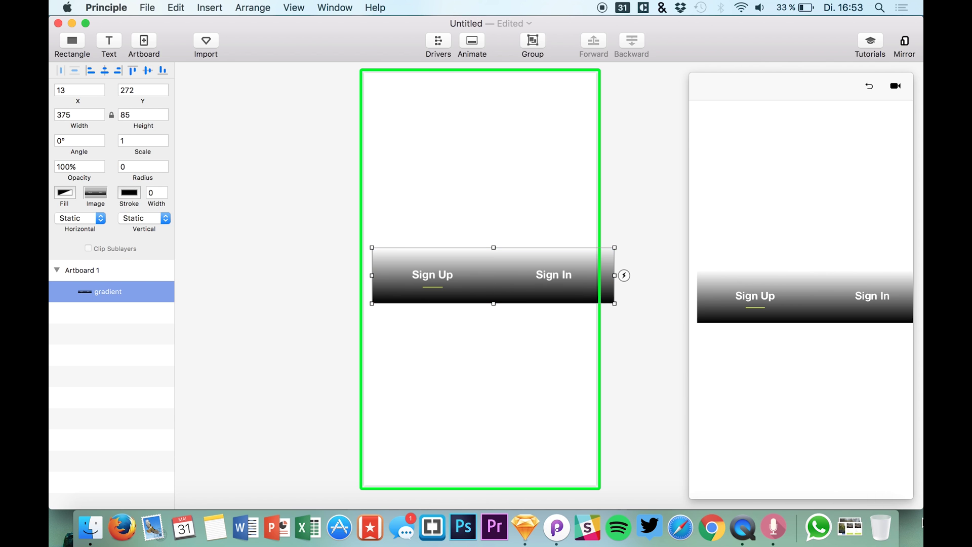
left_click(850, 527)
left_click_drag(861, 440, 479, 350)
left_click(849, 524)
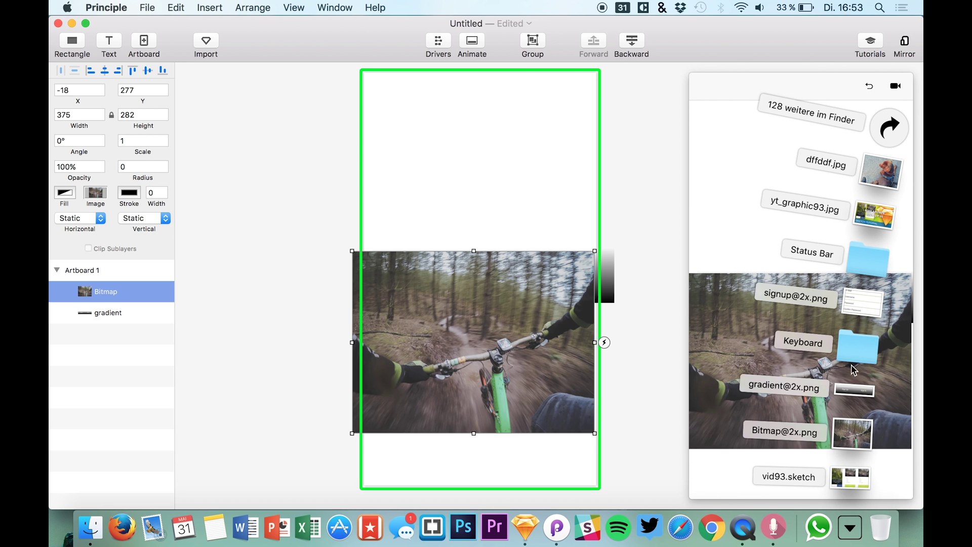
left_click_drag(862, 302, 438, 401)
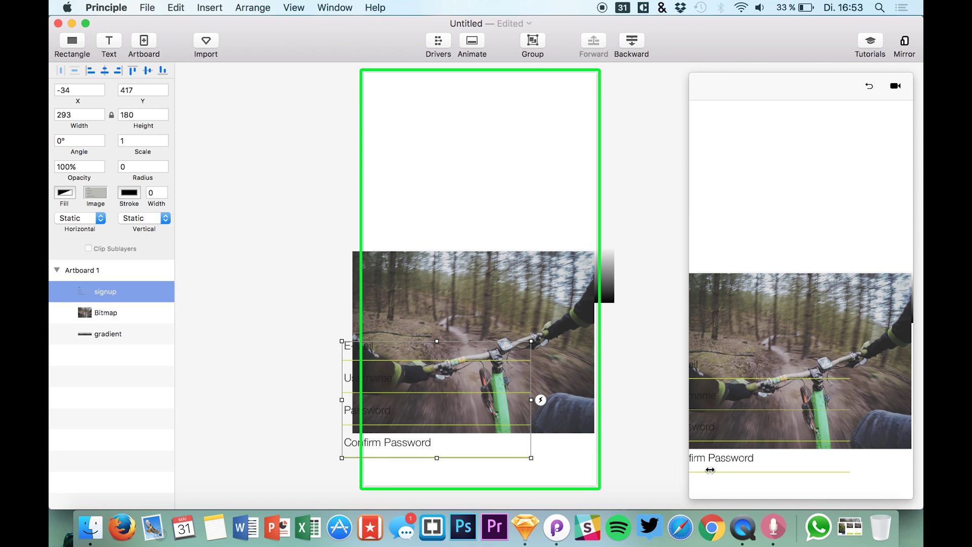
left_click(857, 530)
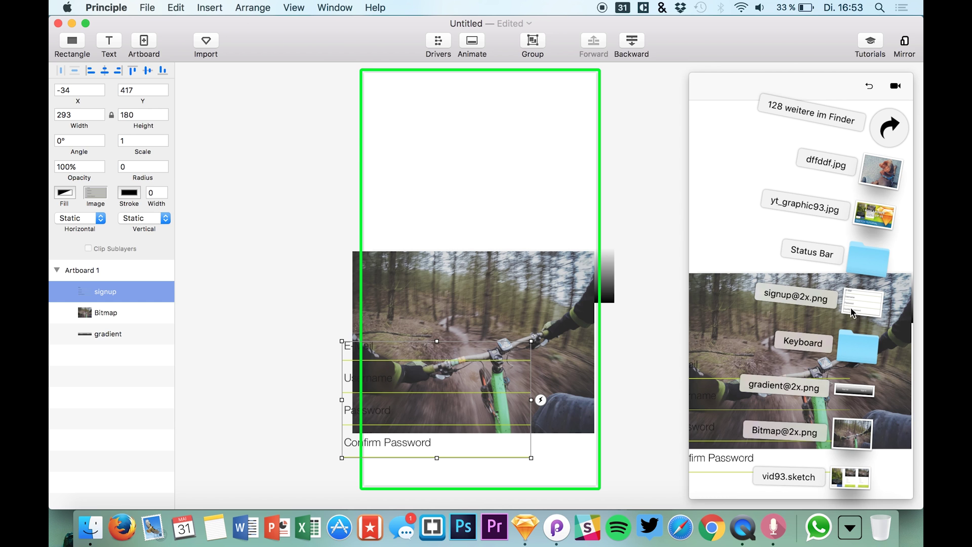
left_click(889, 135)
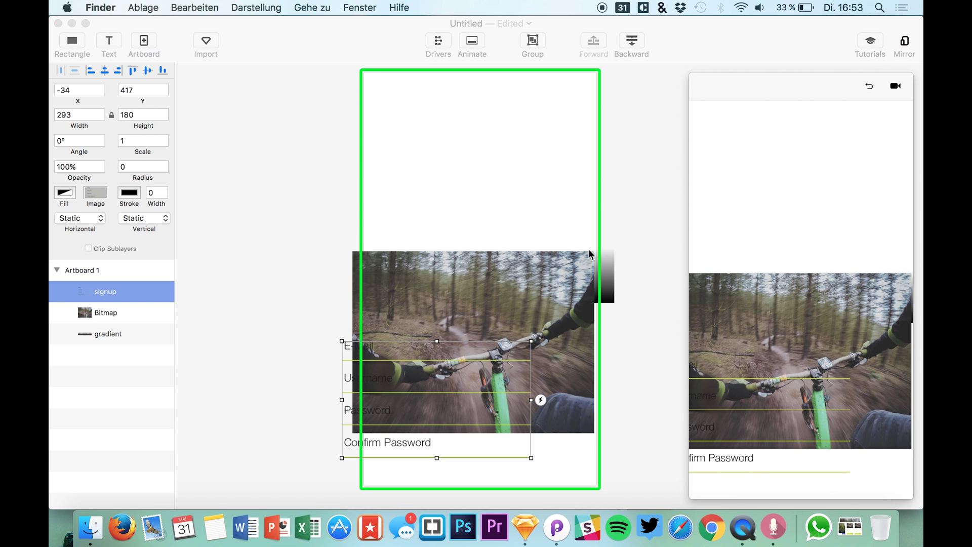
left_click_drag(408, 62, 556, 115)
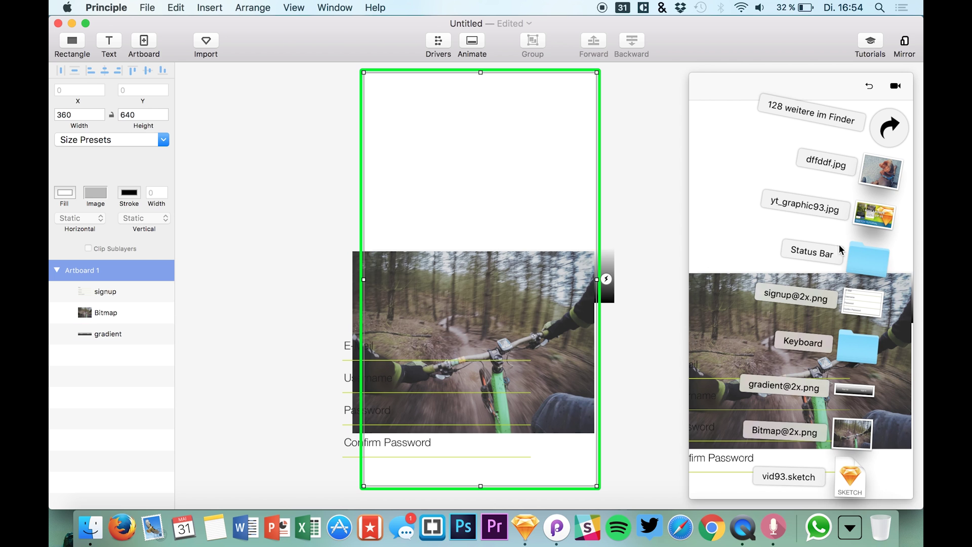
left_click(860, 258)
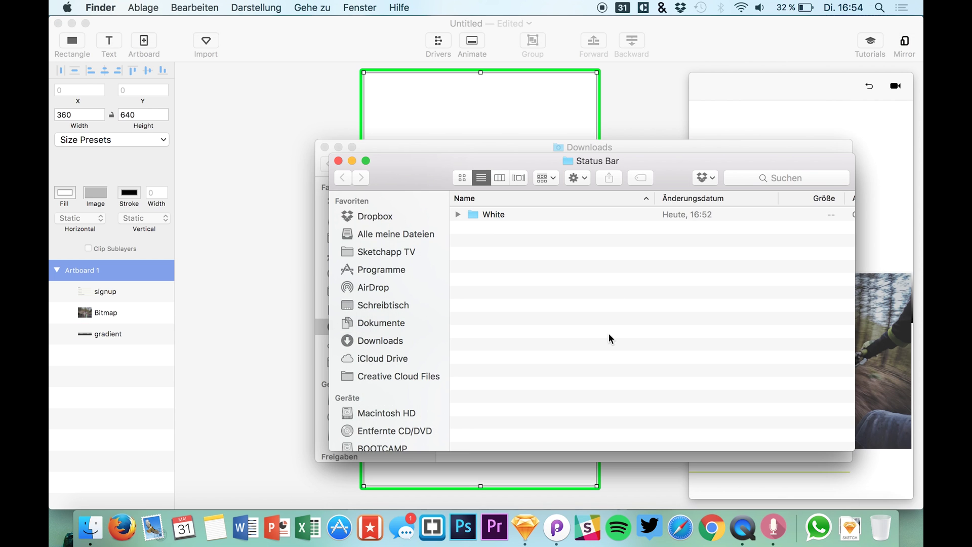
double_click(496, 213)
left_click(496, 214)
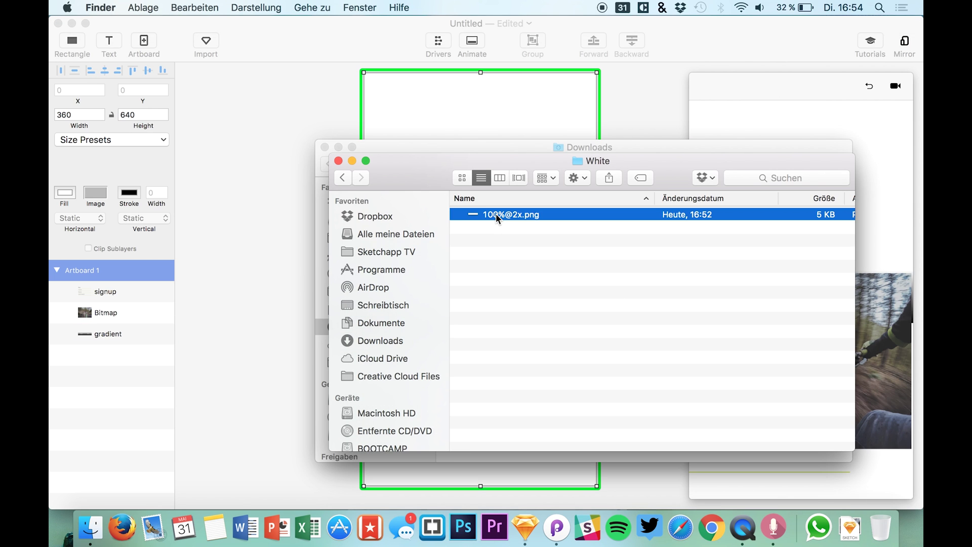
left_click_drag(499, 212, 487, 137)
left_click(344, 172)
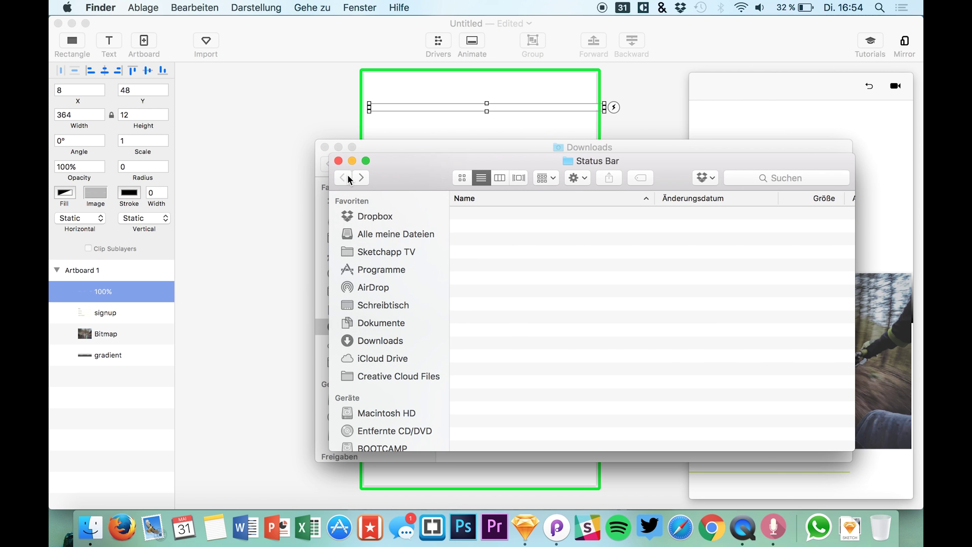
left_click(854, 531)
left_click(846, 340)
left_click(484, 228)
double_click(503, 229)
left_click(509, 232)
key("space")
key("space")
left_click_drag(508, 228, 508, 153)
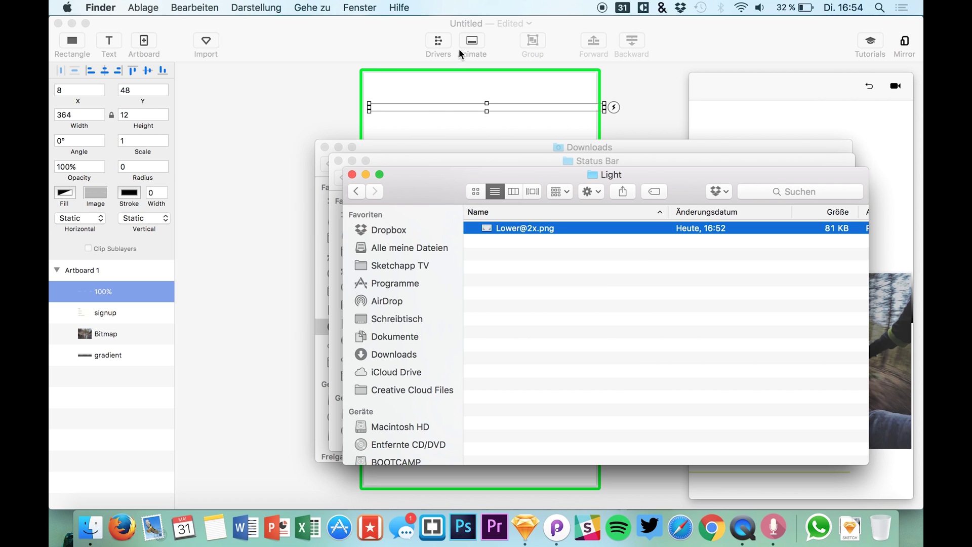
left_click_drag(454, 90, 466, 347)
left_click_drag(436, 314, 442, 384)
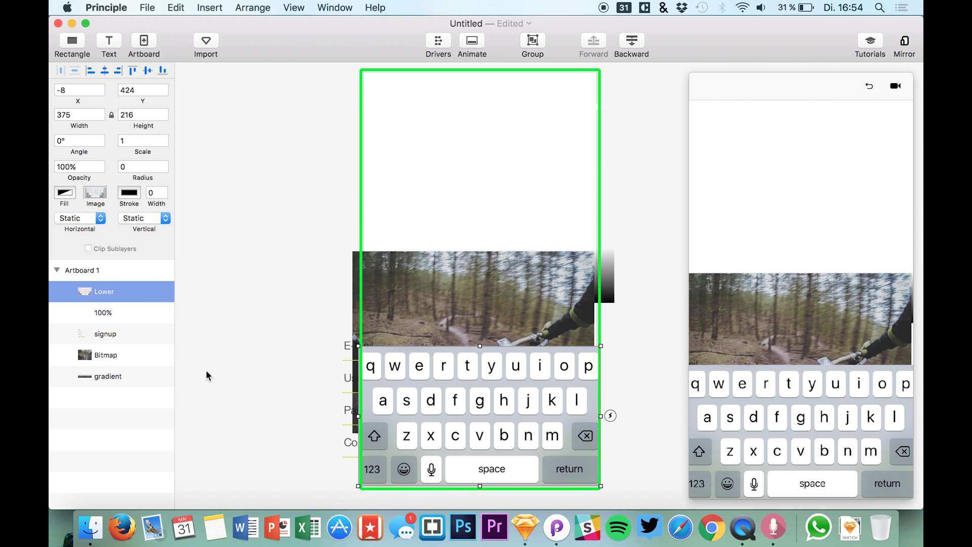
Hide the keyboard layer Lower, try to move signup down the layer order and undo that move.
left_click(165, 291)
left_click_drag(102, 333, 107, 357)
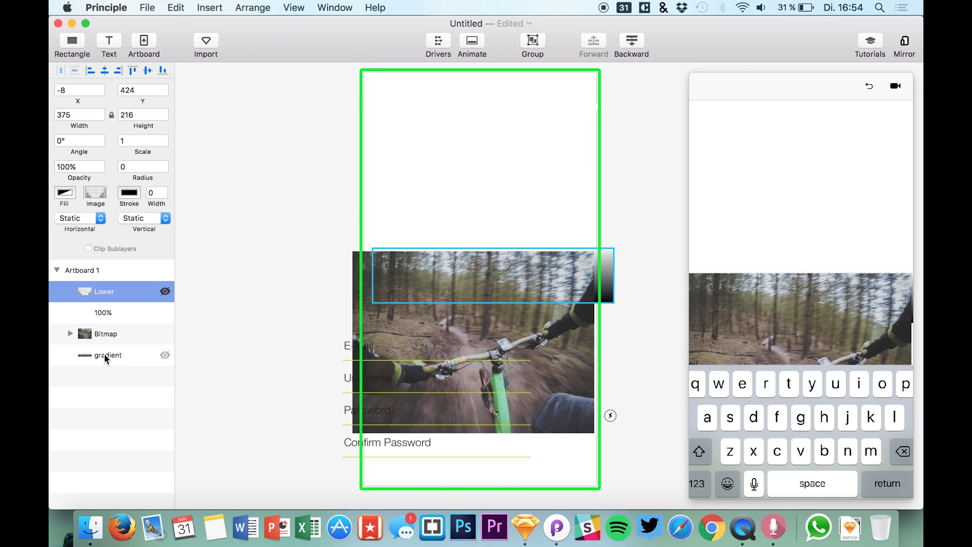
key("super+z")
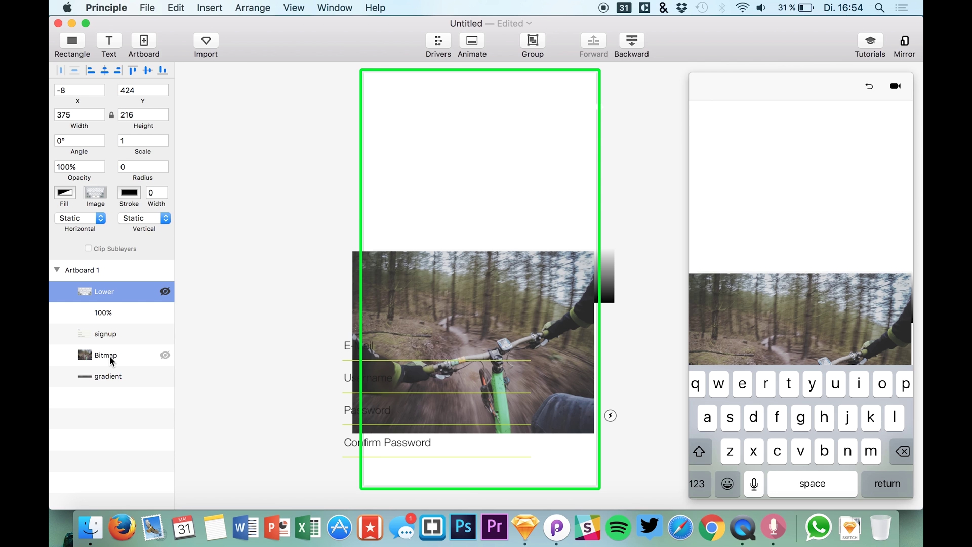
Move the Bitmap photo to the artboard's top edge, set its X to 0 and nudge it slightly left.
left_click(117, 356)
left_click(493, 226)
left_click_drag(493, 285, 495, 101)
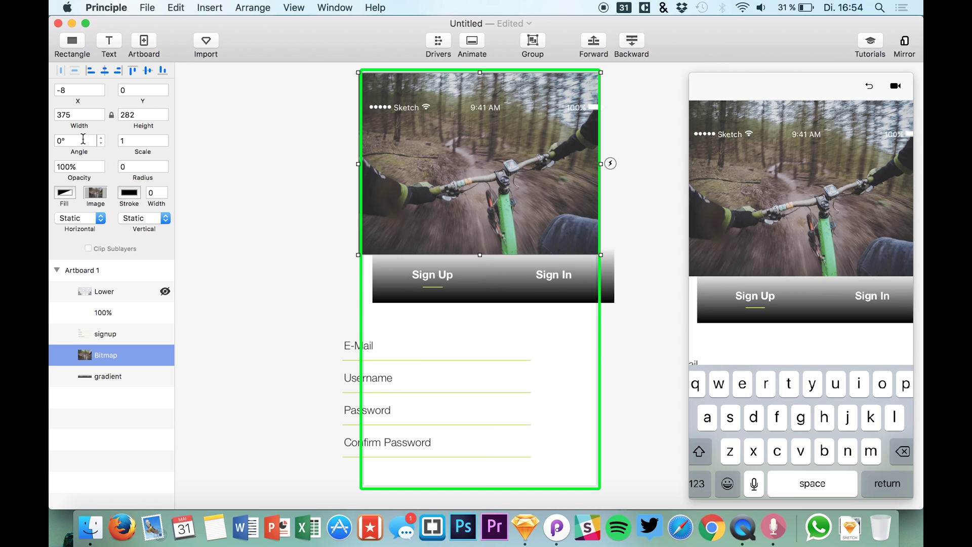
left_click(79, 91)
key("Return")
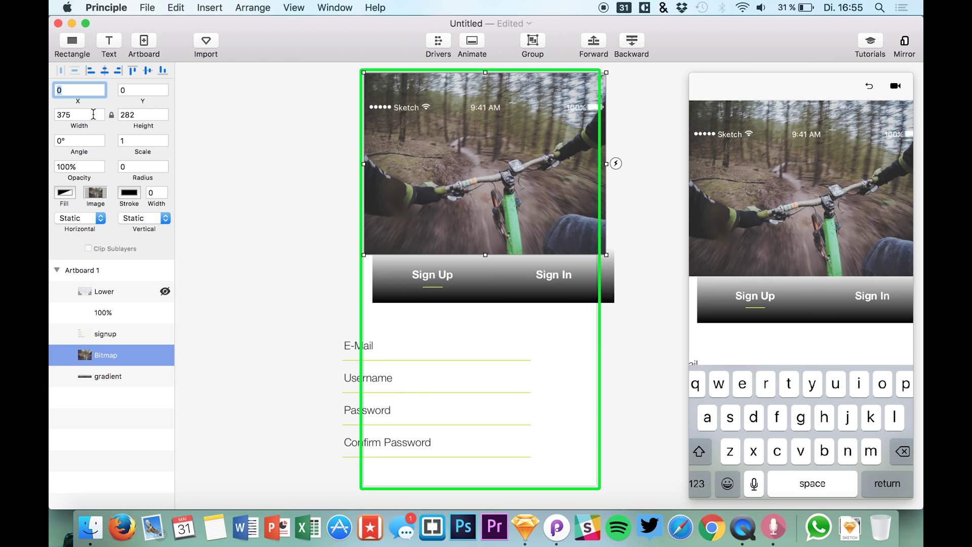
left_click(139, 115)
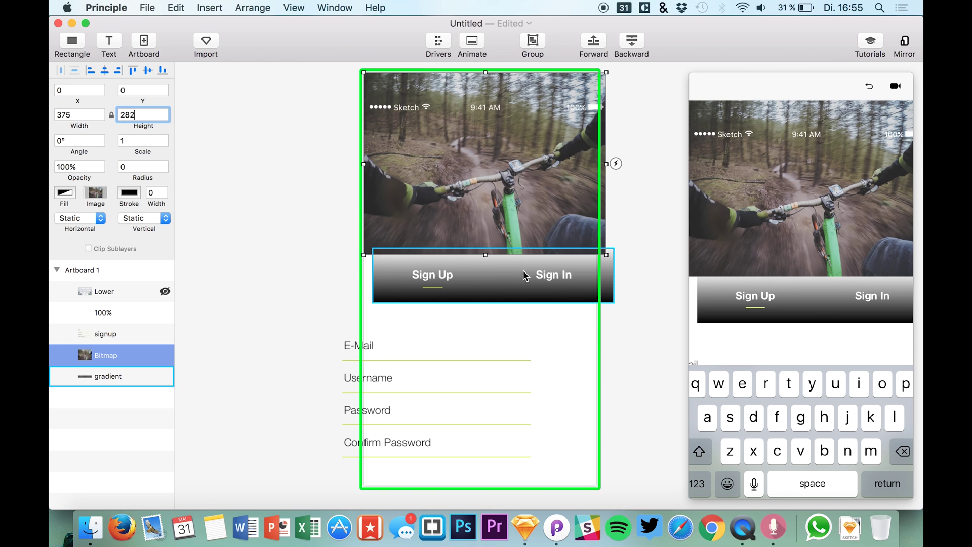
left_click(535, 218)
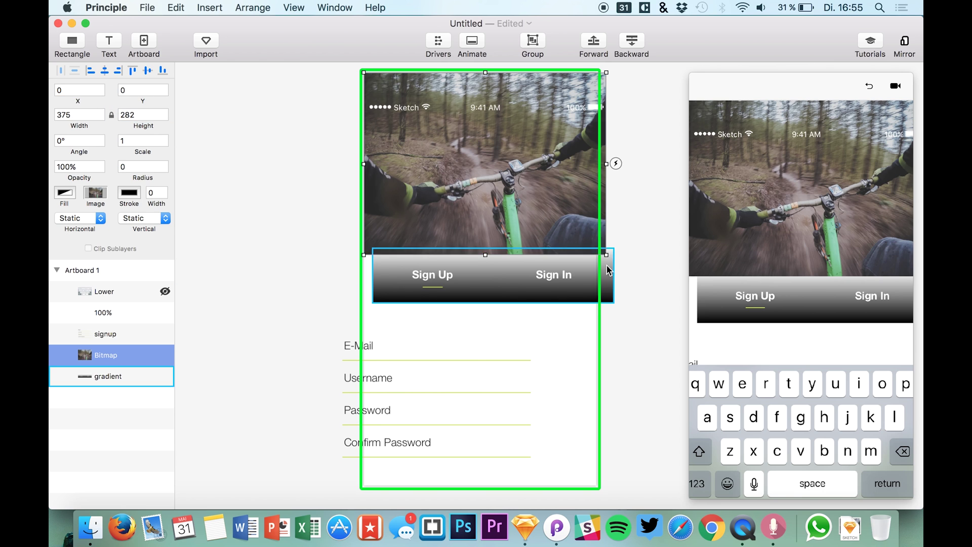
left_click_drag(572, 224, 569, 224)
Move the gradient onto the photo's lower edge at about X -8, Y 197 and place it above Bitmap in the layer order.
left_click(567, 285)
left_click_drag(594, 293, 549, 237)
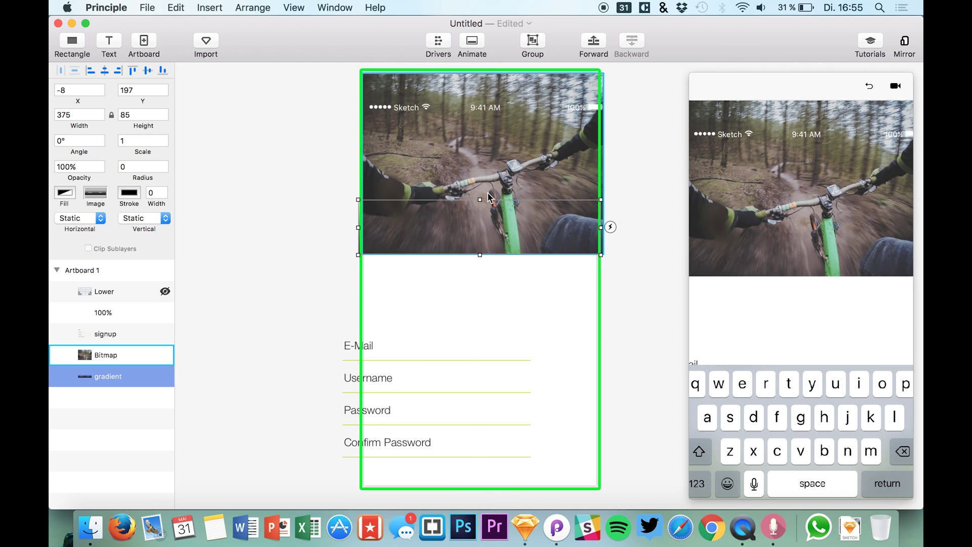
left_click_drag(87, 376, 94, 354)
Align the status bar to the artboard's top edge and horizontal centre, and move the signup form to about X 38, Y 334.
left_click(106, 313)
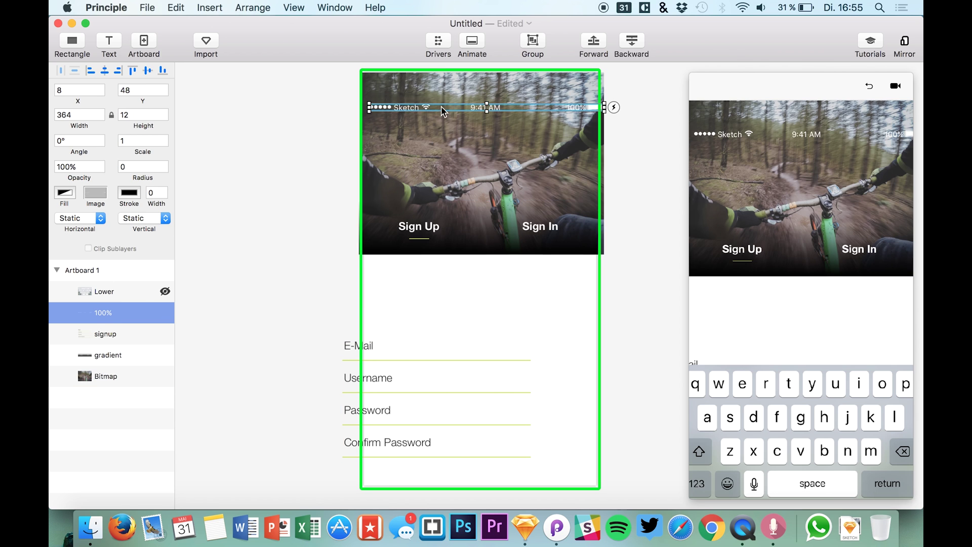
left_click_drag(442, 105, 433, 96)
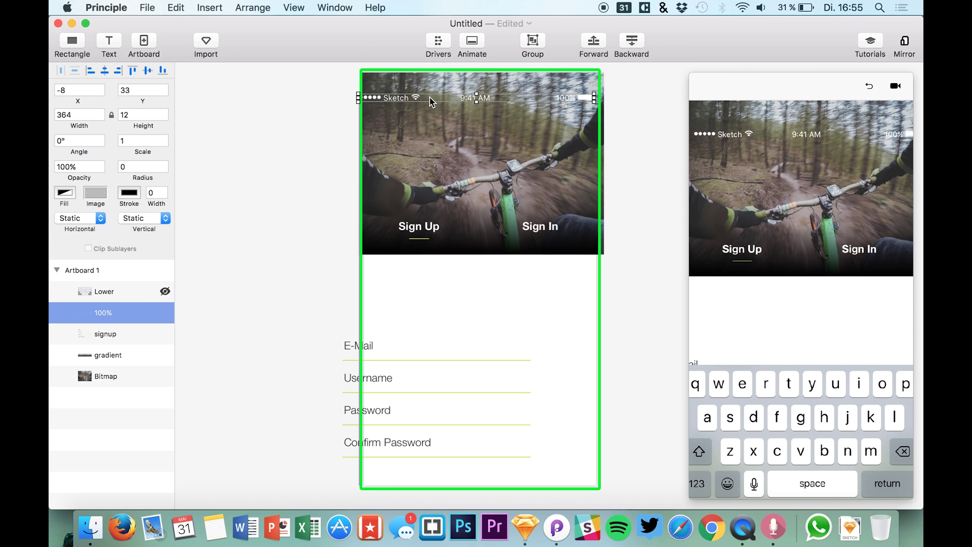
left_click(133, 70)
left_click(109, 71)
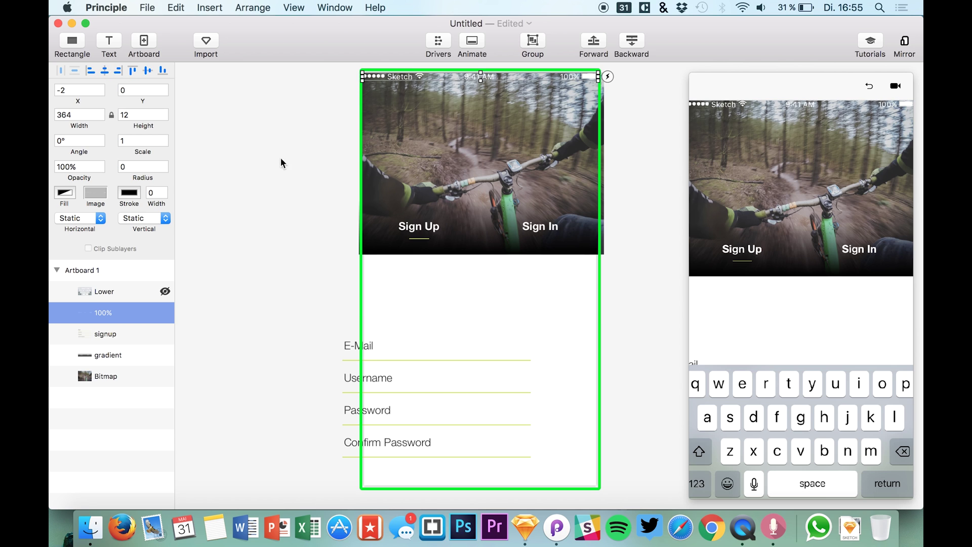
left_click_drag(384, 368, 428, 312)
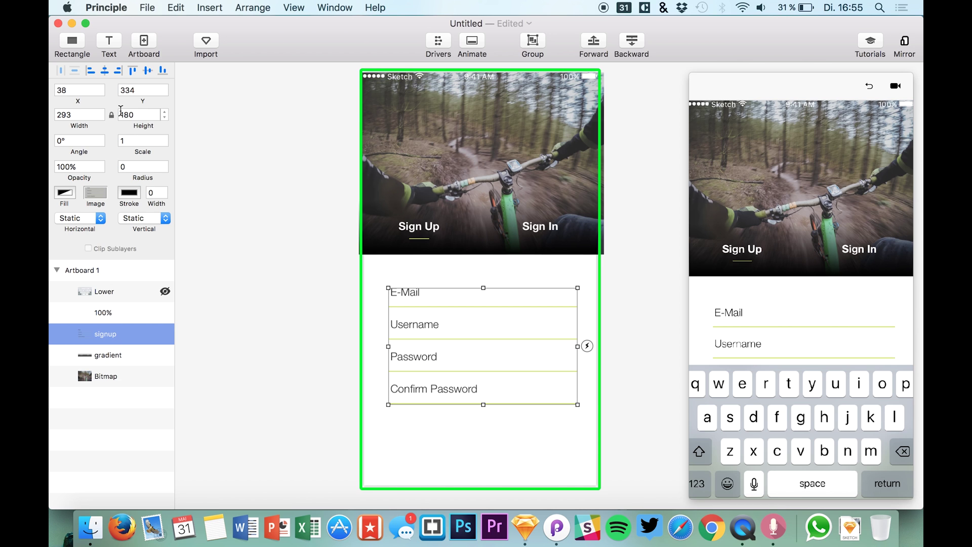
Add a 360 by 92 rectangle along the artboard's bottom edge and fill it with the green sampled from the form's lines.
left_click(83, 50)
left_click_drag(379, 100, 595, 428)
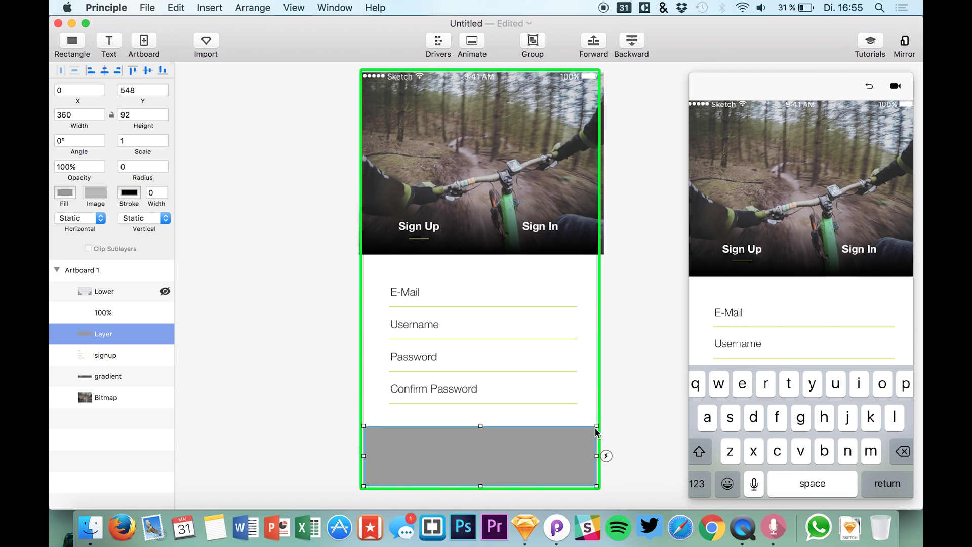
left_click(64, 194)
left_click(179, 303)
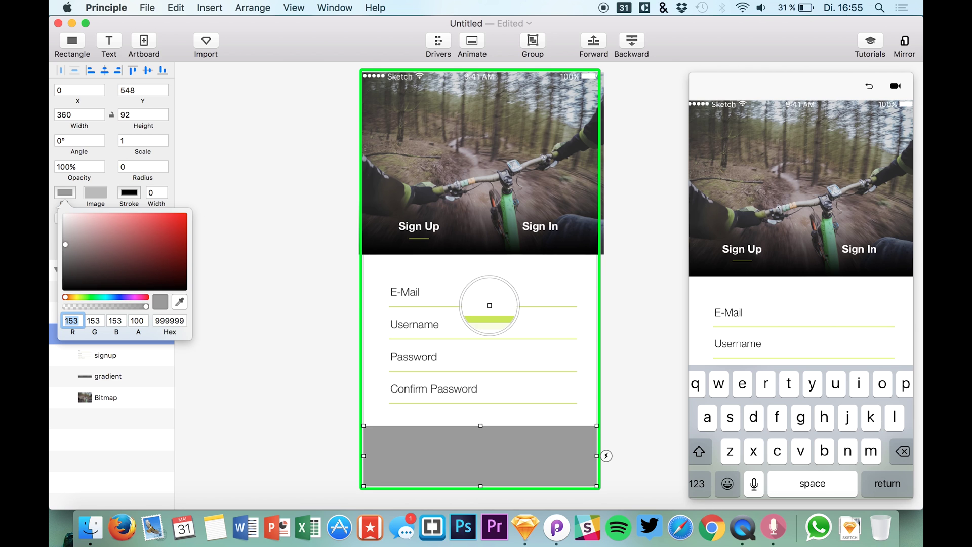
left_click(488, 306)
left_click(270, 324)
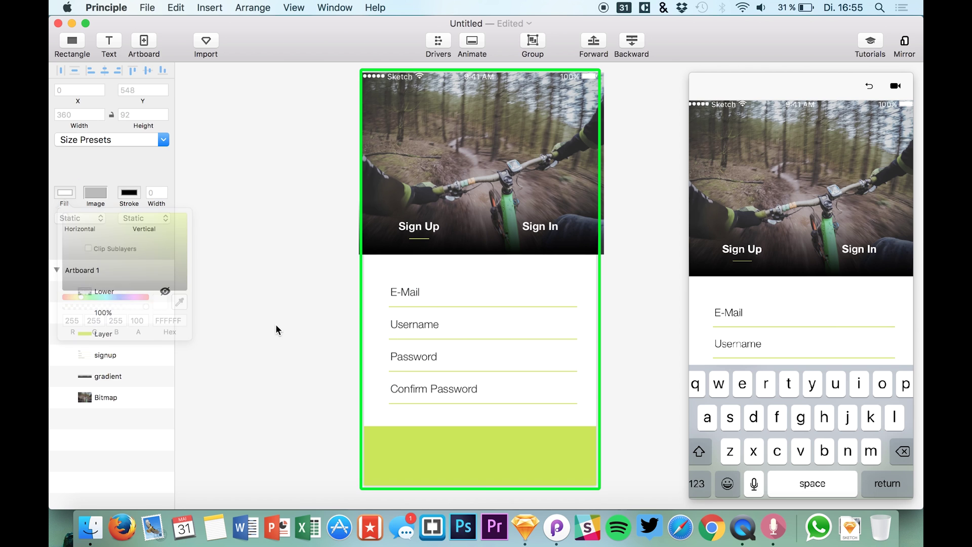
Add a text layer reading "Create Account" above the green rectangle in the layer order.
left_click(100, 291)
left_click(104, 336)
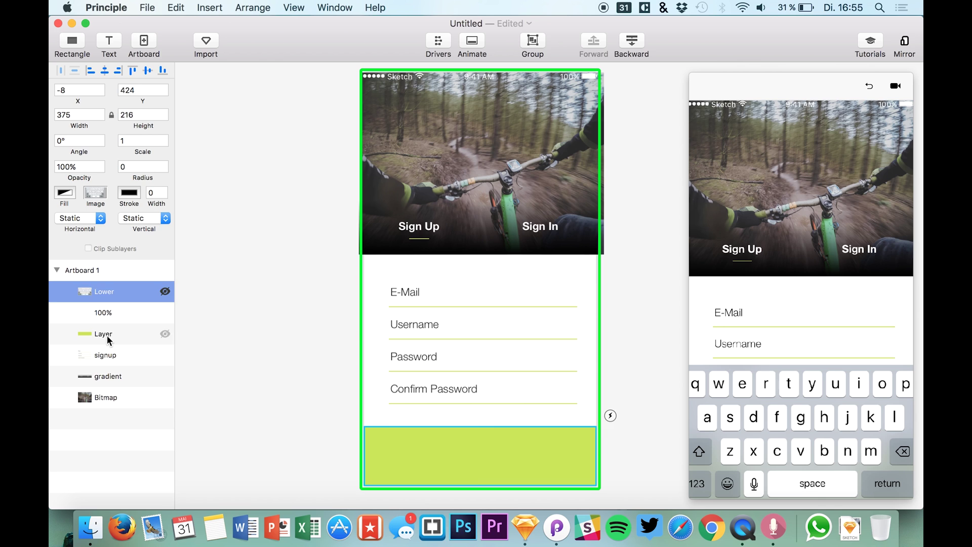
left_click(109, 41)
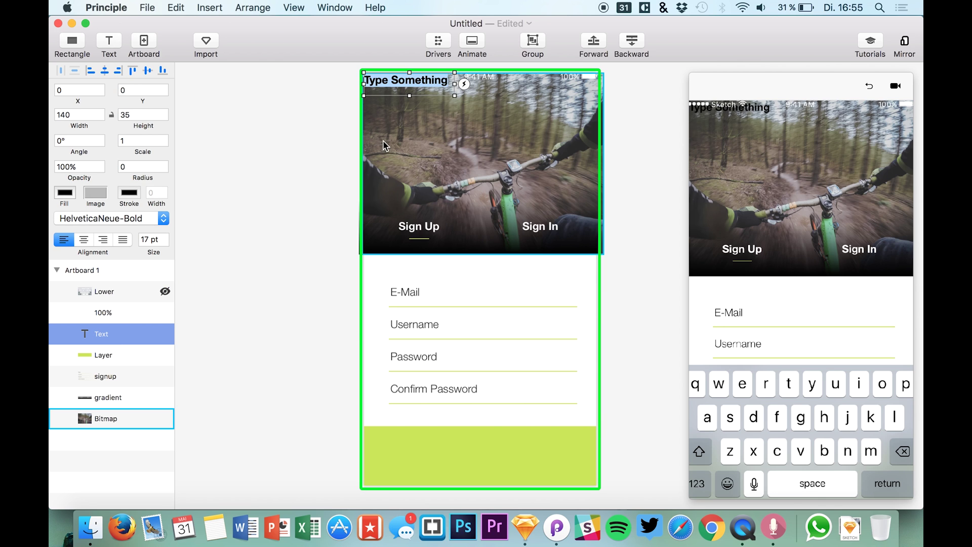
type("Create Account")
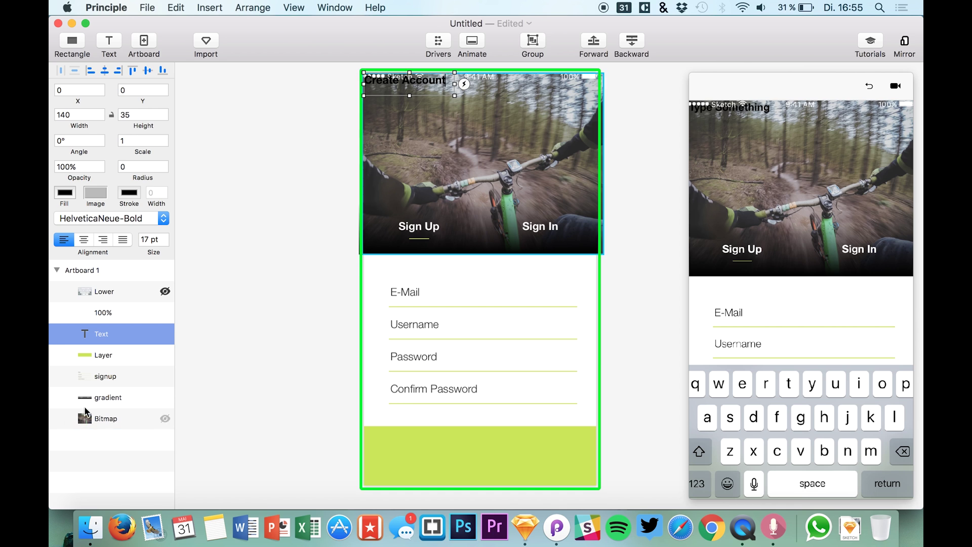
left_click(108, 370)
left_click(114, 330)
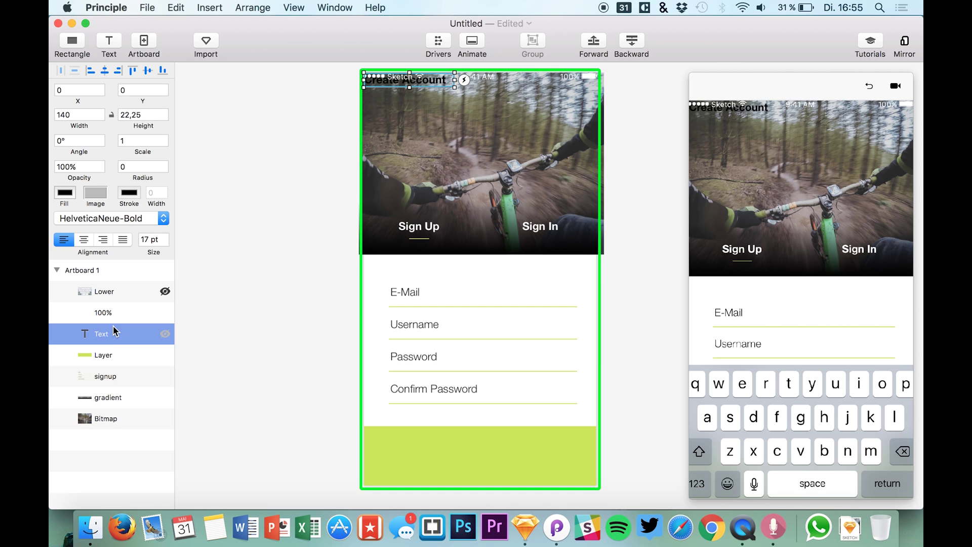
Set the Create Account text's fill to white FFFFFF and centre it on the green rectangle at X 110, Y 583.
left_click(64, 193)
left_click(65, 215)
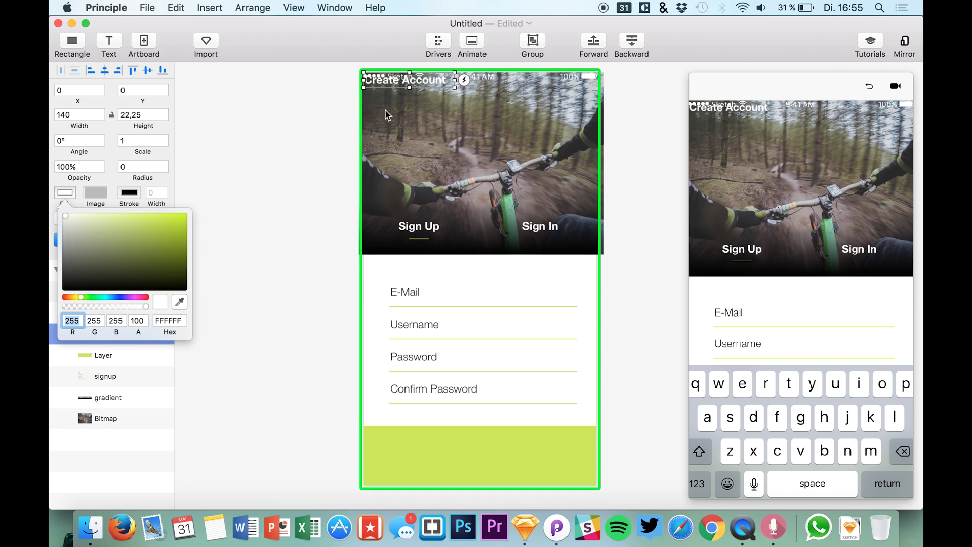
left_click(422, 84)
left_click_drag(420, 84, 490, 460)
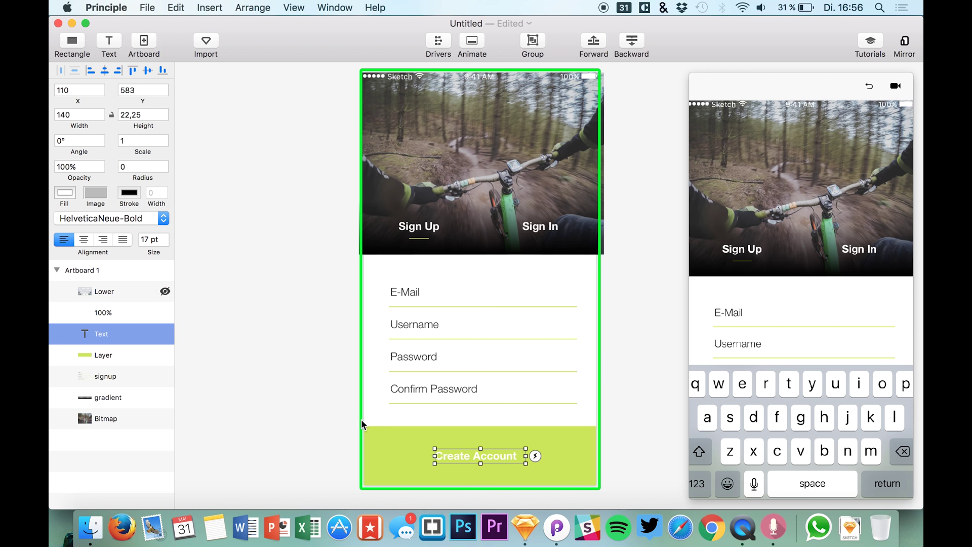
left_click(309, 350)
Switch to Sketch to review the original sign-up and keyboard artboards, and return to Principle.
left_click(525, 526)
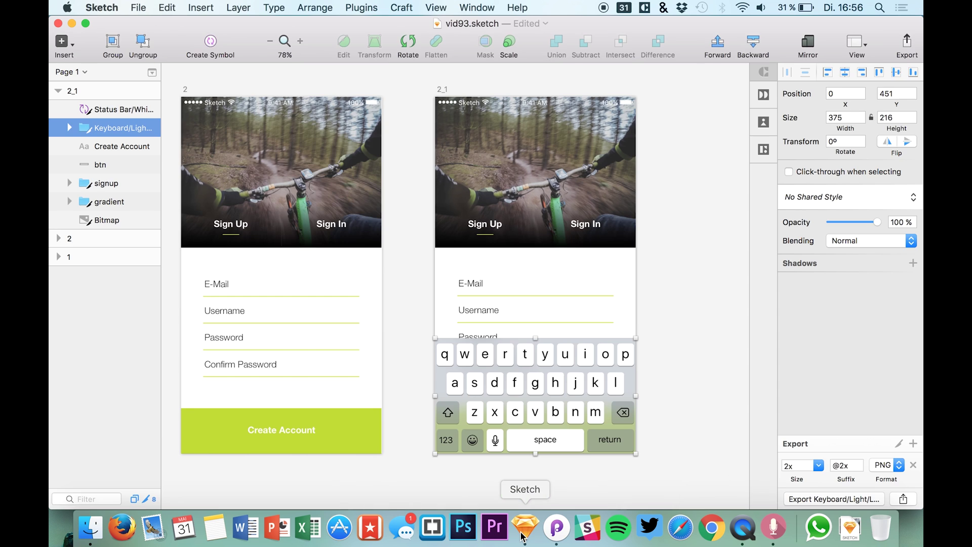
scroll(417, 481, "left", 5)
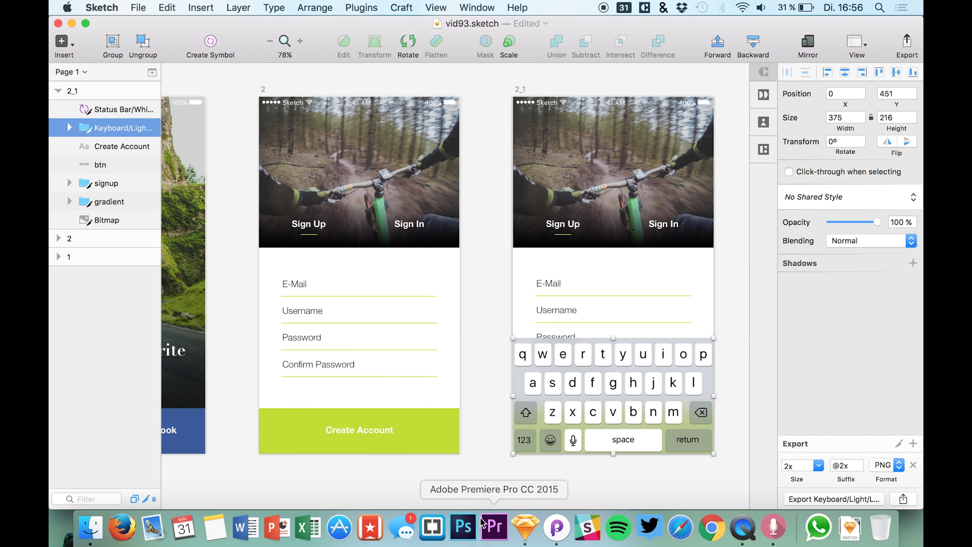
left_click(548, 526)
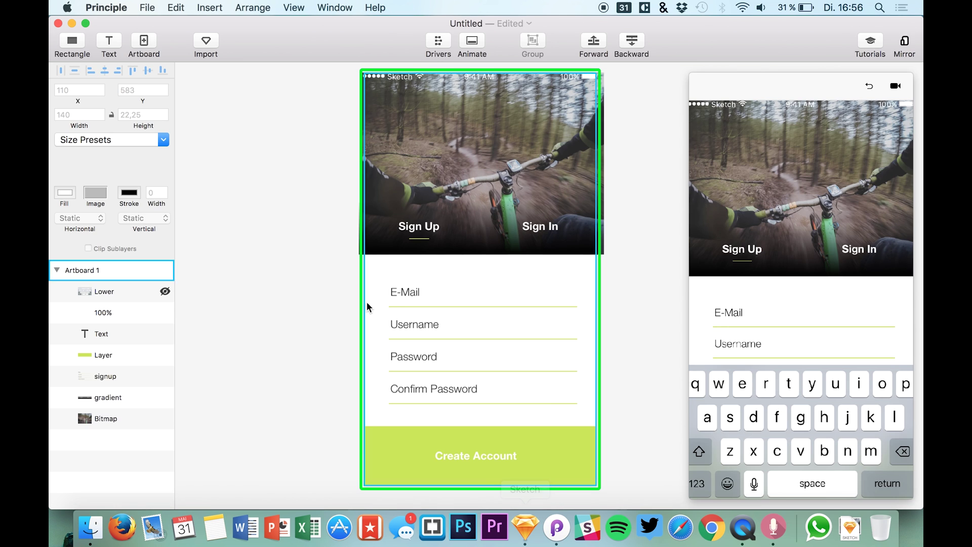
Set the X position of the bike photo and of the status bar to 0.
left_click(395, 169)
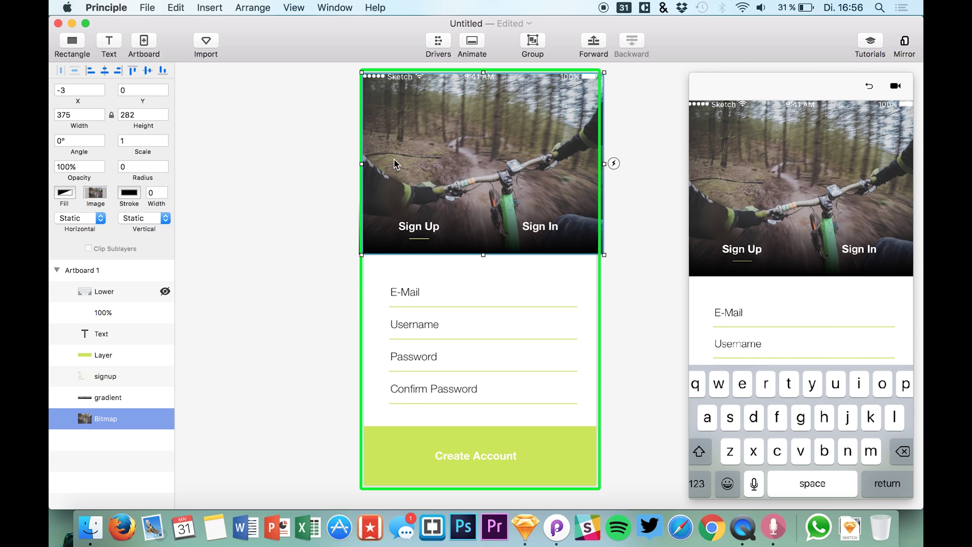
double_click(67, 91)
type("0")
key("Return")
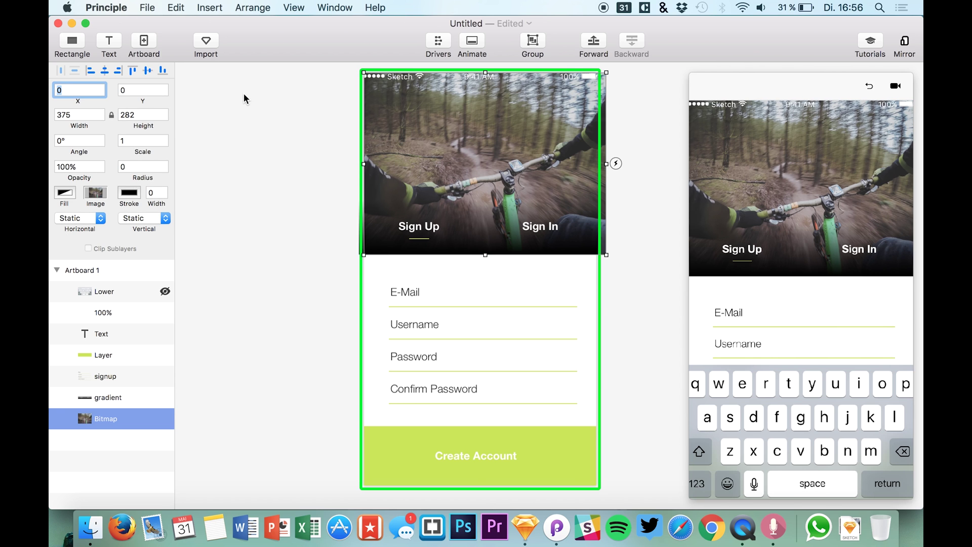
left_click(429, 77)
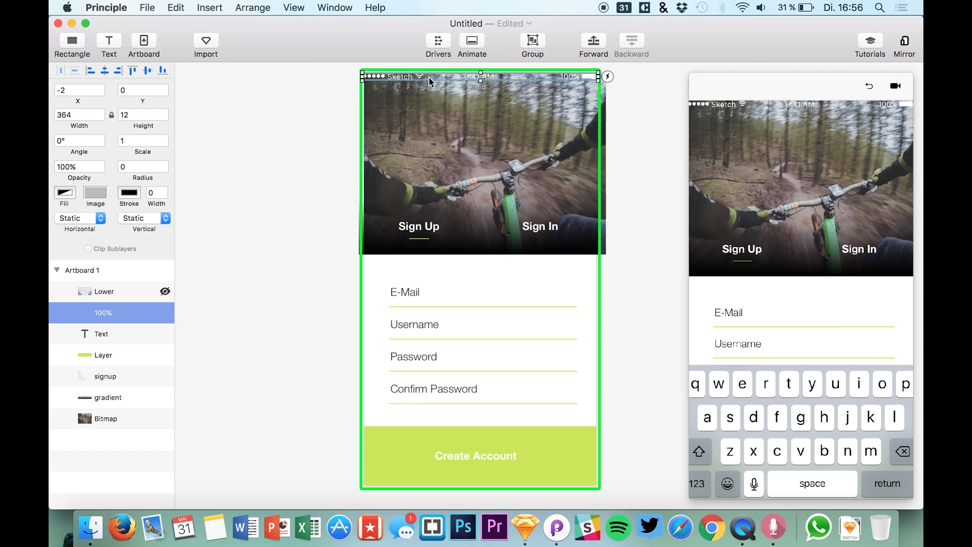
double_click(67, 90)
type("0")
key("Return")
Set the X position of the gradient layer with the Sign Up and Sign In labels to 0.
left_click(426, 239)
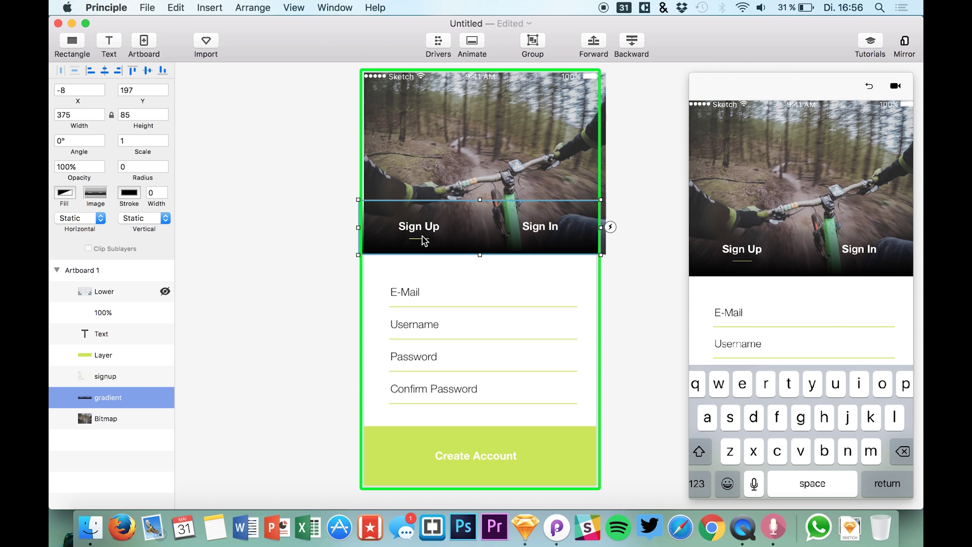
left_click(53, 88)
key("Return")
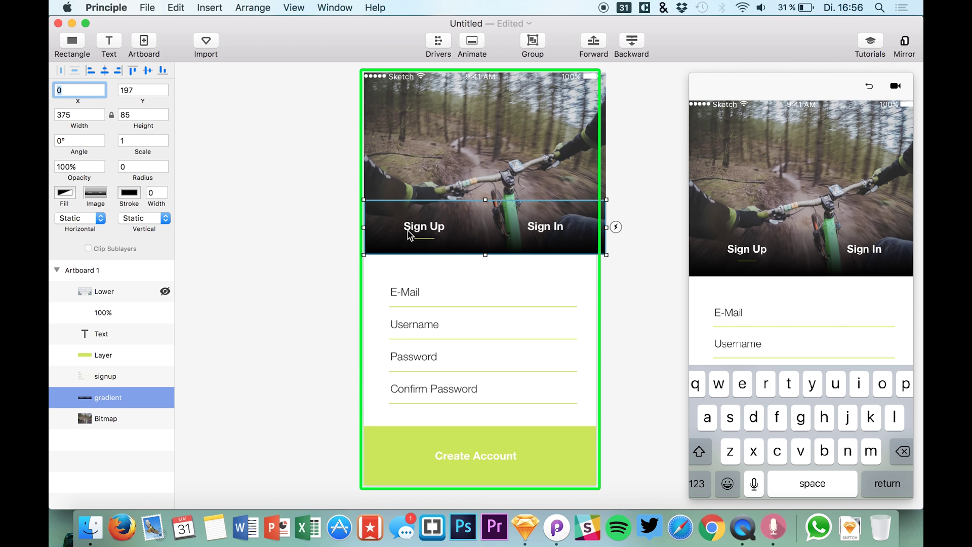
left_click(475, 335)
left_click(438, 412)
left_click(409, 444)
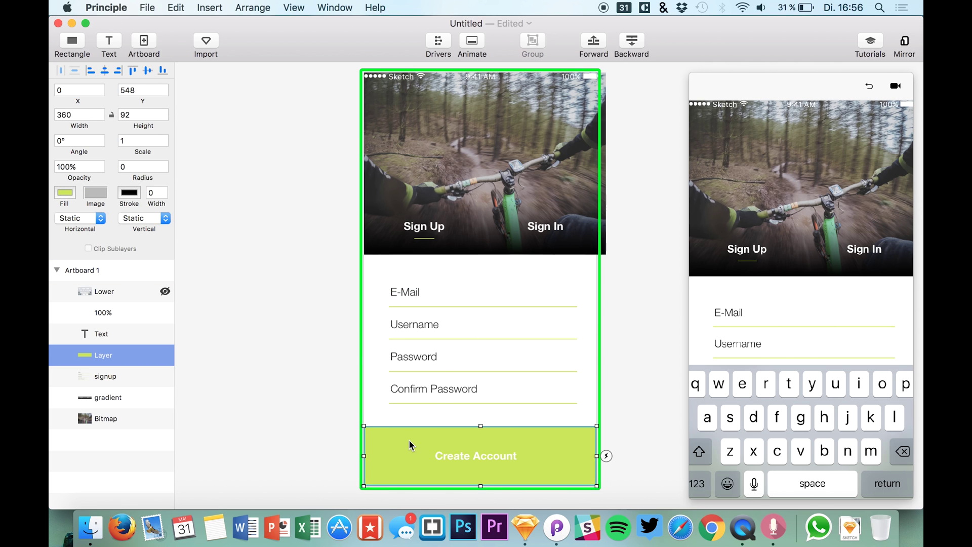
left_click(271, 297)
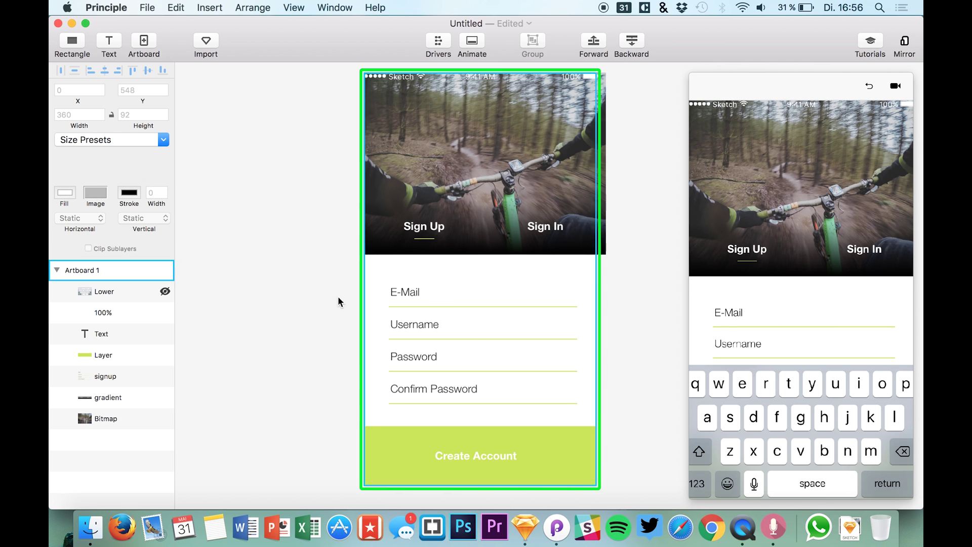
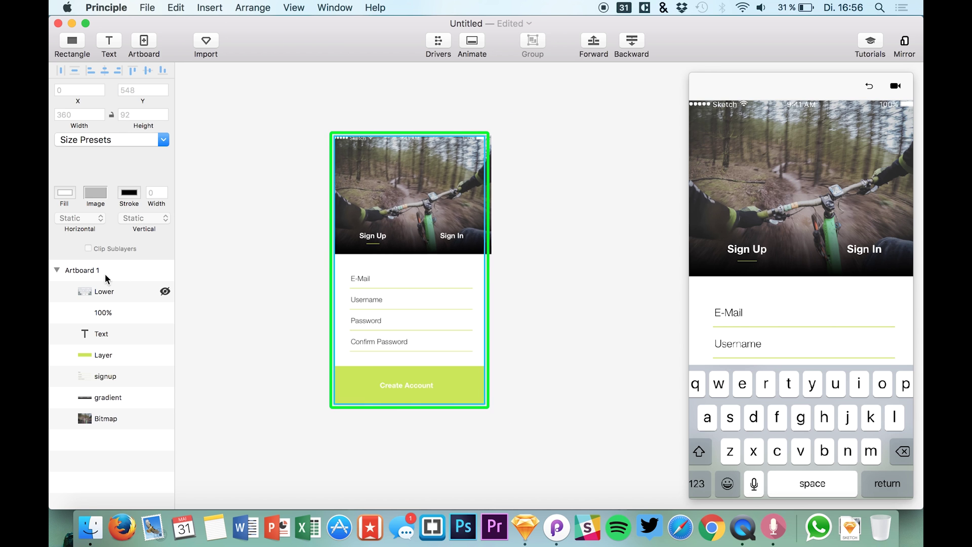
Duplicate the artboard and expand the layer lists of both artboards.
key("super+d")
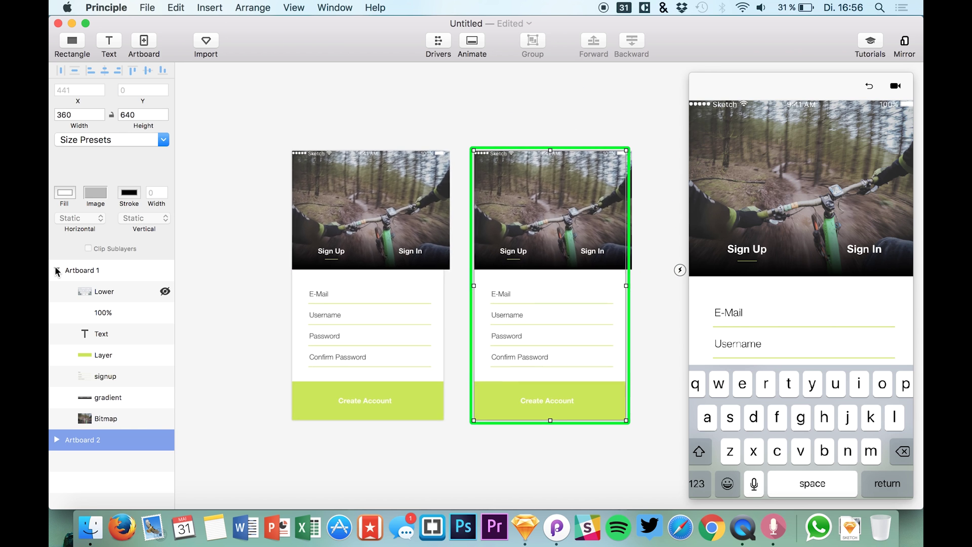
left_click(57, 270)
left_click(57, 292)
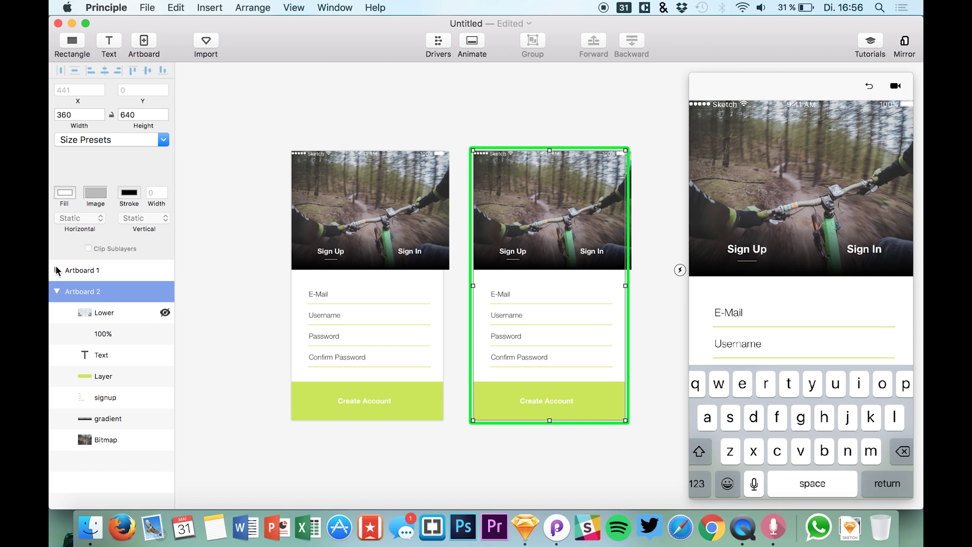
left_click(57, 270)
Make the hidden Lower keyboard layer visible in Artboard 2.
scroll(361, 418, "down", 5)
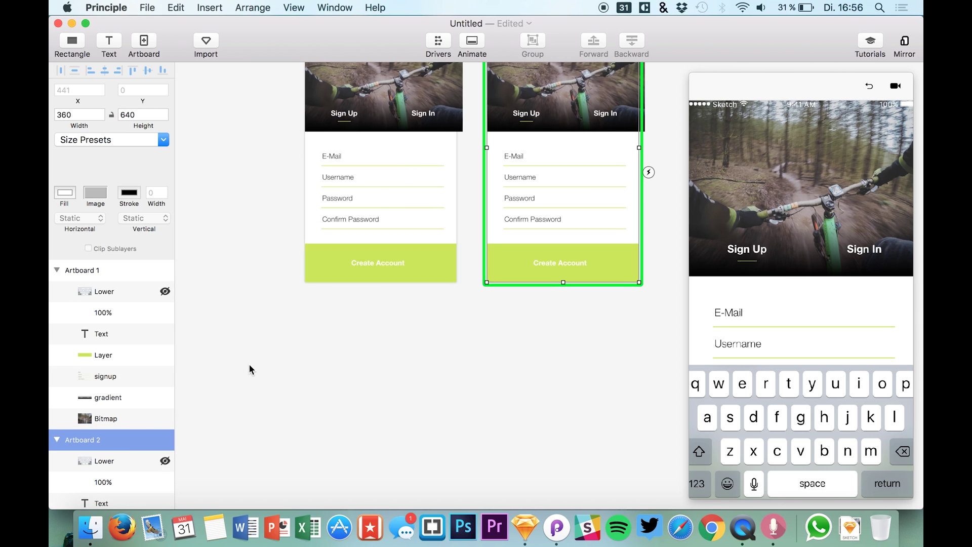
scroll(136, 379, "down", 3)
left_click(142, 386)
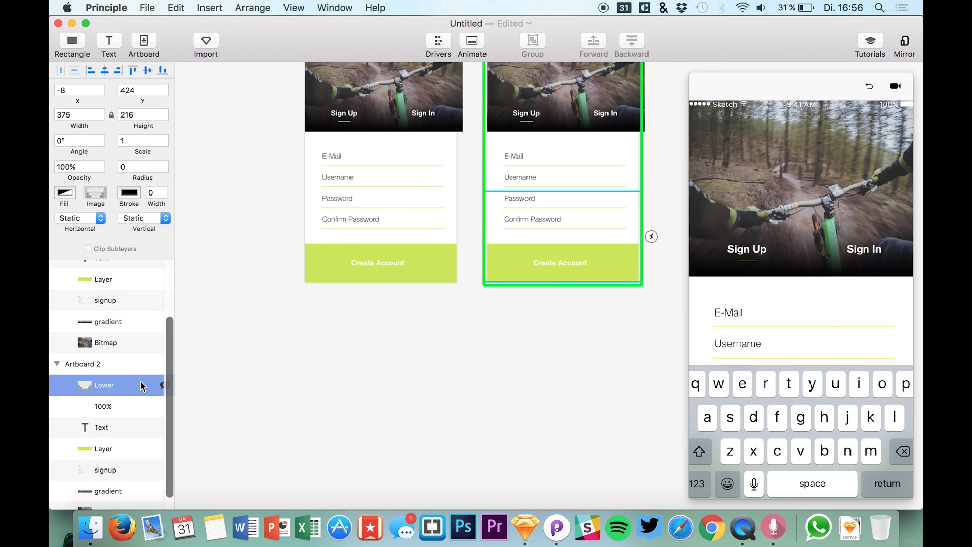
left_click(163, 385)
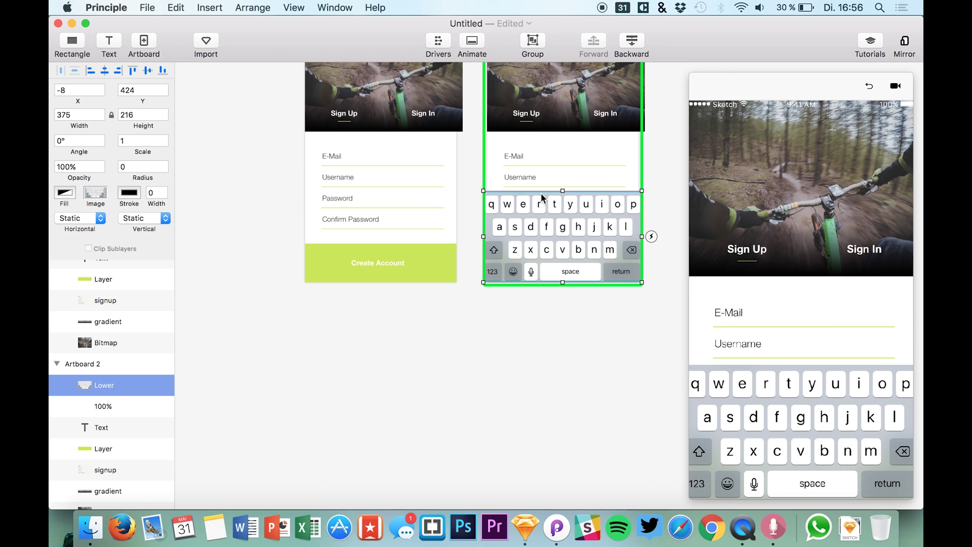
Make the hidden Lower keyboard layer visible in Artboard 1.
scroll(89, 308, "up", 2)
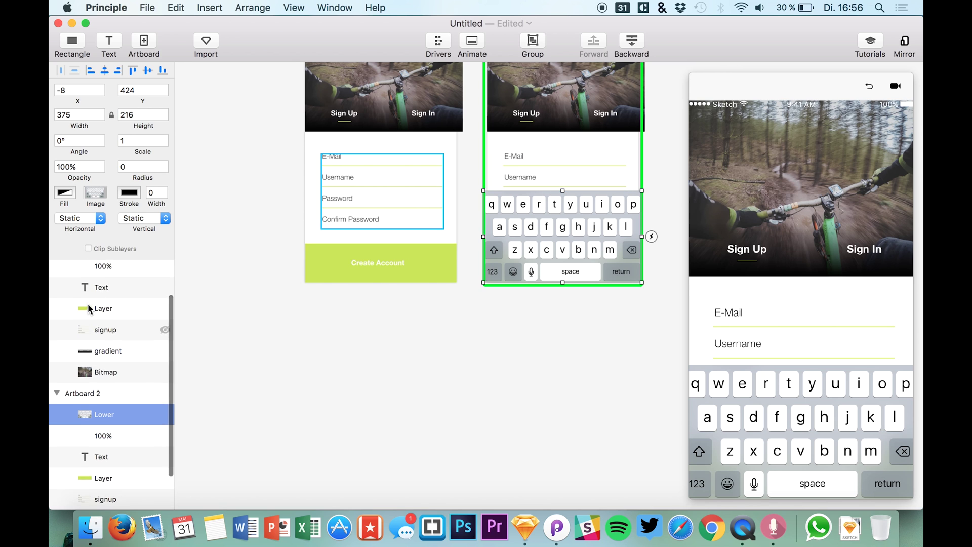
scroll(89, 308, "up", 2)
left_click(102, 291)
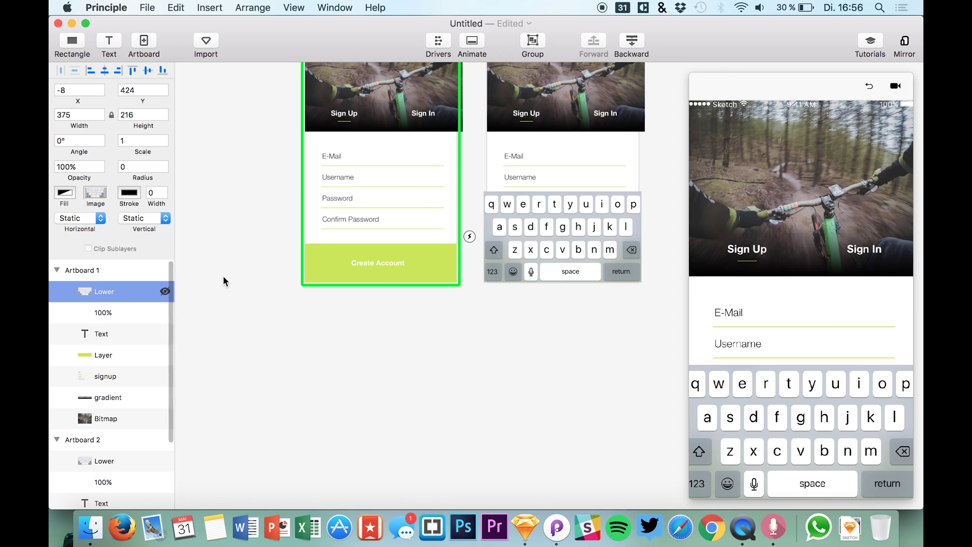
left_click(166, 291)
Move Artboard 1's keyboard straight down to Y 644, just below the artboard's bottom edge.
key("shift+Down")
key("shift+Down")
key("shift+Down")
key("shift+Down")
key("shift+Down")
key("shift+Down")
key("shift+Down")
key("shift+Down")
key("shift+Down")
key("shift+Down")
key("shift+Down")
key("shift+Down")
key("shift+Down")
key("shift+Down")
key("shift+Down")
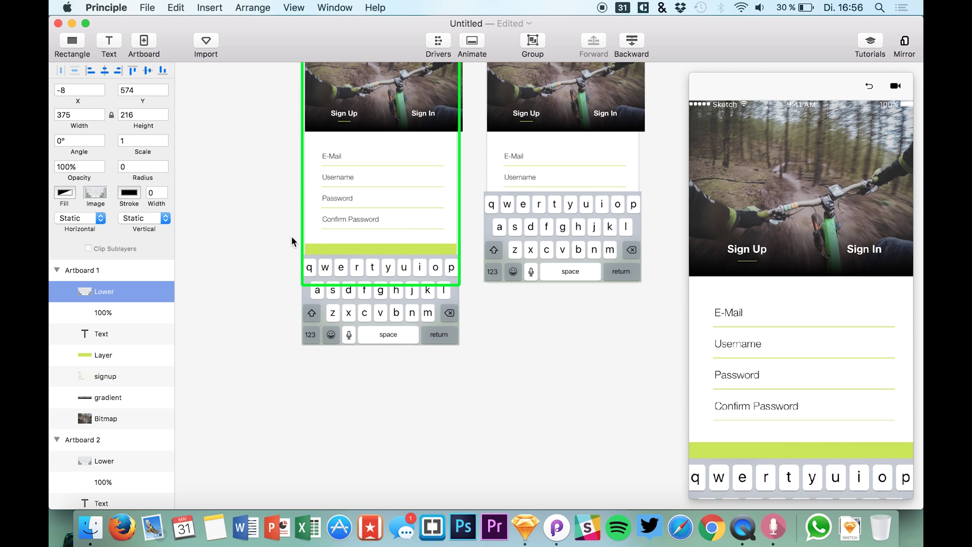
key("shift+Down")
key("shift+Down")
key("shift+Down")
key("shift+Down")
key("shift+Down")
key("shift+Down")
key("shift+Down")
scroll(274, 303, "up", 2)
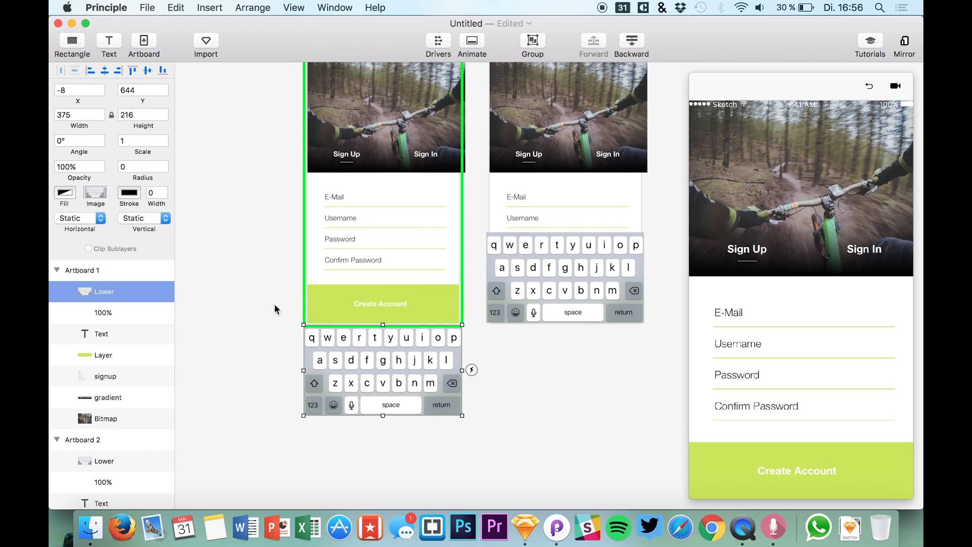
scroll(274, 308, "up", 1)
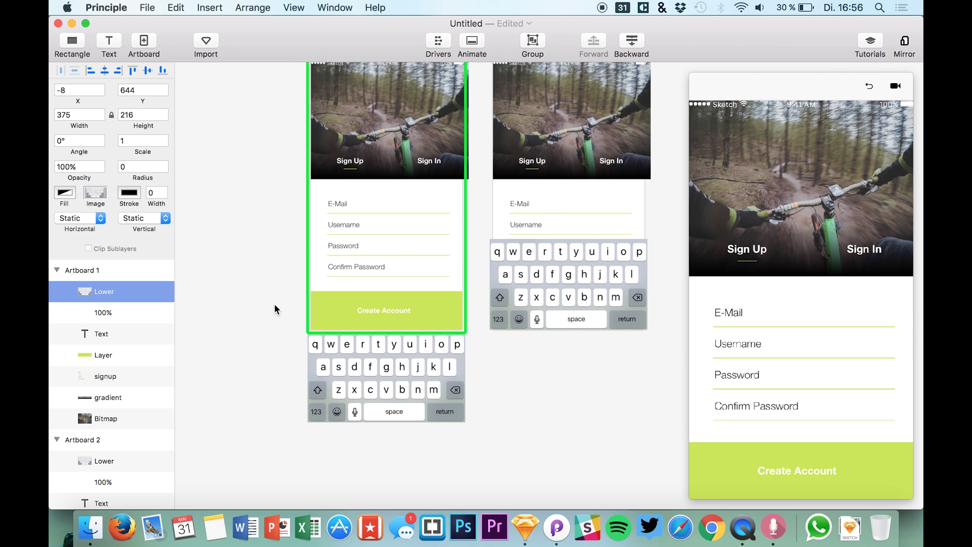
Preview the second artboard with its keyboard and rewind the preview to the first artboard.
scroll(611, 332, "right", 3)
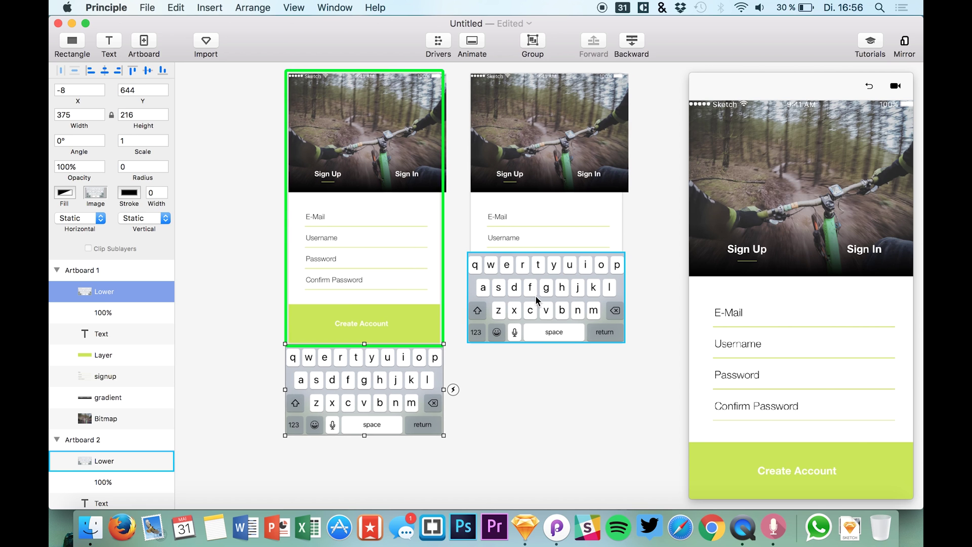
left_click(537, 301)
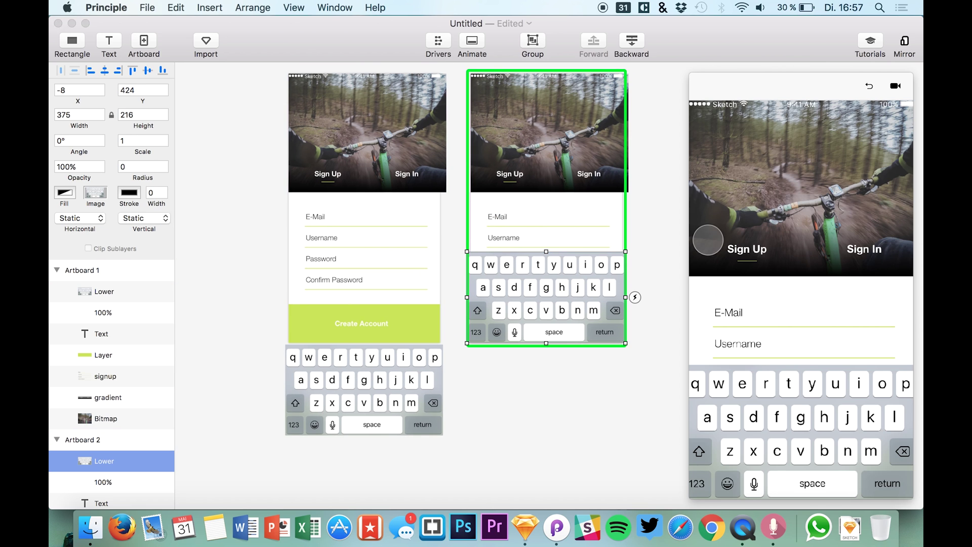
left_click(871, 83)
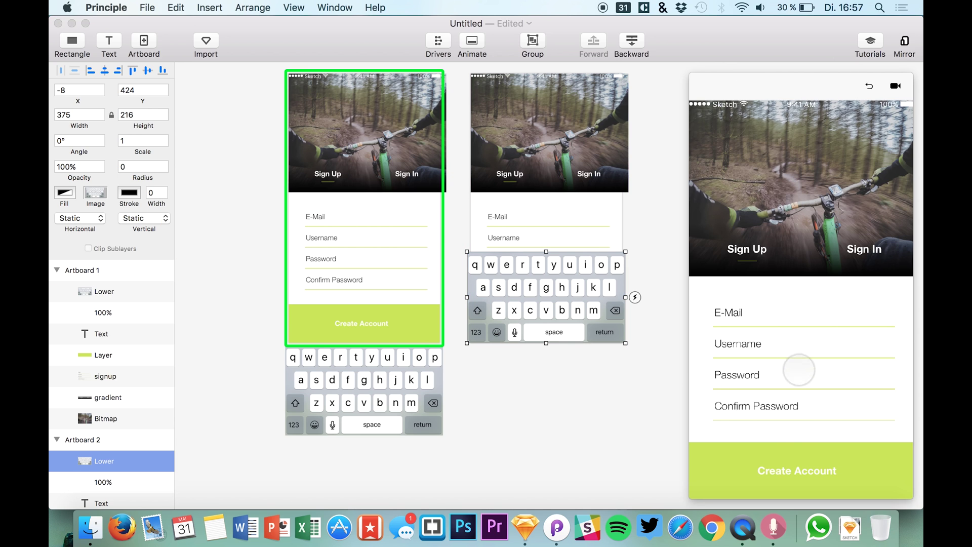
Add a Tap interaction from the signup form in Artboard 1 to Artboard 2.
scroll(334, 285, "up", 3)
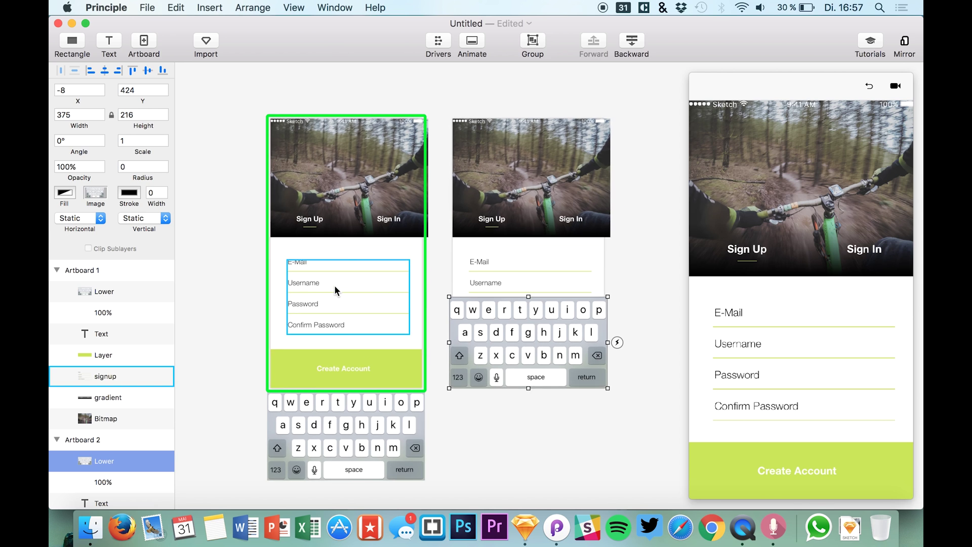
left_click(334, 285)
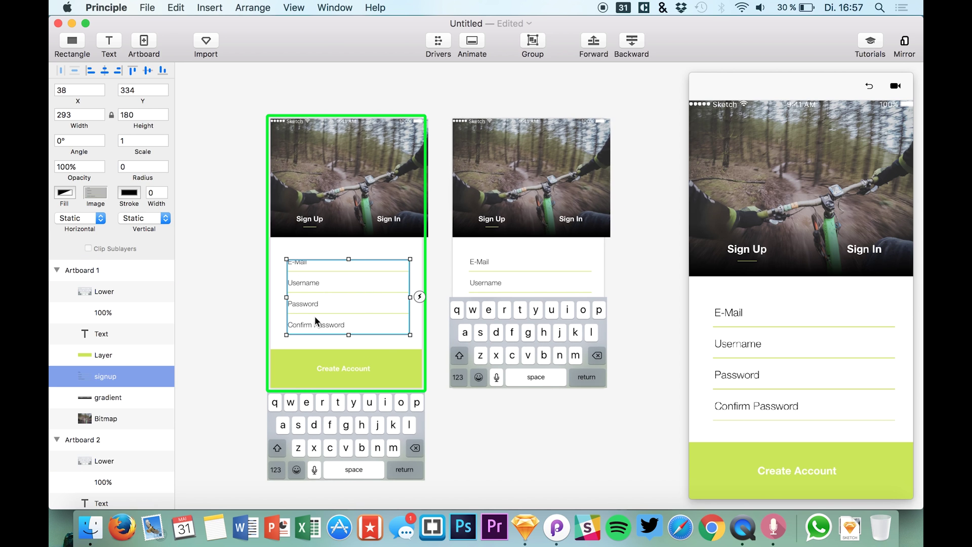
left_click(419, 297)
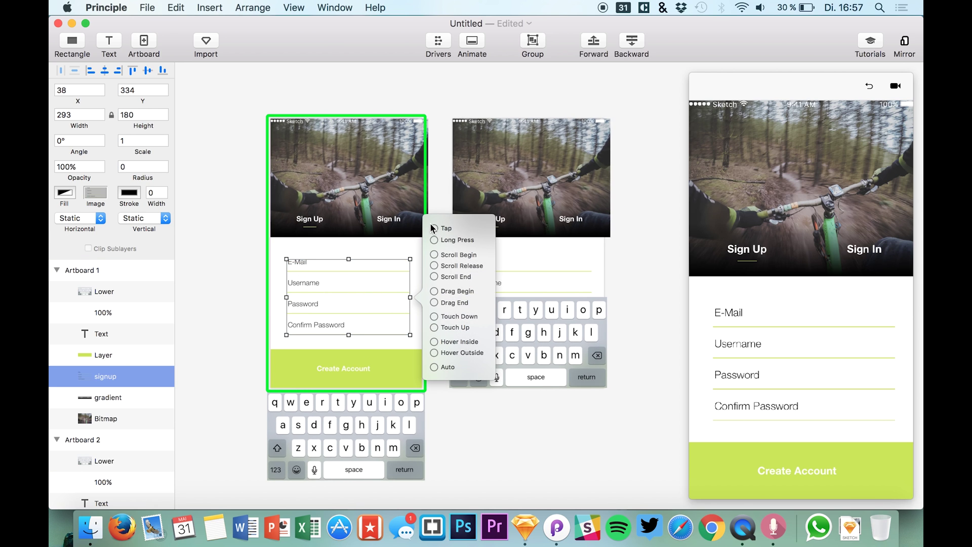
left_click(404, 280)
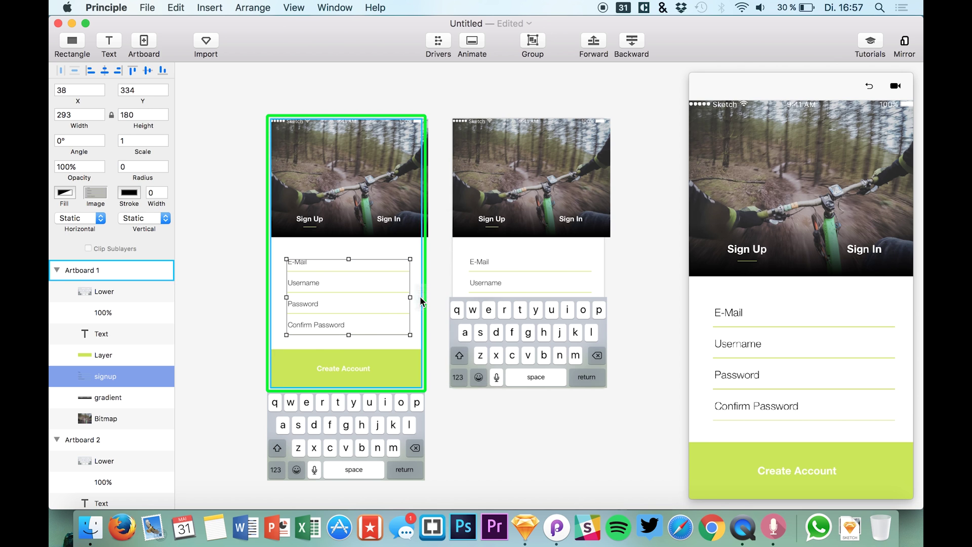
left_click(418, 296)
left_click(403, 281)
left_click(418, 297)
left_click_drag(435, 228, 551, 153)
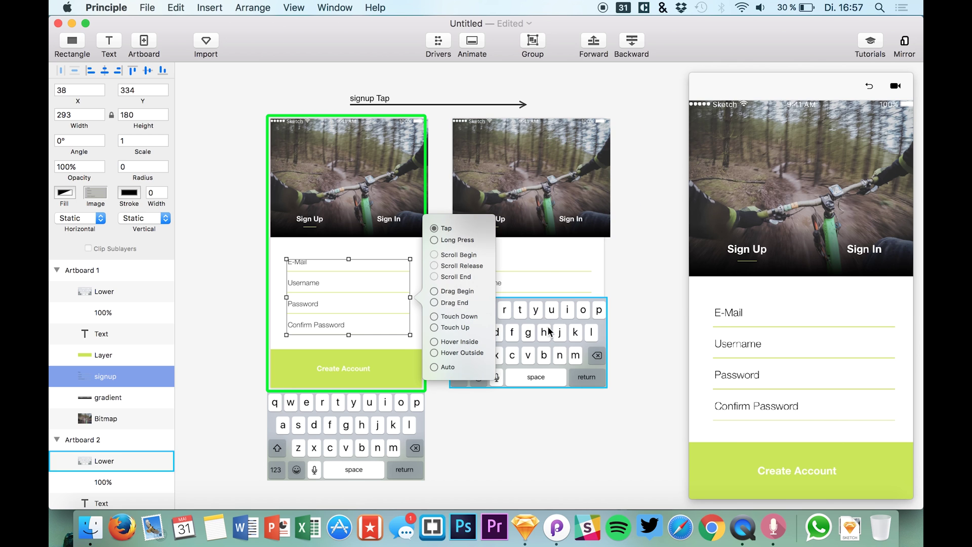
Test the form's tap transition several times in the preview, rewinding to the first artboard after each run.
left_click(768, 461)
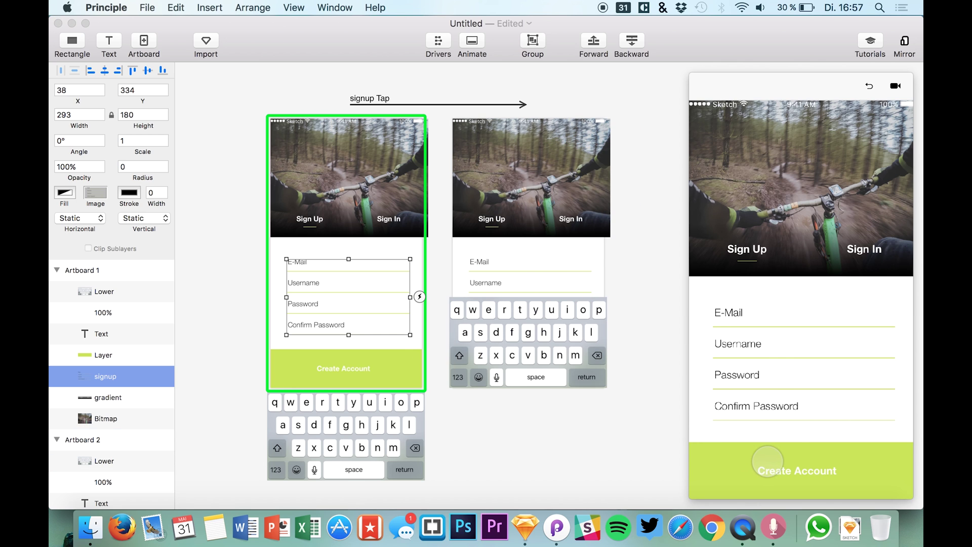
left_click(780, 382)
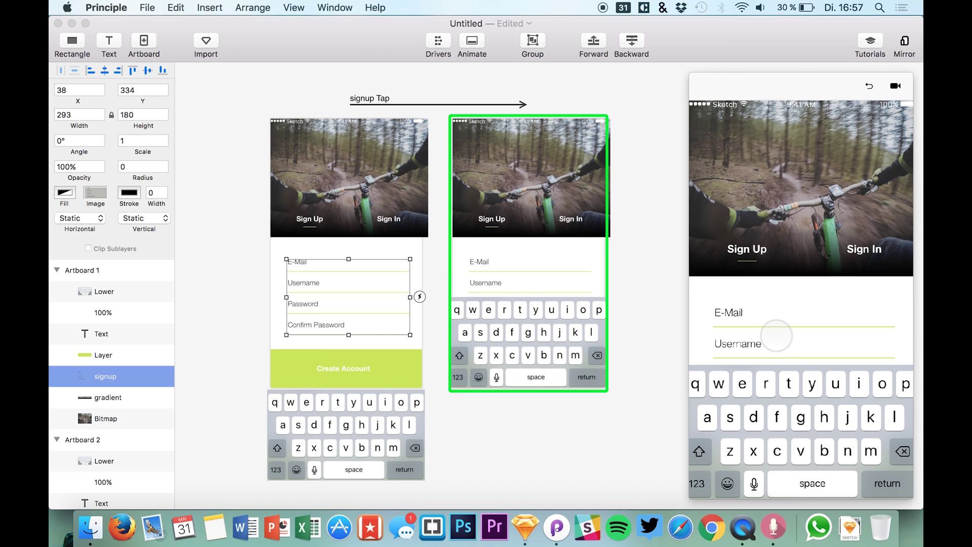
left_click(869, 86)
left_click(801, 369)
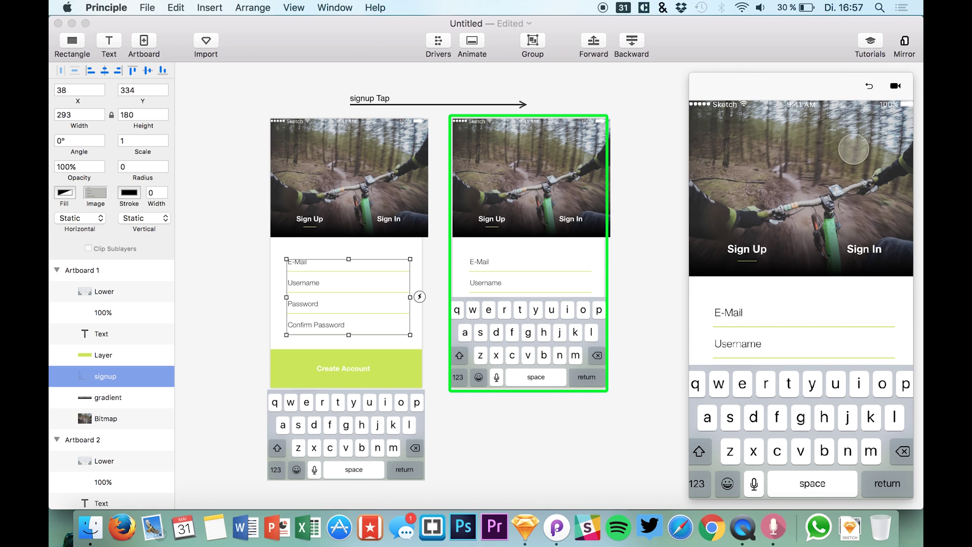
left_click(868, 86)
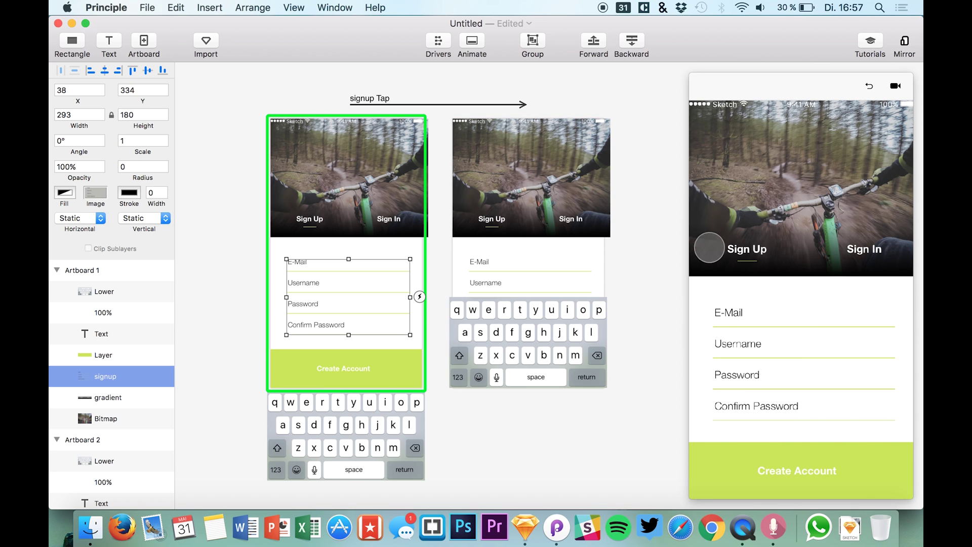
left_click(781, 323)
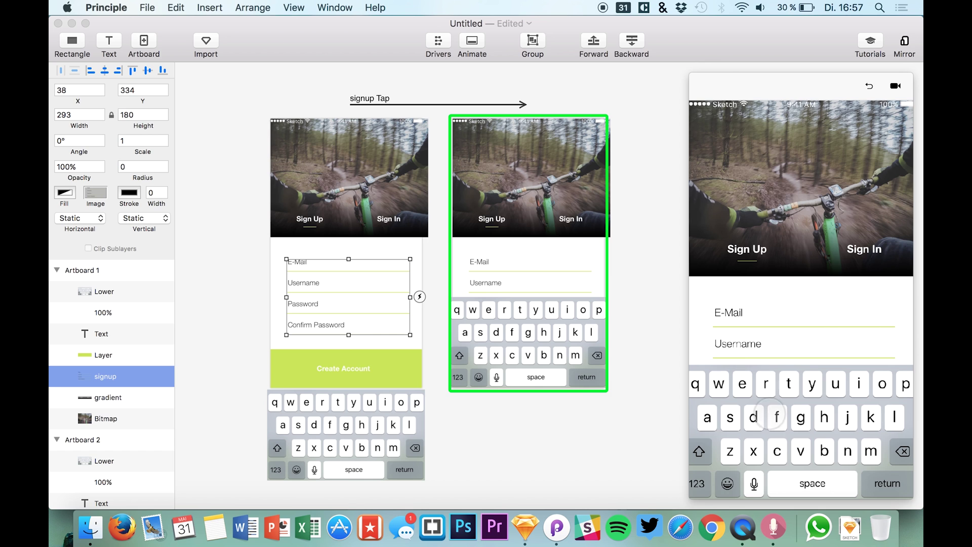
left_click(869, 87)
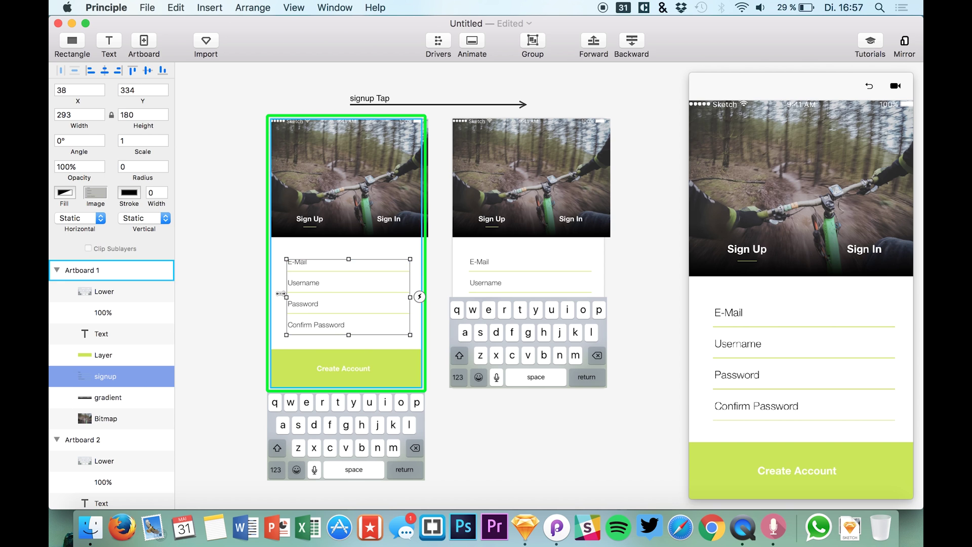
Insert a rectangle beneath the signup form in Artboard 1, sized 360 × 357 at X 0, Y 283, covering the area below the photo.
left_click(287, 244)
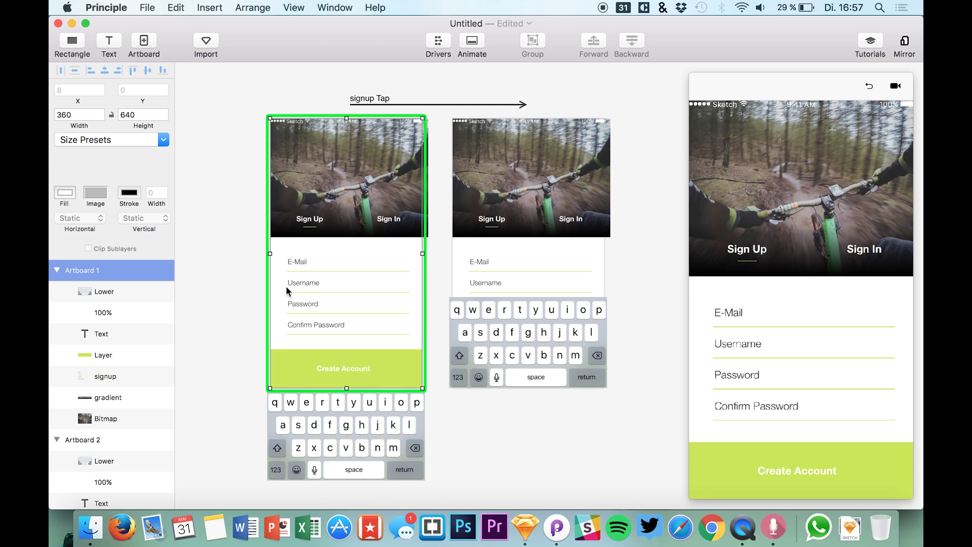
left_click(323, 286)
left_click(152, 398)
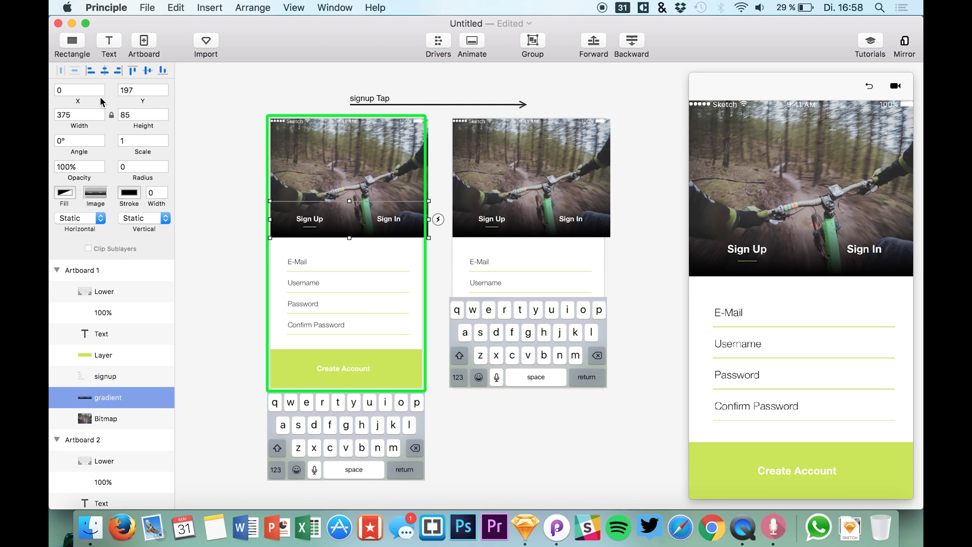
left_click(78, 56)
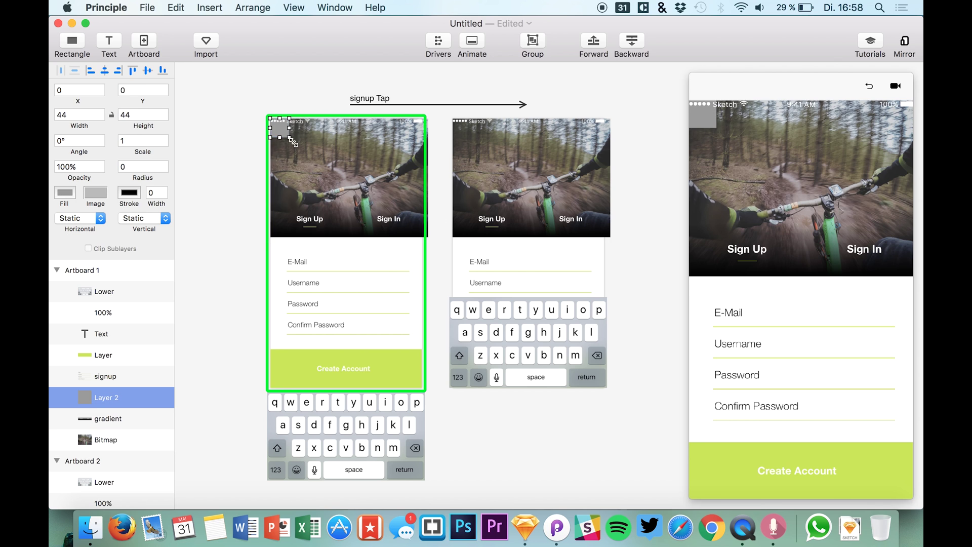
left_click_drag(270, 119, 388, 237)
left_click_drag(330, 168, 332, 286)
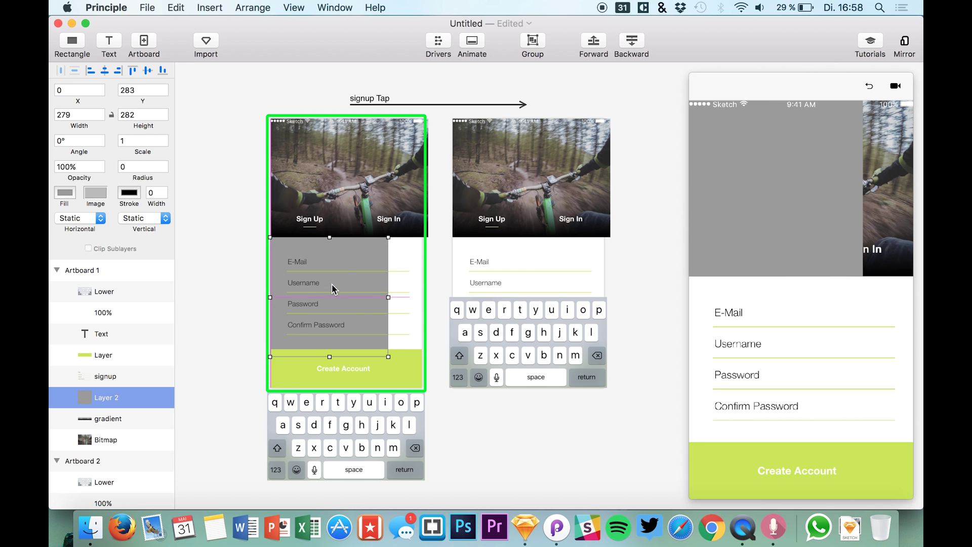
left_click_drag(389, 356, 423, 389)
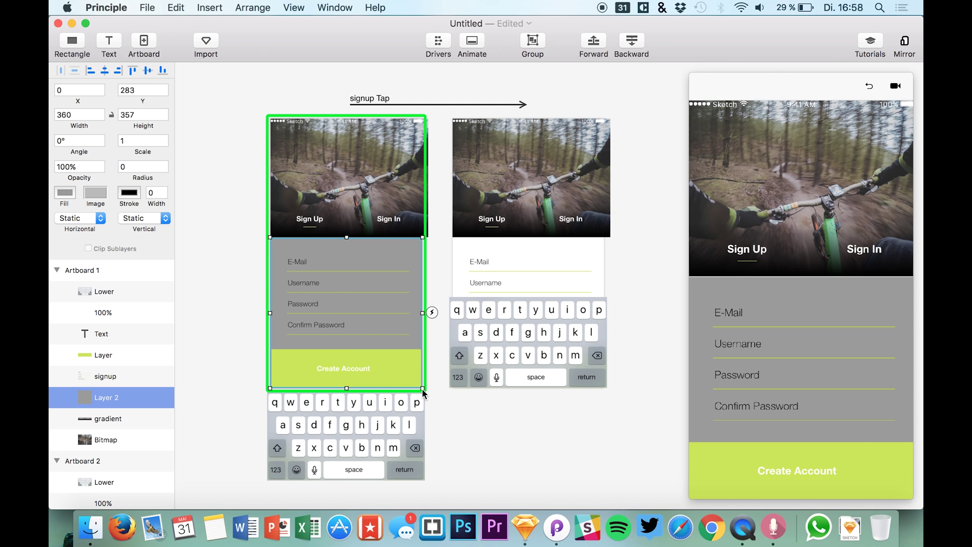
Fill the rectangle behind Artboard 1's form with white.
left_click(64, 198)
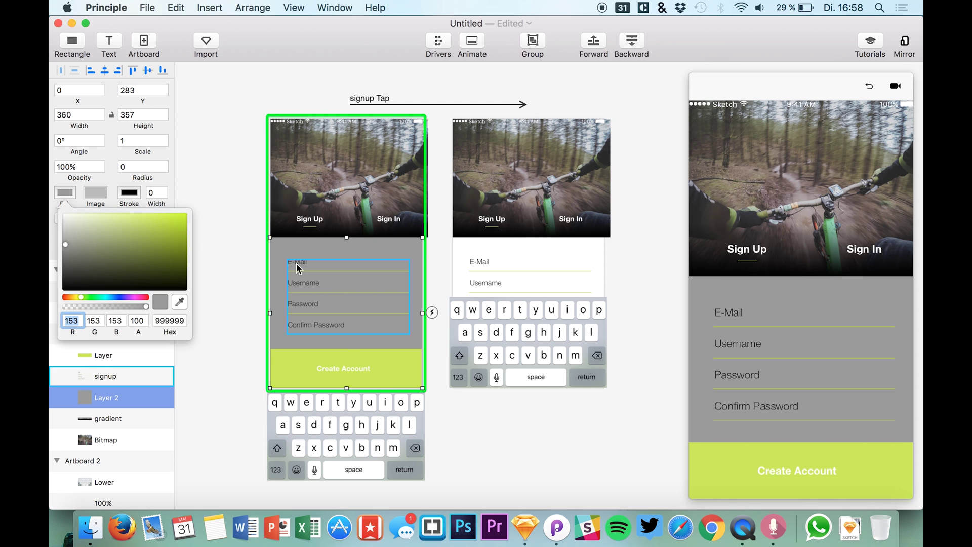
left_click_drag(71, 227, 59, 155)
left_click(67, 197)
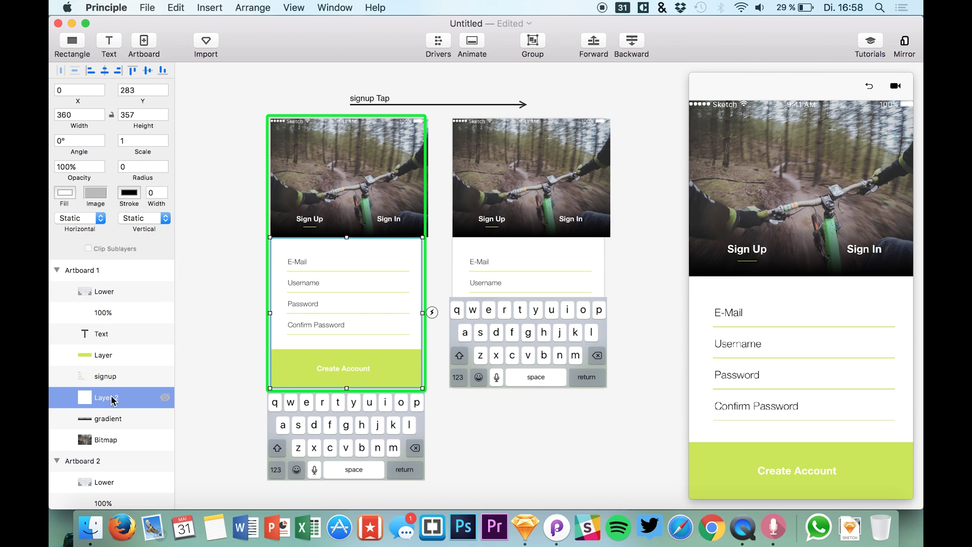
Copy the white rectangle into Artboard 2 directly beneath its signup form and rewind the preview.
scroll(101, 430, "down", 5)
left_click(96, 476)
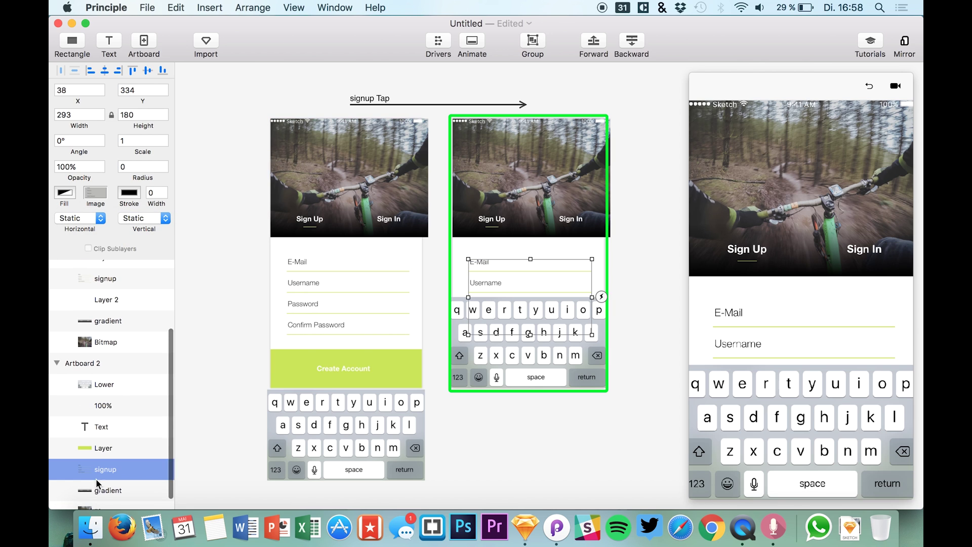
key("super+v")
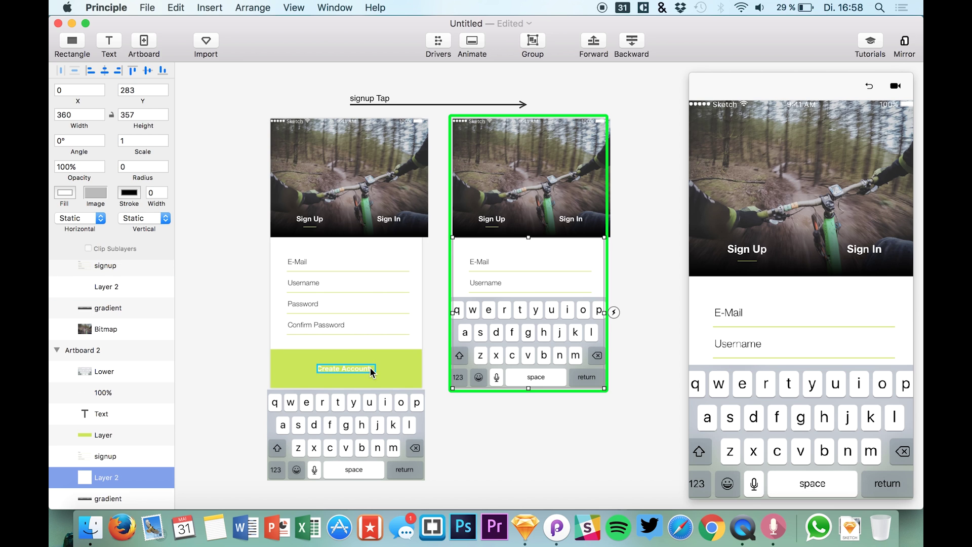
left_click(867, 86)
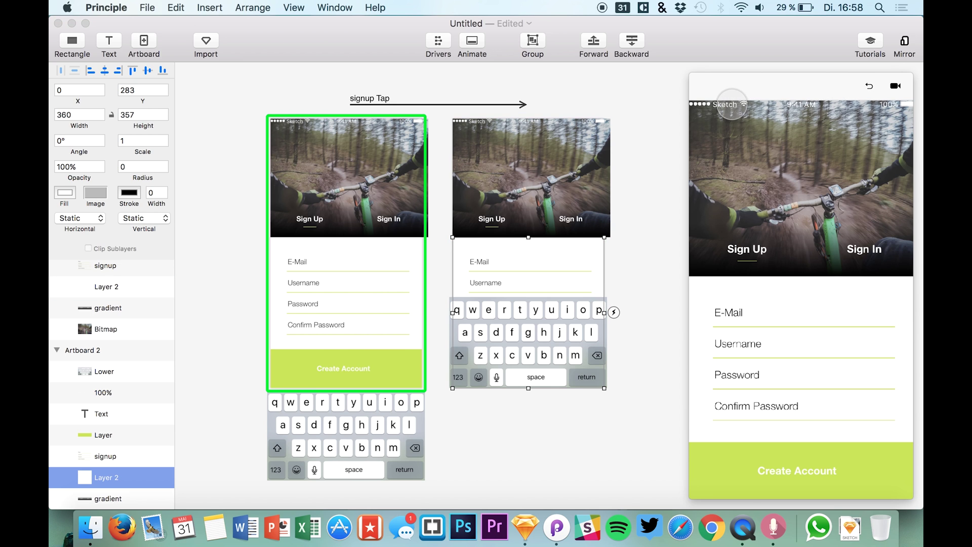
Scale Artboard 1's status bar down proportionally to a width of 346.
left_click(311, 102)
left_click(309, 122)
scroll(349, 145, "up", 3)
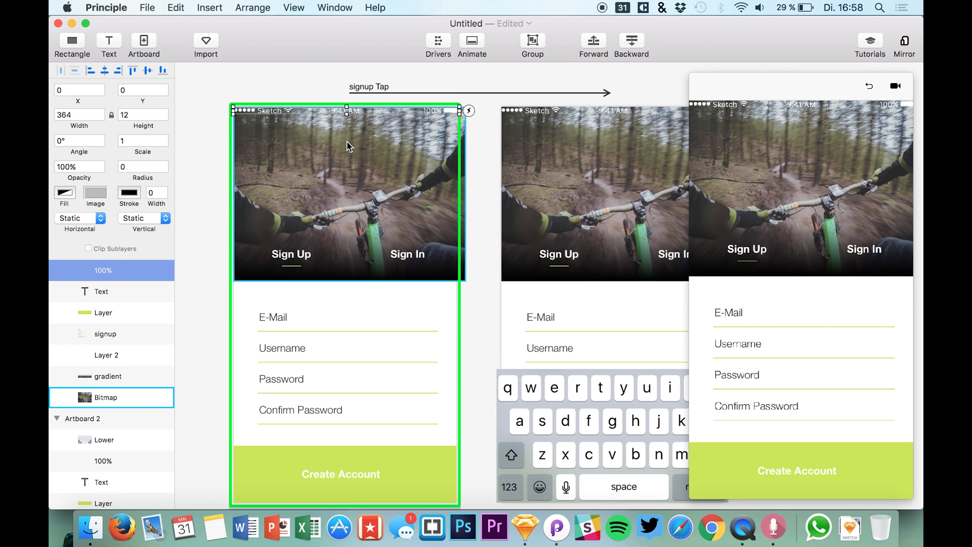
left_click(726, 115)
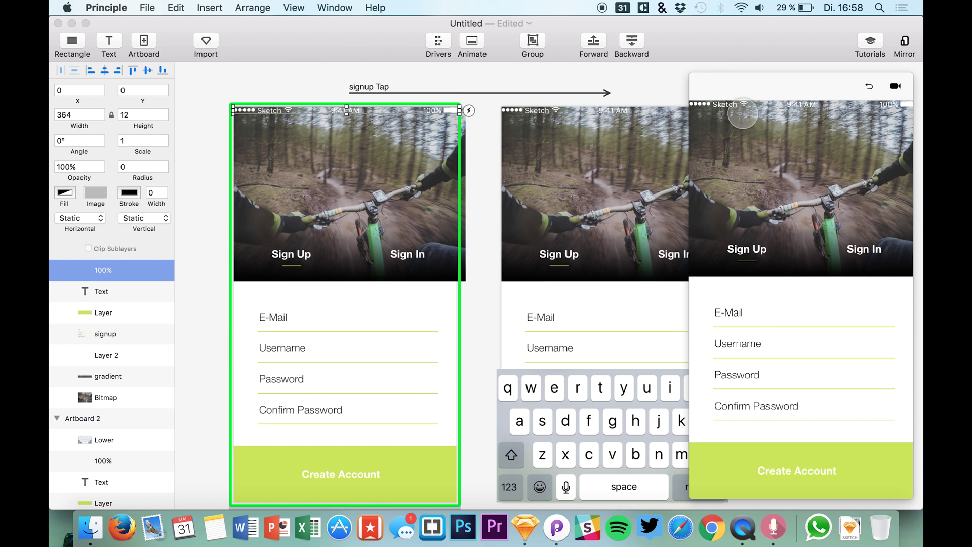
scroll(408, 155, "up", 3)
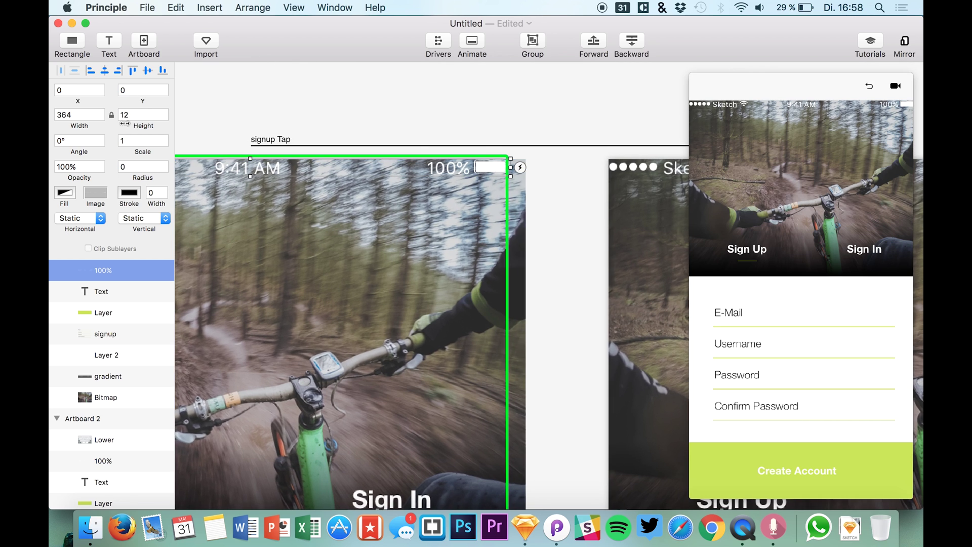
left_click_drag(79, 125, 69, 125)
scroll(320, 216, "up", 3)
scroll(320, 215, "left", 3)
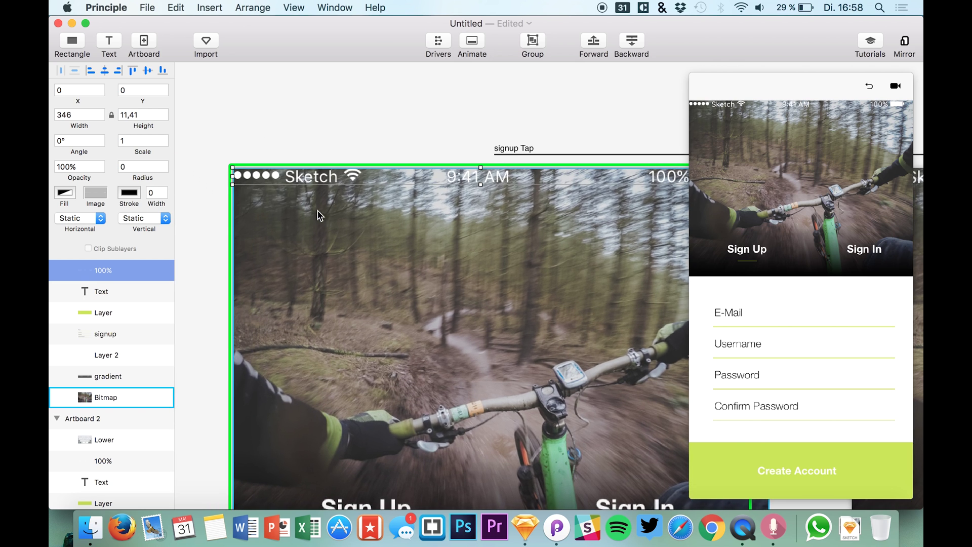
Move Artboard 1's status bar to X 4, Y 3.
left_click_drag(263, 178, 273, 179)
key("Left")
key("Left")
key("Left")
key("Left")
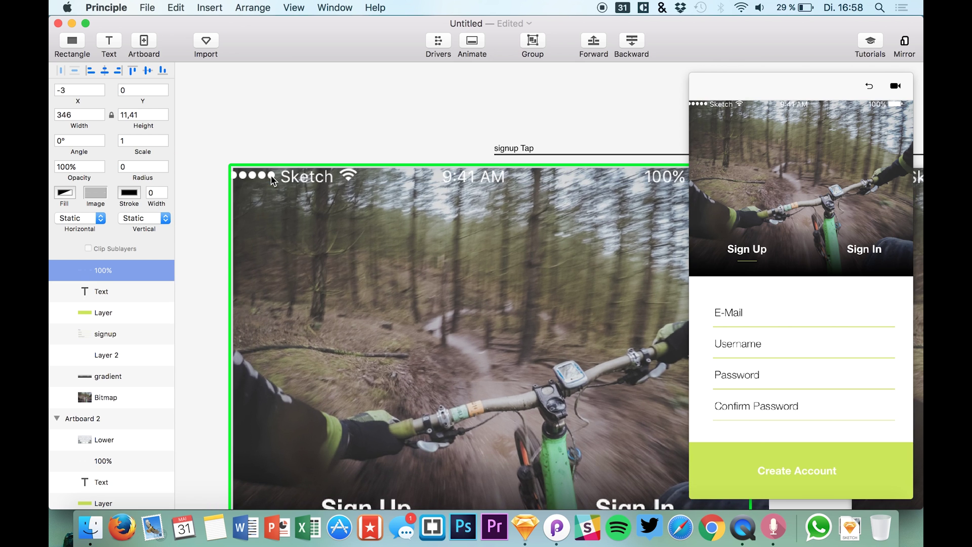
key("Down")
key("Down")
key("Down")
key("Right")
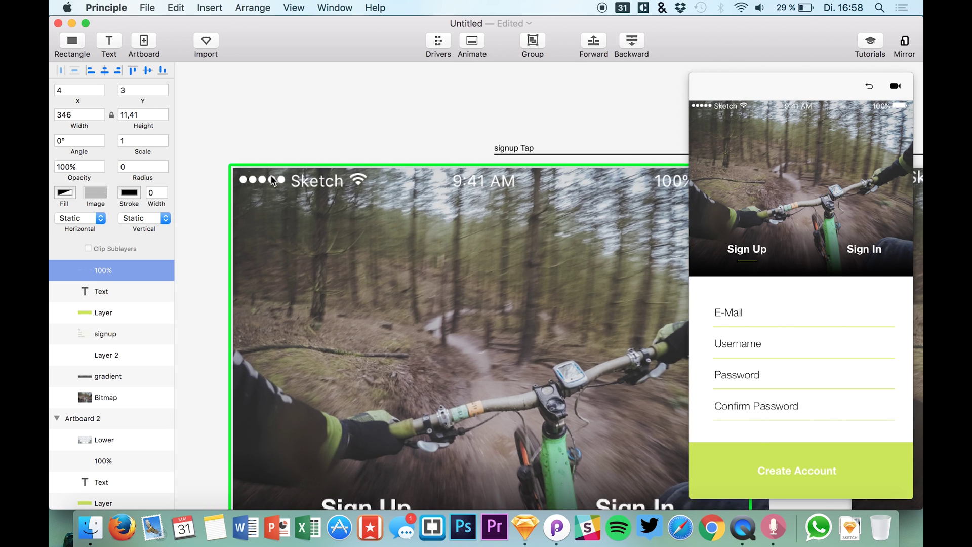
Scale Artboard 1's status bar up slightly to 352 × 12.
scroll(409, 175, "right", 5)
left_click_drag(516, 181, 524, 188)
left_click(546, 132)
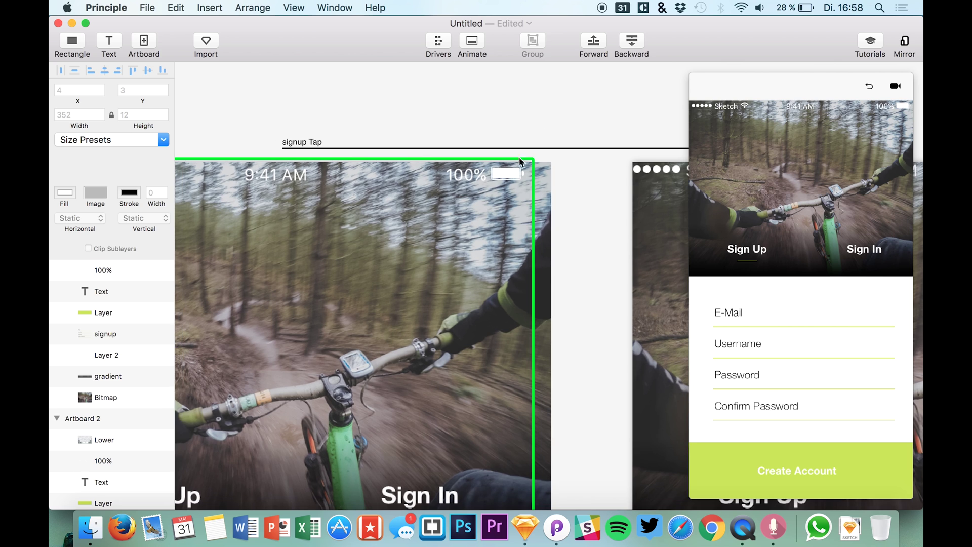
Replace Artboard 2's status bar with a copy of the adjusted one from Artboard 1.
left_click(429, 178)
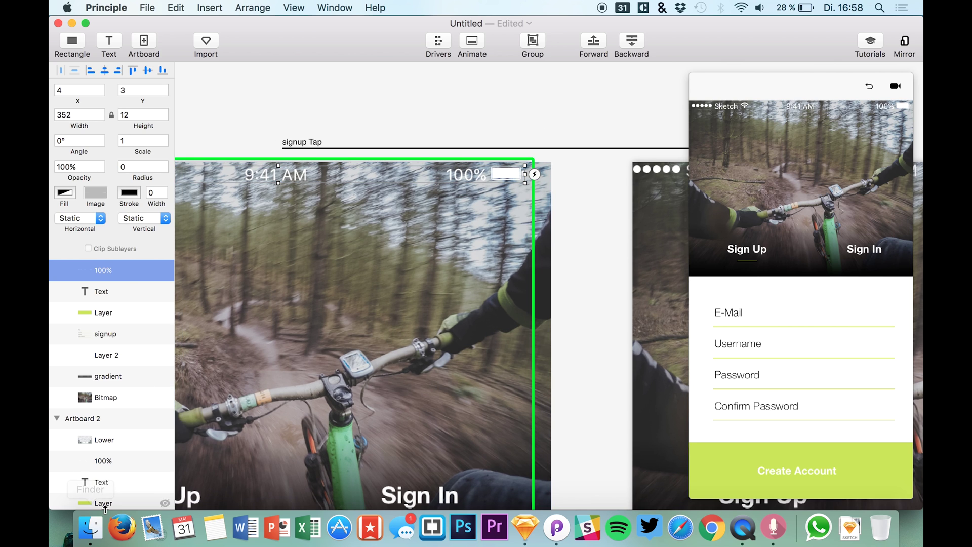
scroll(98, 427, "down", 5)
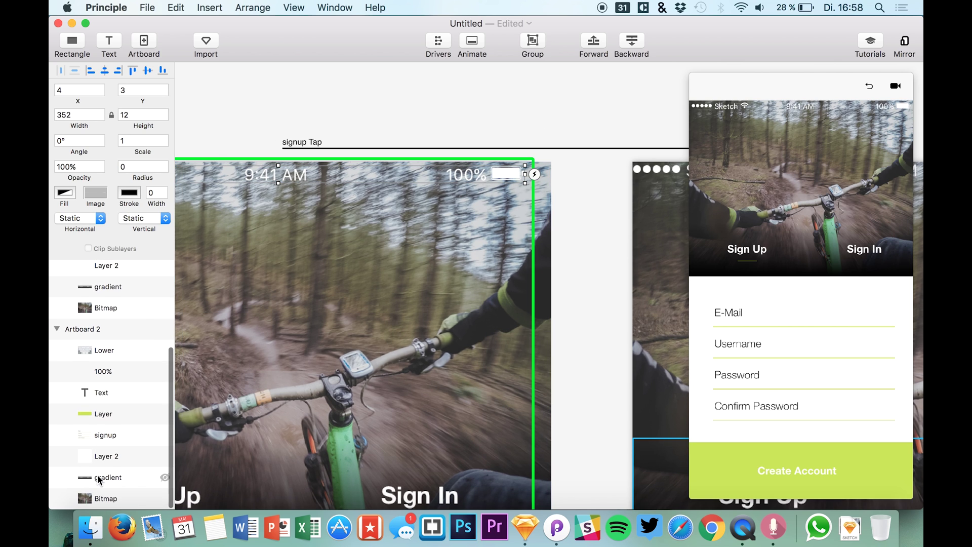
left_click(107, 372)
key("super+v")
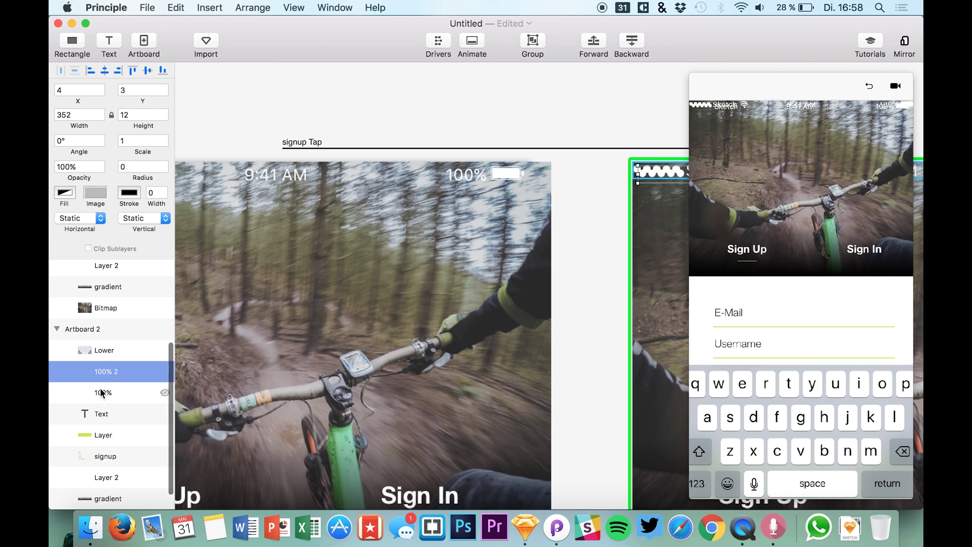
left_click(102, 392)
key("Delete")
Rename the pasted status bar layer in Artboard 2 as 100% to match Artboard 1.
left_click(104, 372)
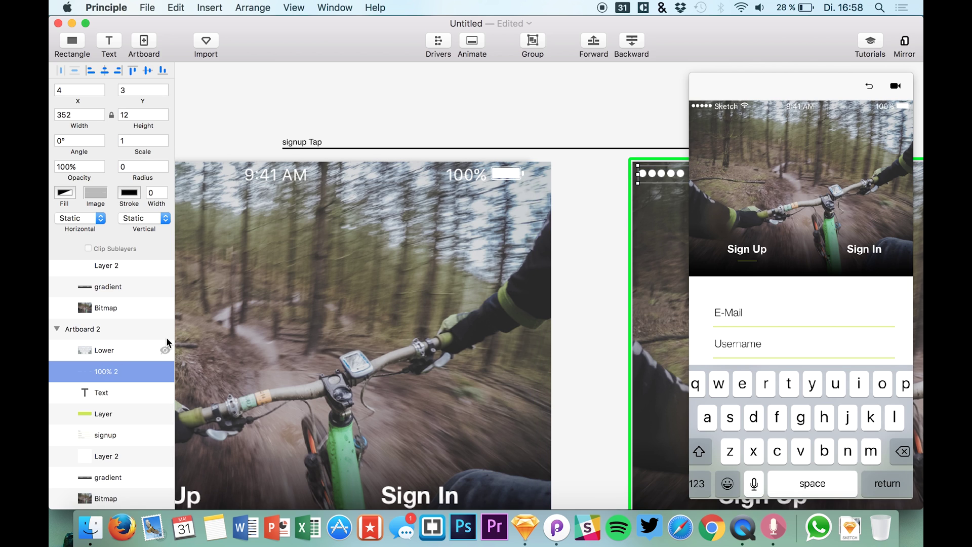
double_click(108, 376)
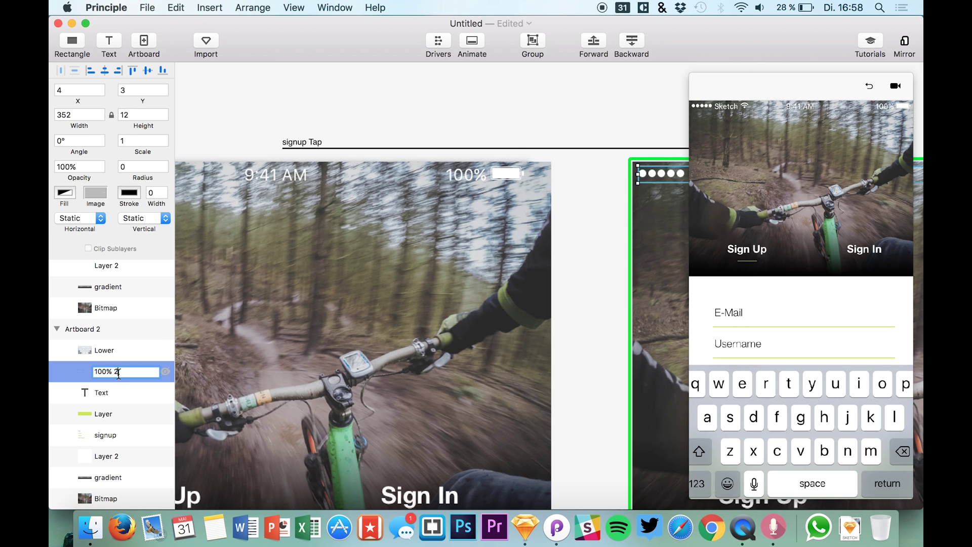
key("Return")
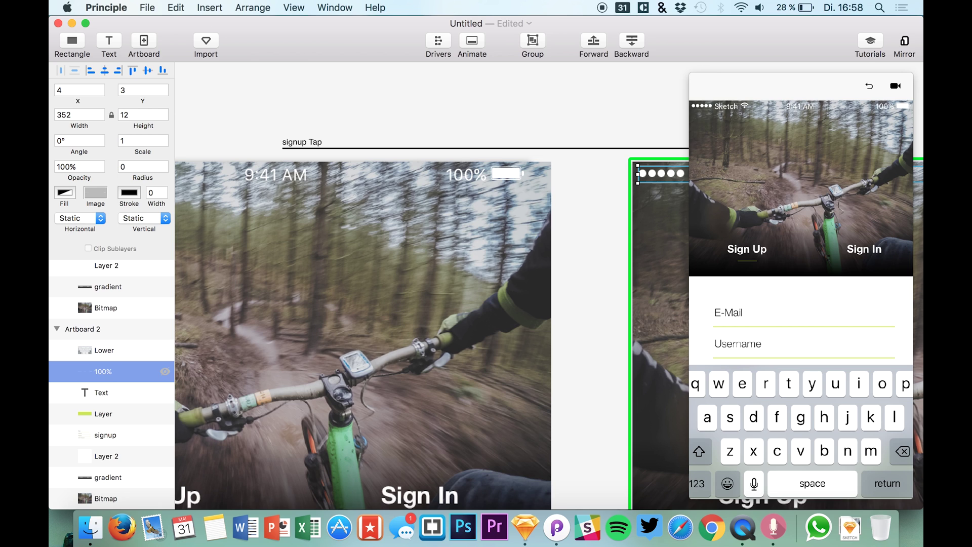
Try to rename the white rectangle's layer in Artboard 2 as Layer.
double_click(110, 457)
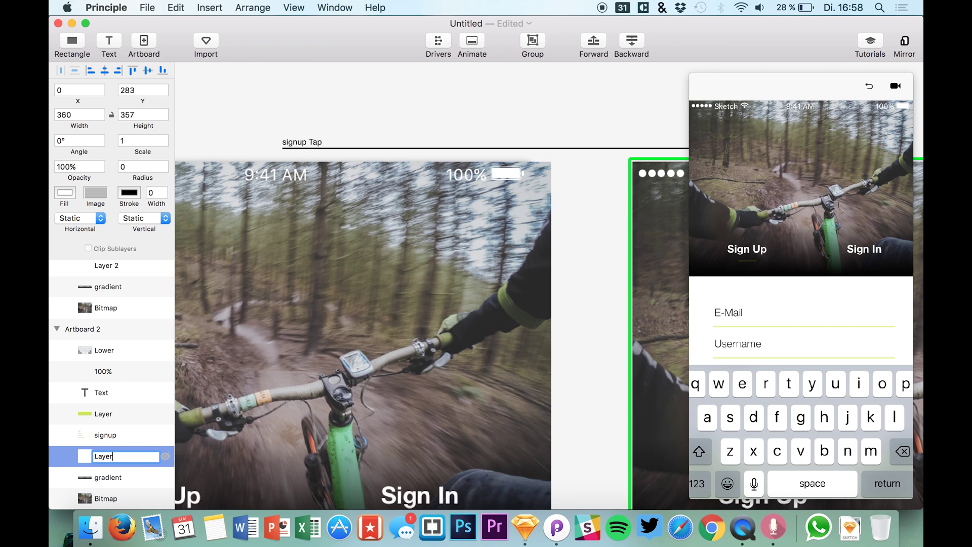
scroll(98, 300, "up", 1)
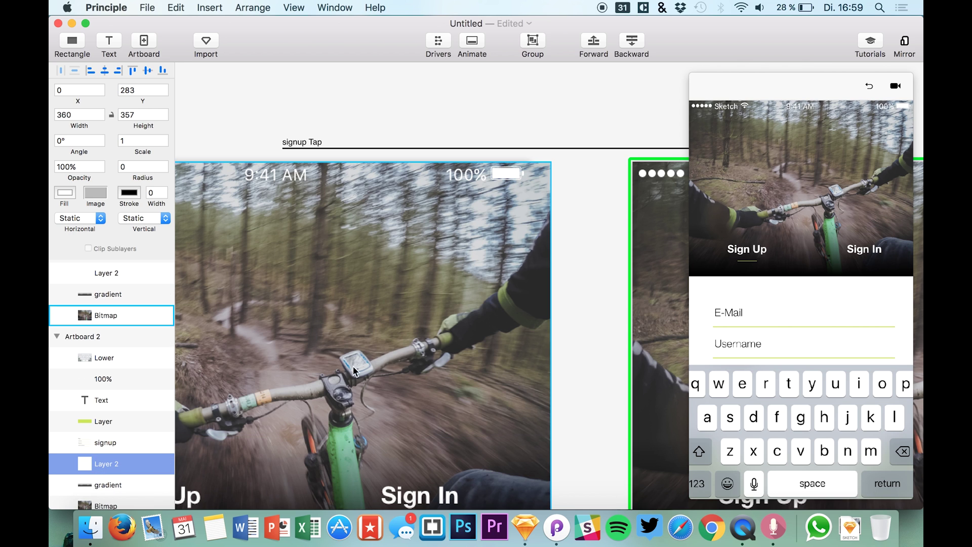
scroll(475, 343, "down", 3)
left_click(786, 310)
scroll(478, 338, "down", 5)
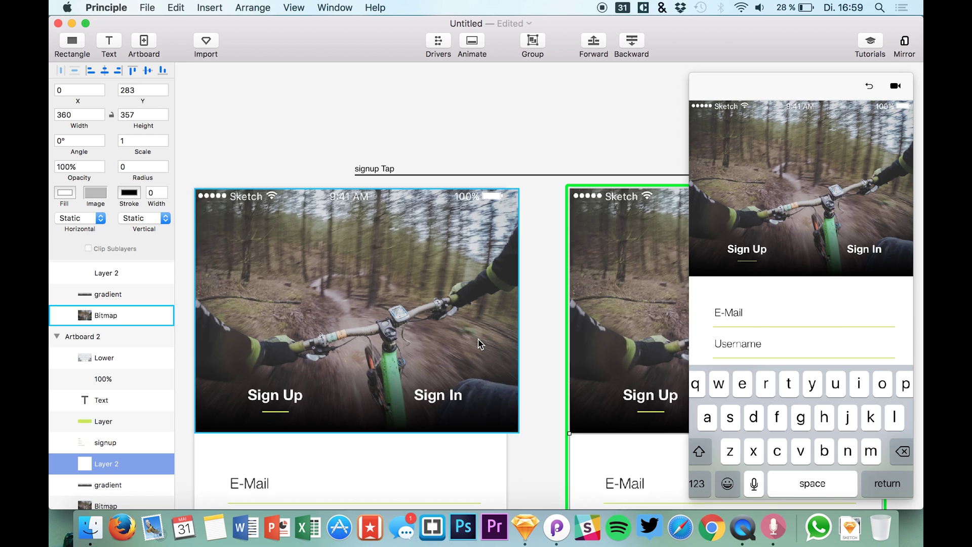
scroll(477, 338, "down", 3)
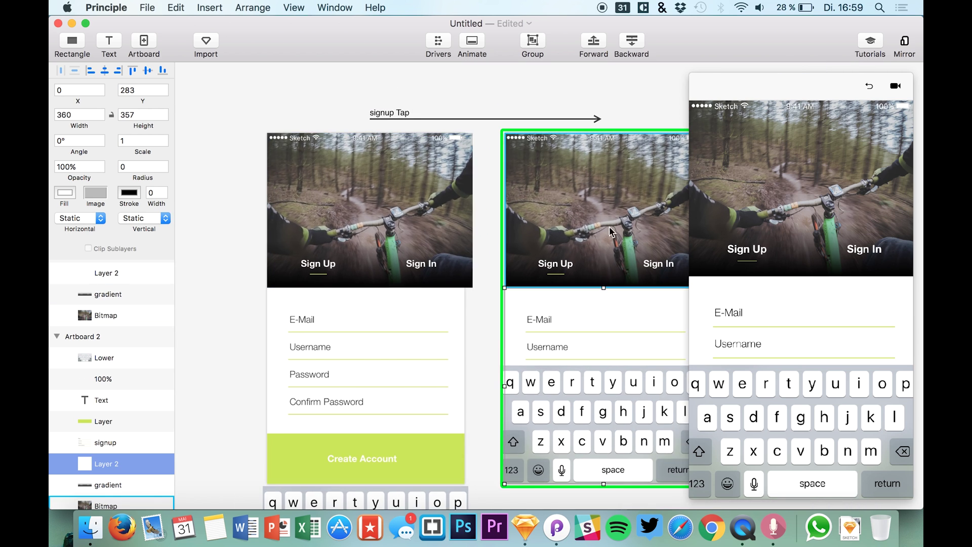
left_click(742, 231)
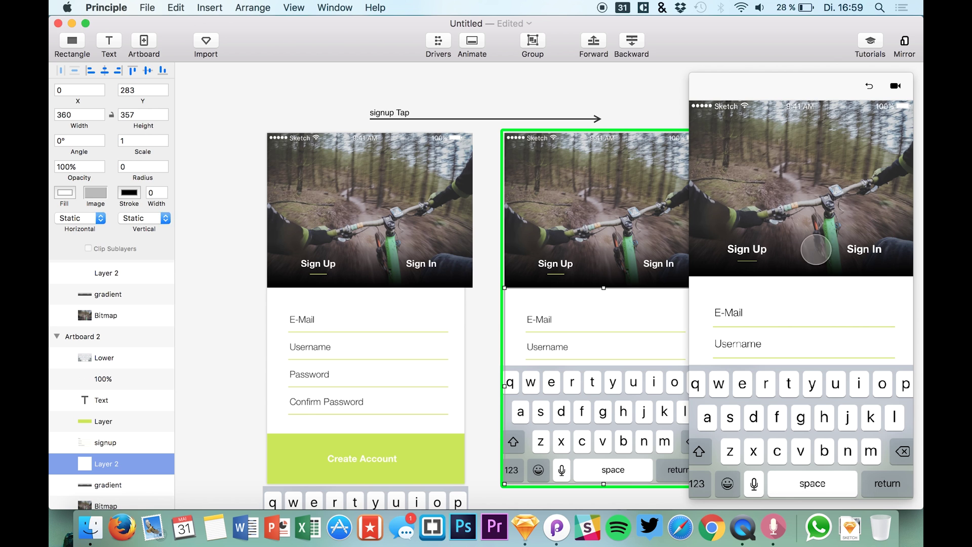
Open the animation timeline for the signup Tap transition from Artboard 1 to Artboard 2.
scroll(579, 182, "right", 5)
left_click(491, 163)
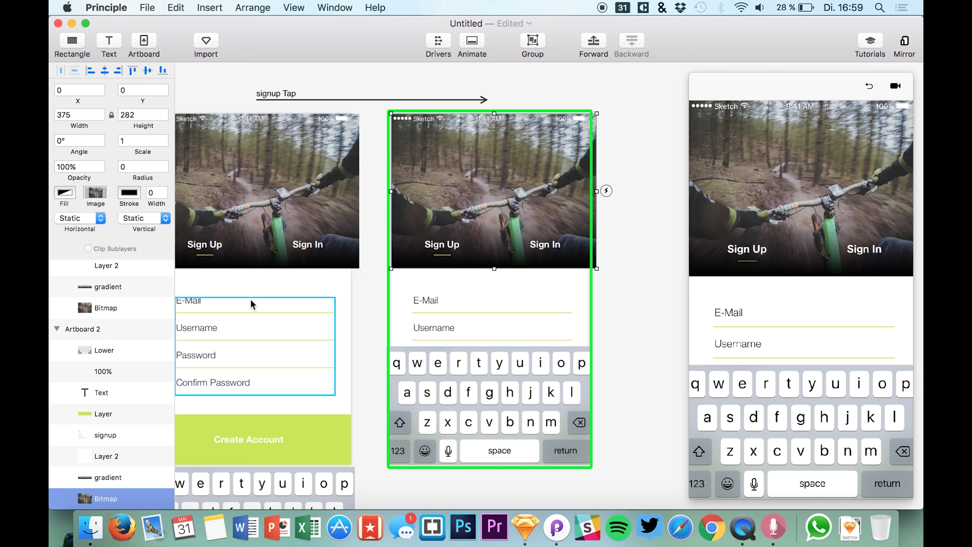
left_click(440, 43)
left_click(440, 43)
left_click(449, 44)
left_click(471, 43)
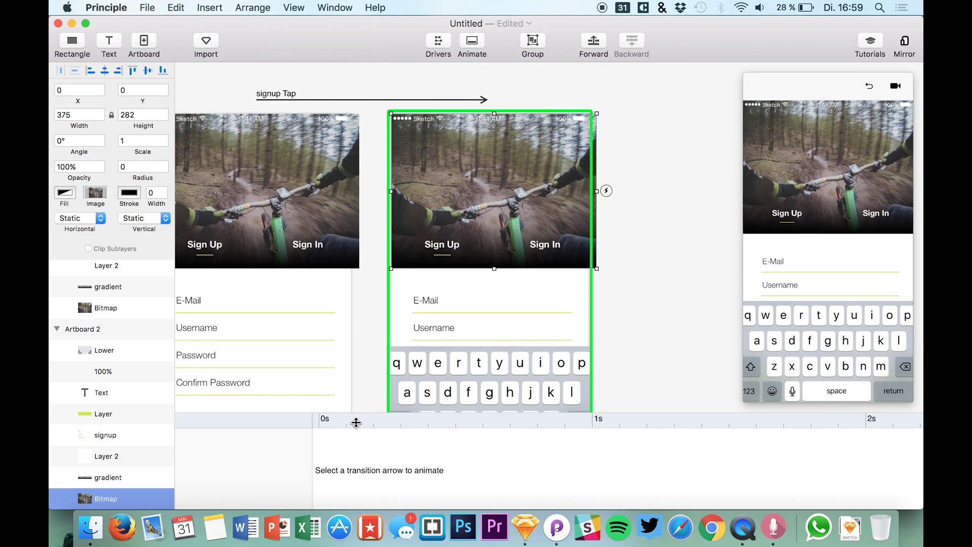
left_click(318, 99)
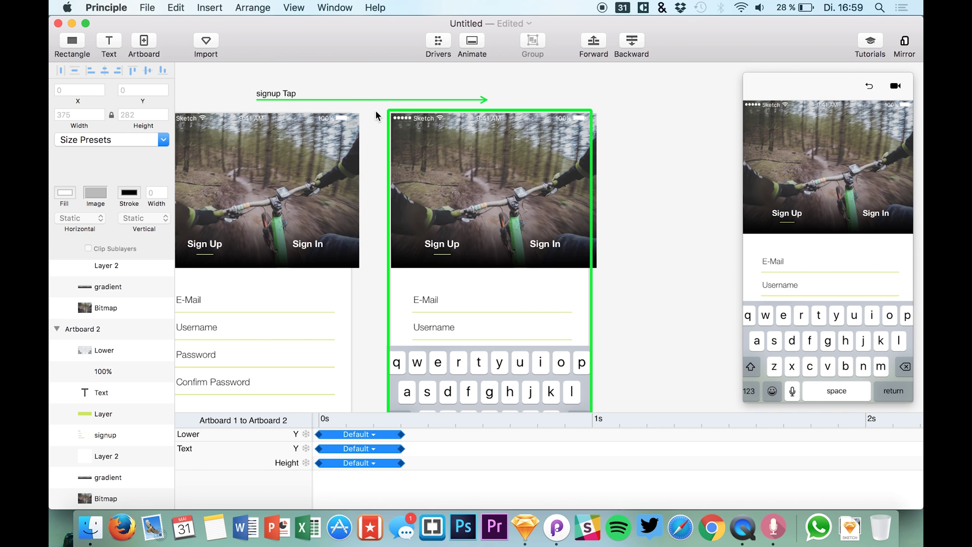
Move the signup form and its white background together straight up by about 110 in Artboard 2, placing all four fields above the keyboard.
left_click(454, 209)
scroll(361, 300, "left", 3)
scroll(359, 295, "right", 3)
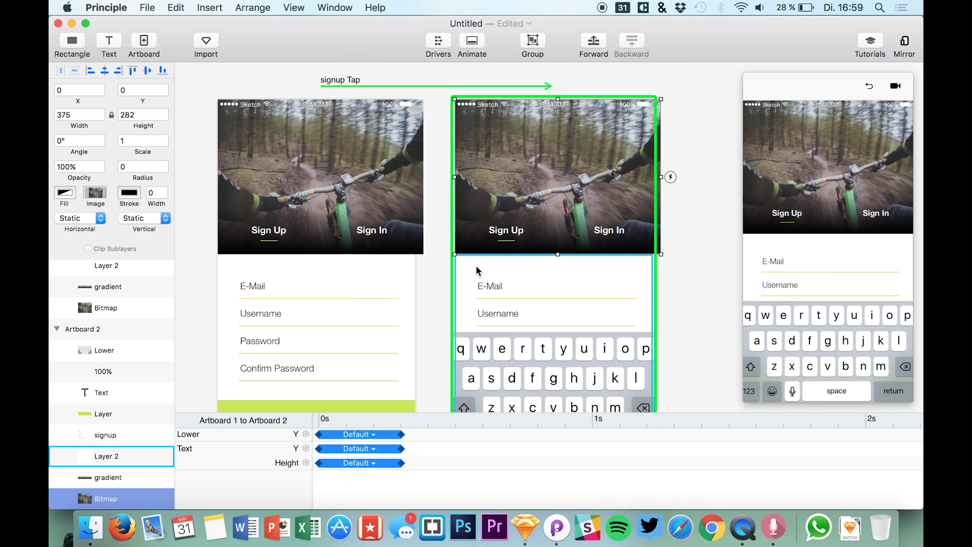
left_click(488, 287)
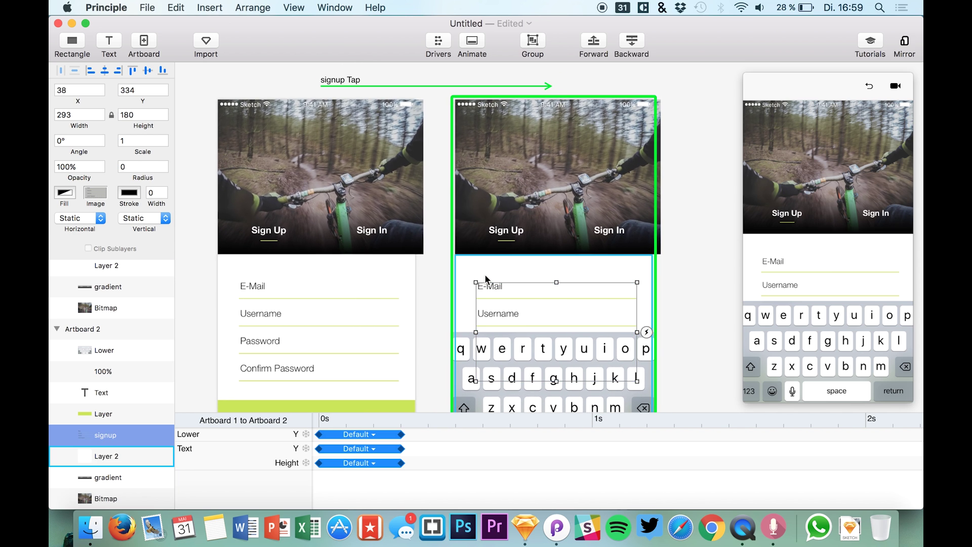
left_click(481, 271, "shift")
key("shift+Up")
key("shift+Up")
key("shift+Up")
key("shift+Up")
key("shift+Up")
key("shift+Up")
key("shift+Up")
key("shift+Up")
key("shift+Up")
key("shift+Up")
key("shift+Up")
key("shift+Up")
key("shift+Up")
key("shift+Down")
key("shift+Down")
key("shift+Down")
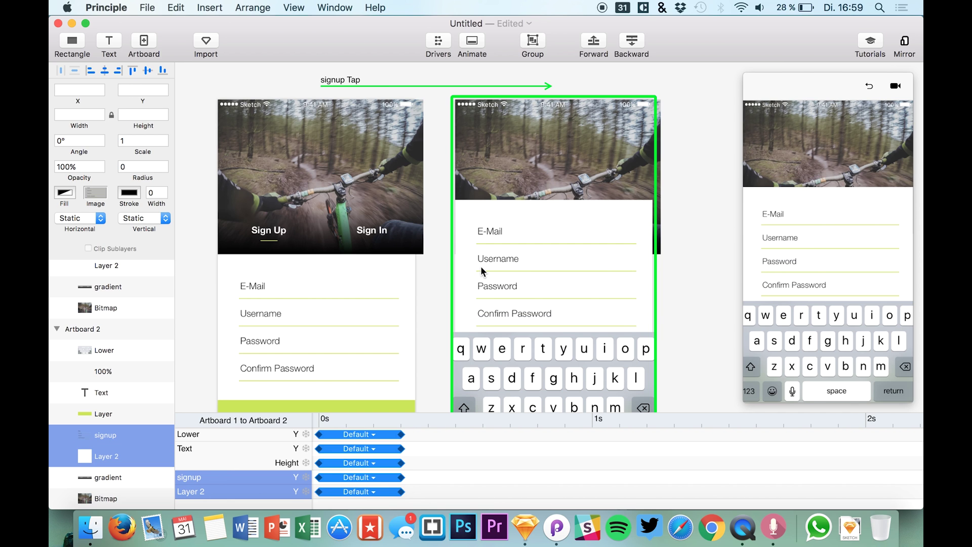
key("shift+Up")
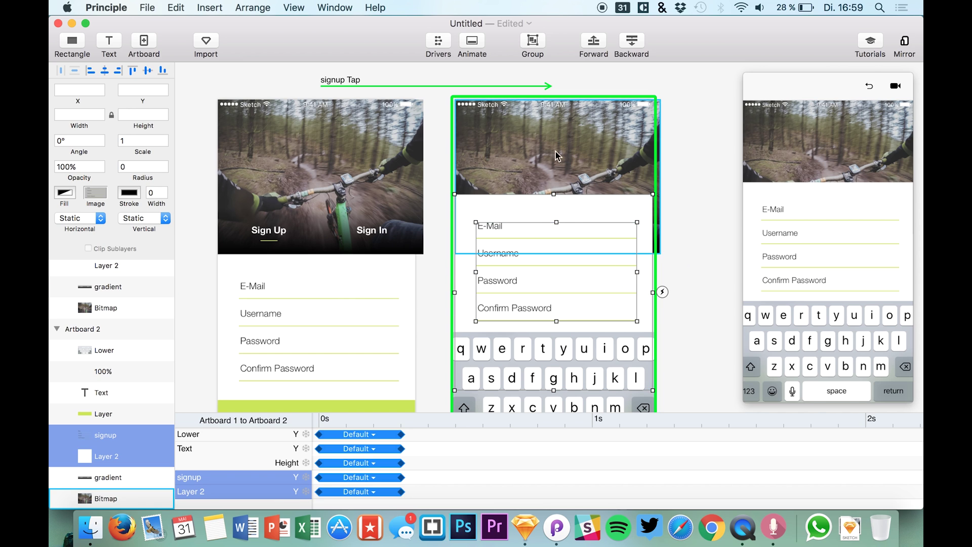
Move the header photo and its gradient together straight up by about 107 in Artboard 2.
left_click(529, 161)
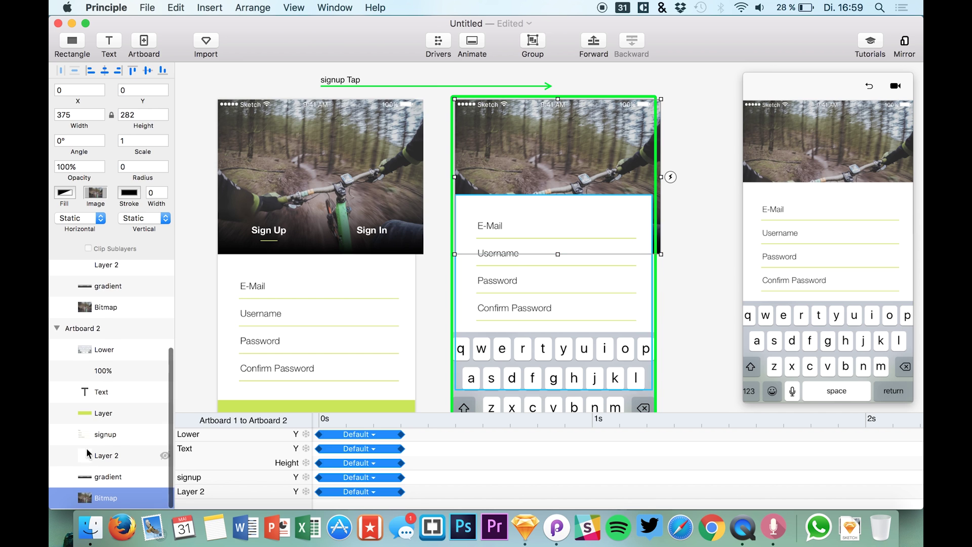
left_click(101, 480, "shift")
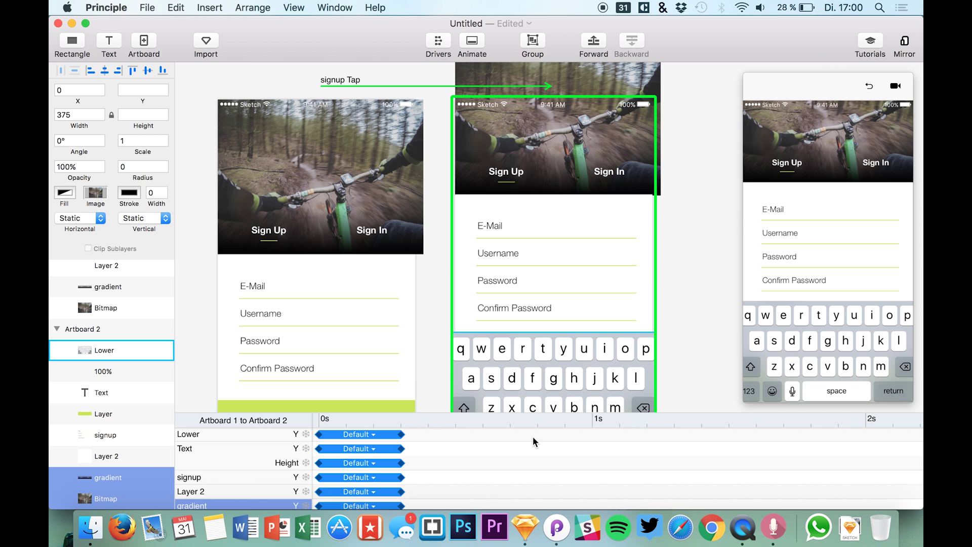
Play the form's tap animation several times in the preview, resetting the prototype between runs.
left_click(869, 86)
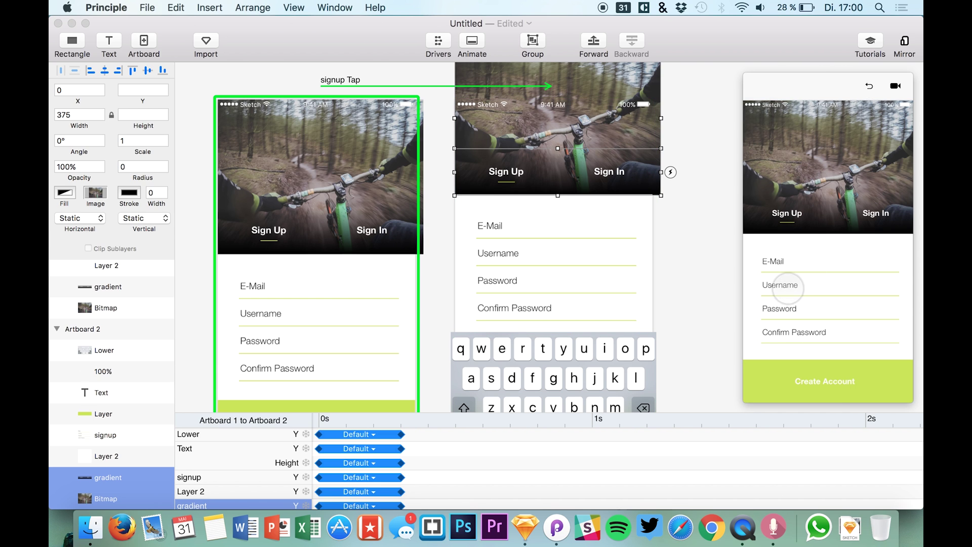
left_click(784, 299)
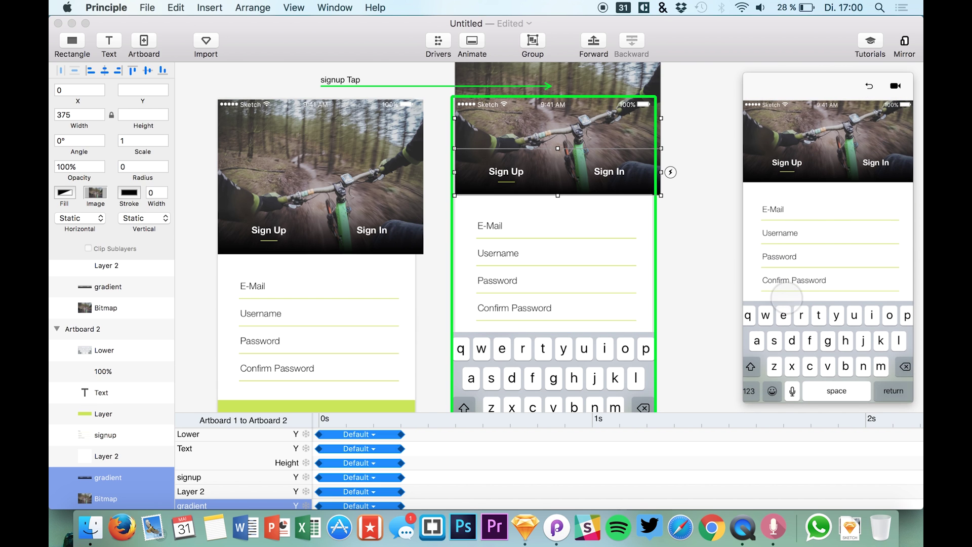
left_click(869, 86)
left_click(799, 269)
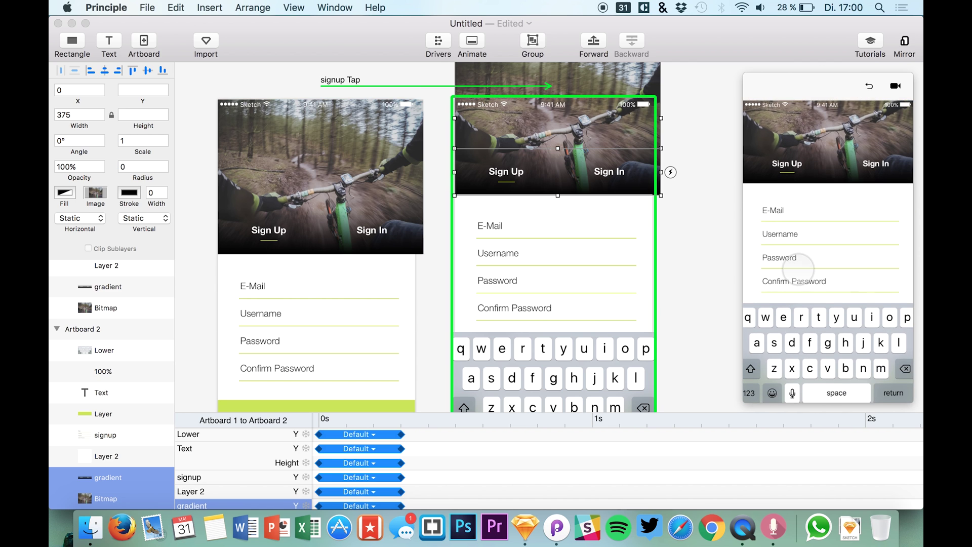
left_click(868, 87)
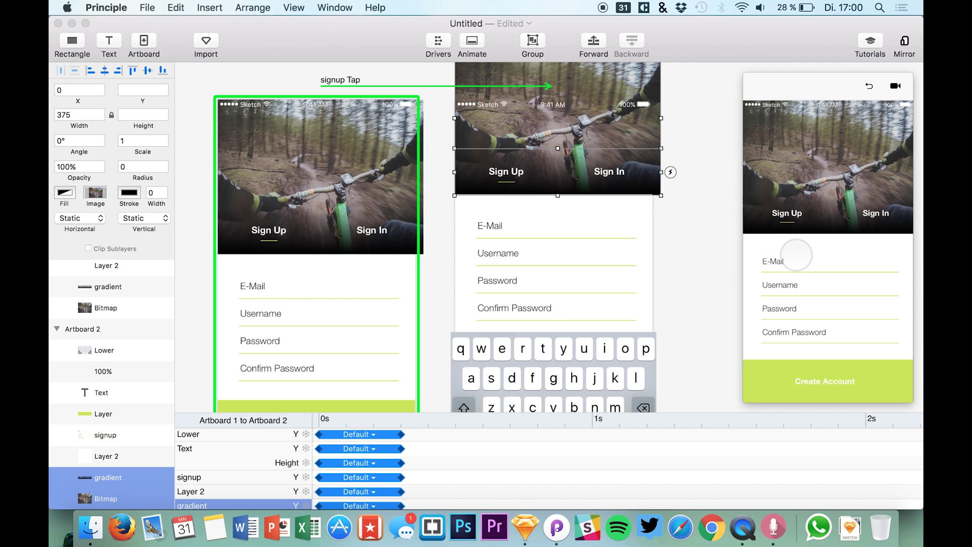
left_click(804, 270)
left_click(870, 88)
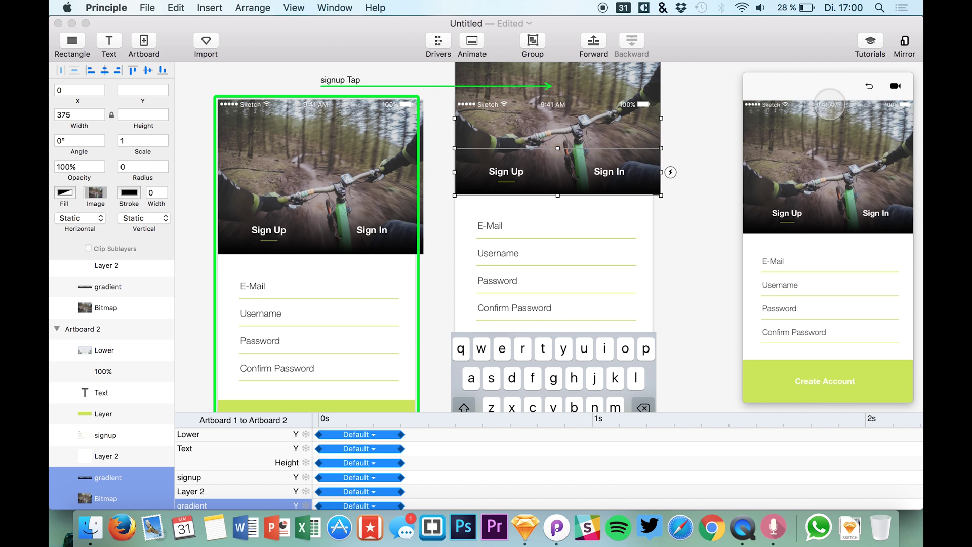
Duplicate Artboard 2 with all its layers as a third artboard.
left_click(93, 332)
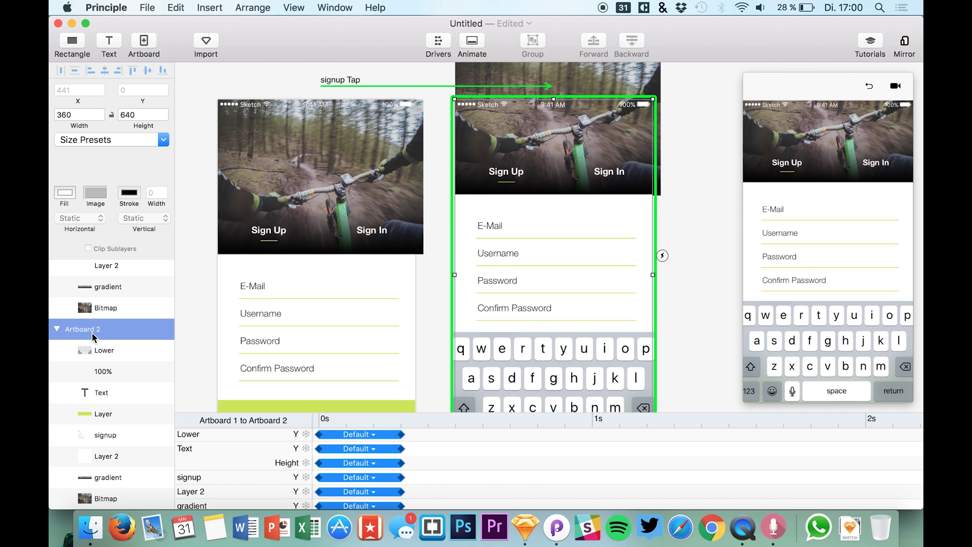
key("super+d")
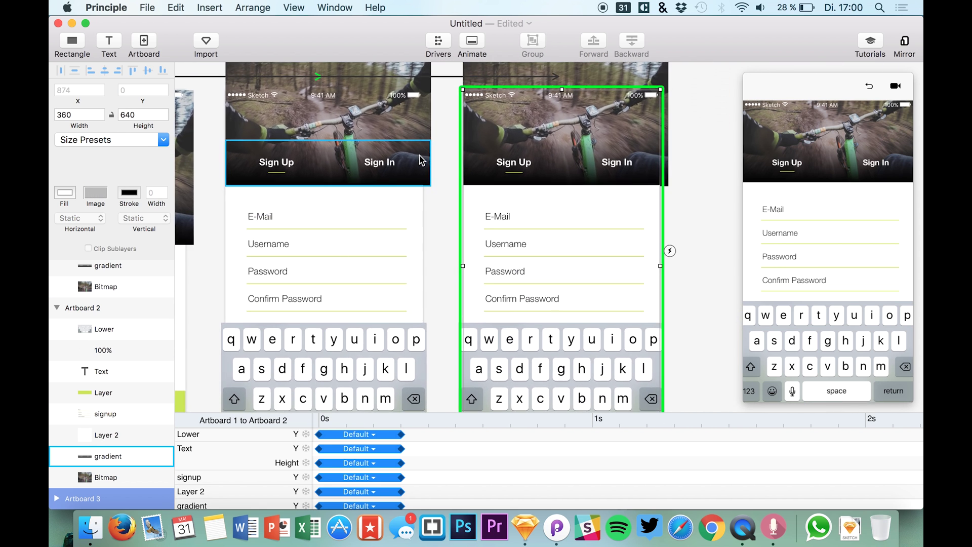
Delete the existing signup Tap transitions running from Artboard 1 to the other two artboards.
scroll(420, 160, "left", 5)
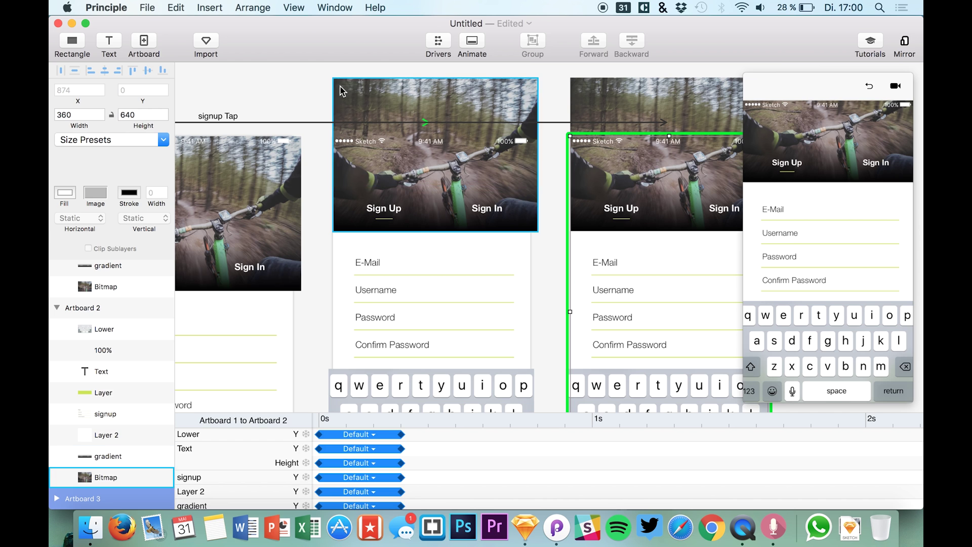
left_click(299, 124)
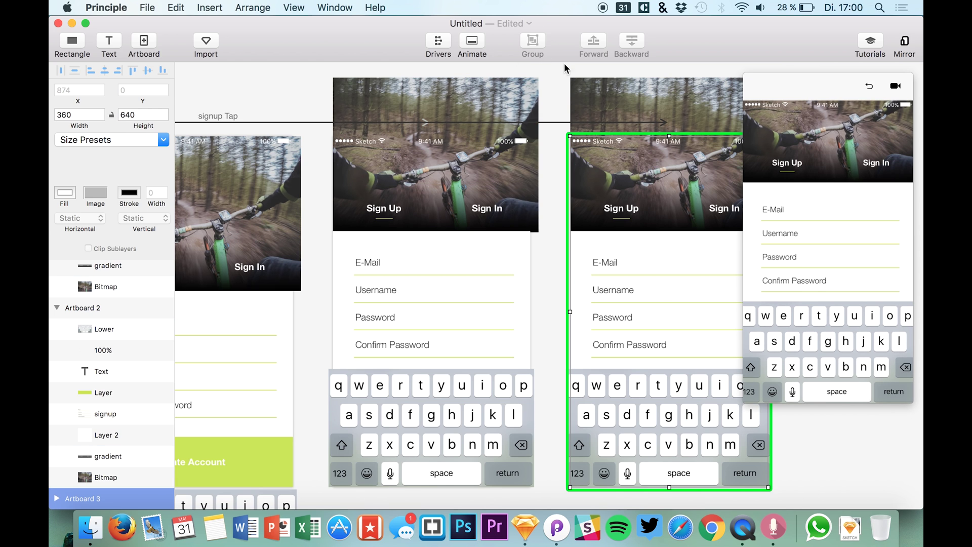
left_click(552, 120)
key("Delete")
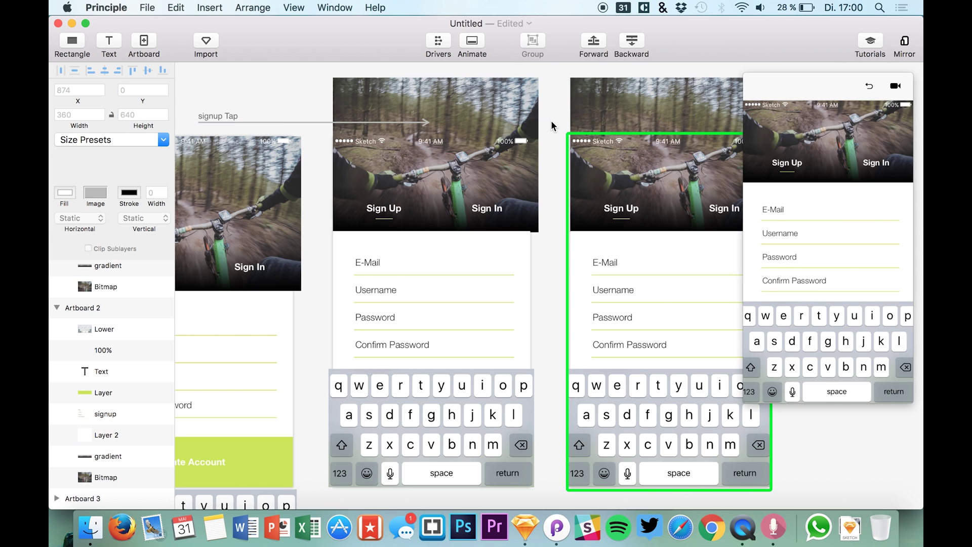
scroll(355, 127, "left", 5)
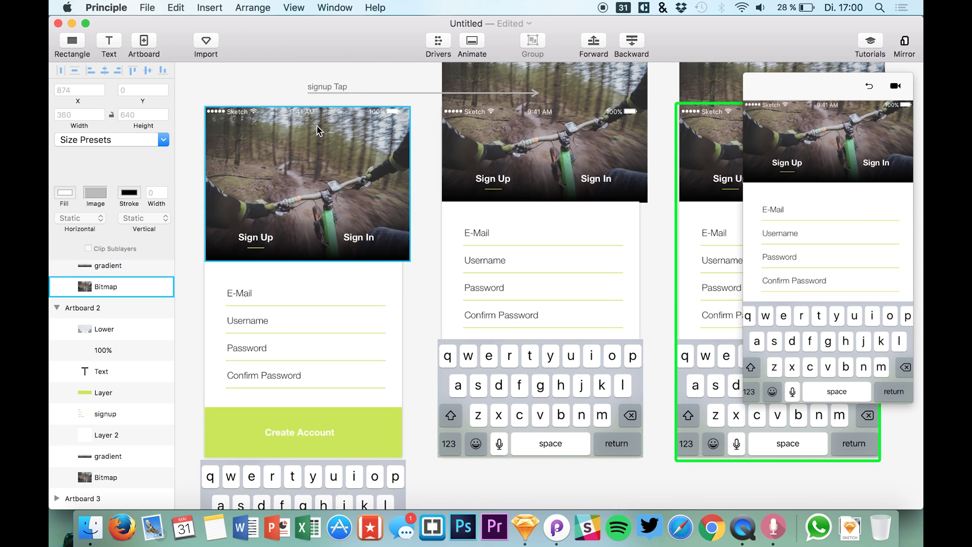
left_click(327, 89)
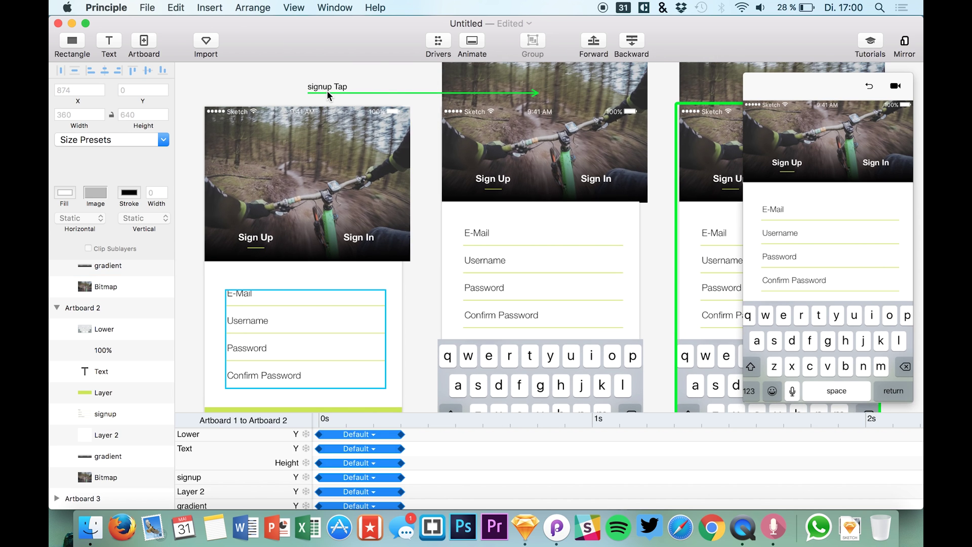
key("Delete")
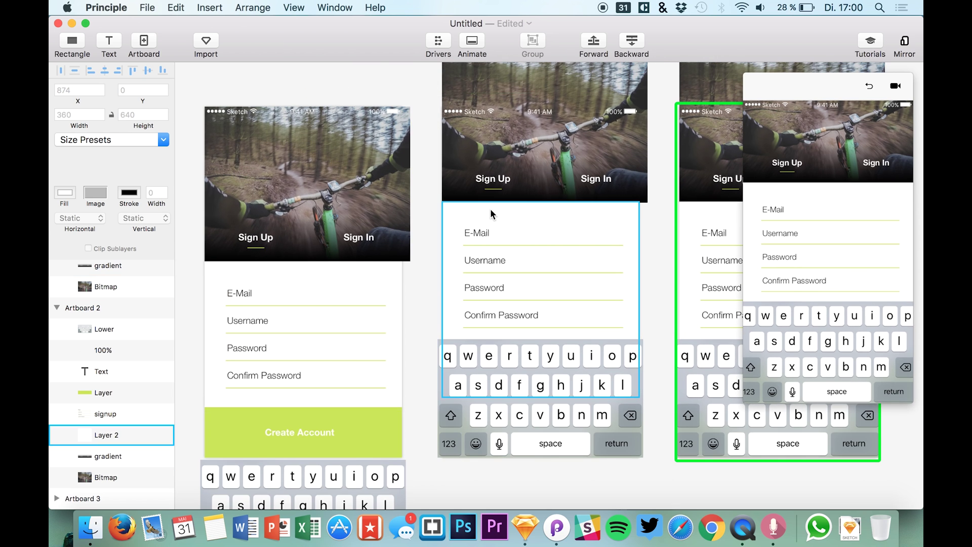
Set the header photo's Y position to 0 in Artboard 3, matching the photo in Artboard 1.
scroll(457, 223, "right", 6)
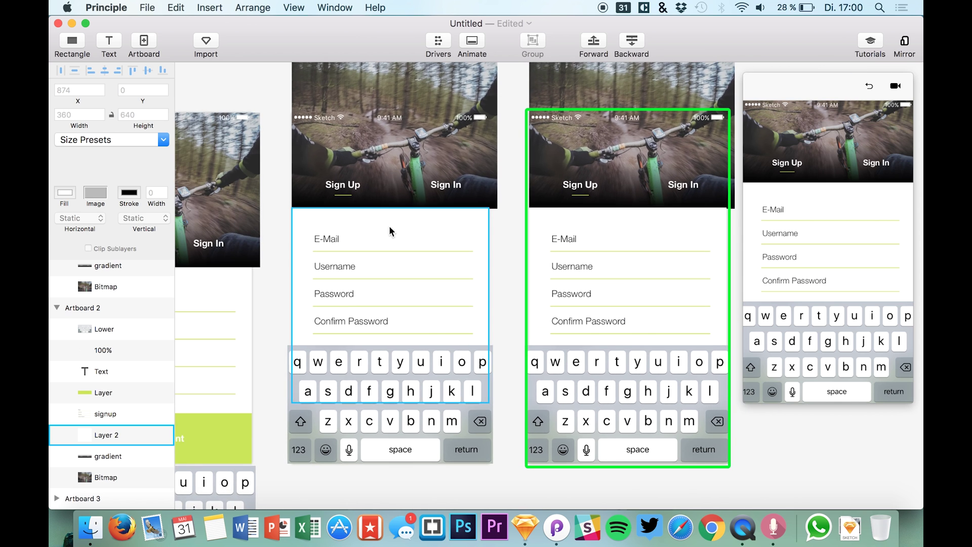
left_click(583, 189)
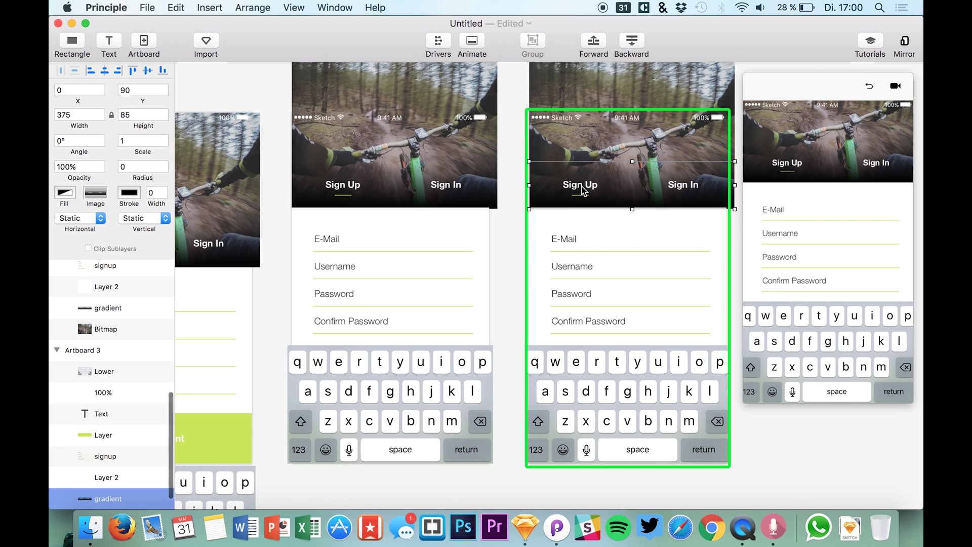
left_click(586, 141)
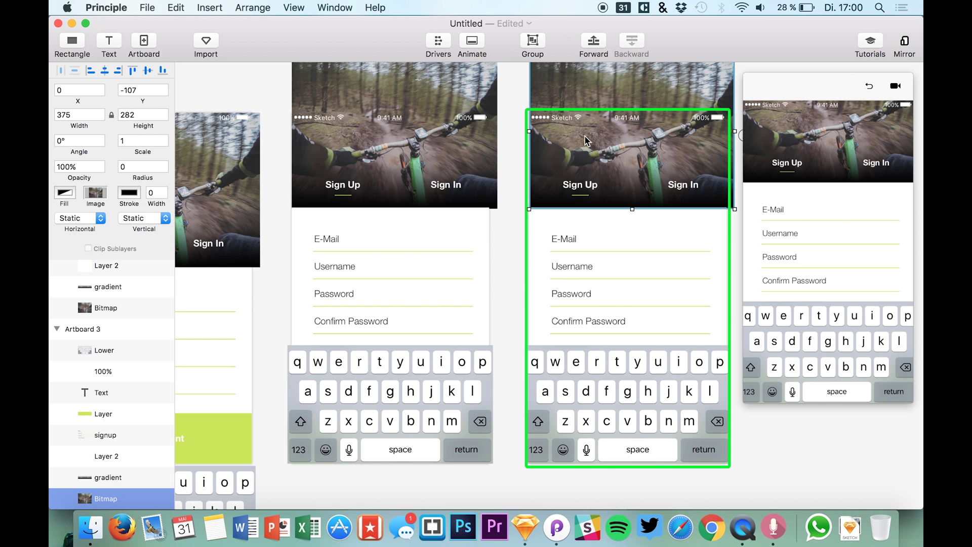
key("shift+Down")
key("shift+Down")
key("shift+Down")
key("shift+Down")
key("shift+Down")
key("shift+Down")
key("shift+Down")
key("shift+Down")
key("shift+Down")
key("shift+Down")
key("shift+Down")
key("shift+Down")
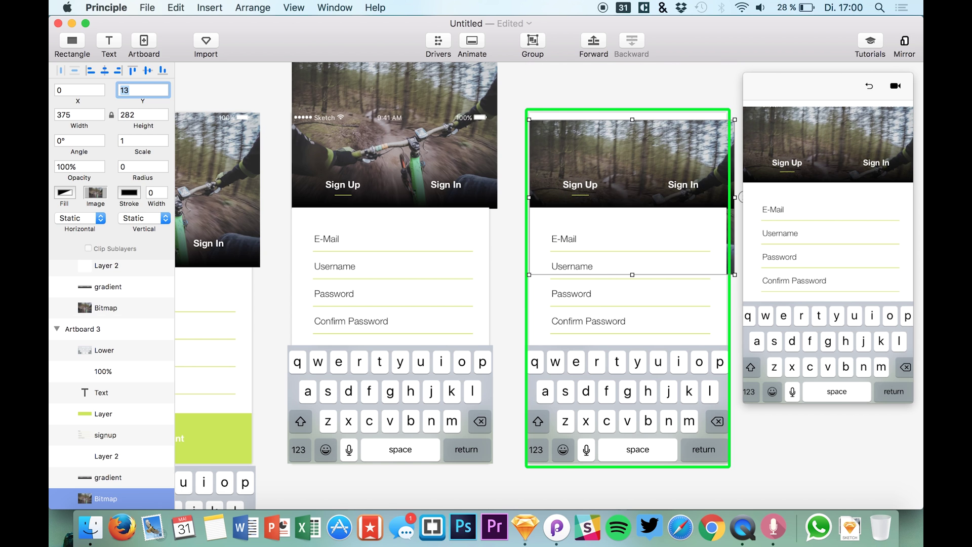
type("0")
key("Return")
left_click(209, 188)
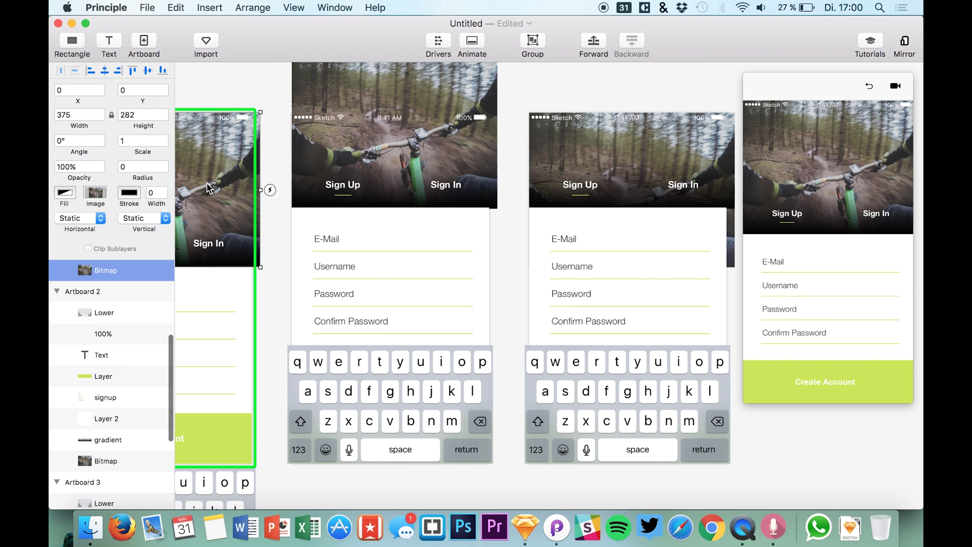
left_click(680, 178)
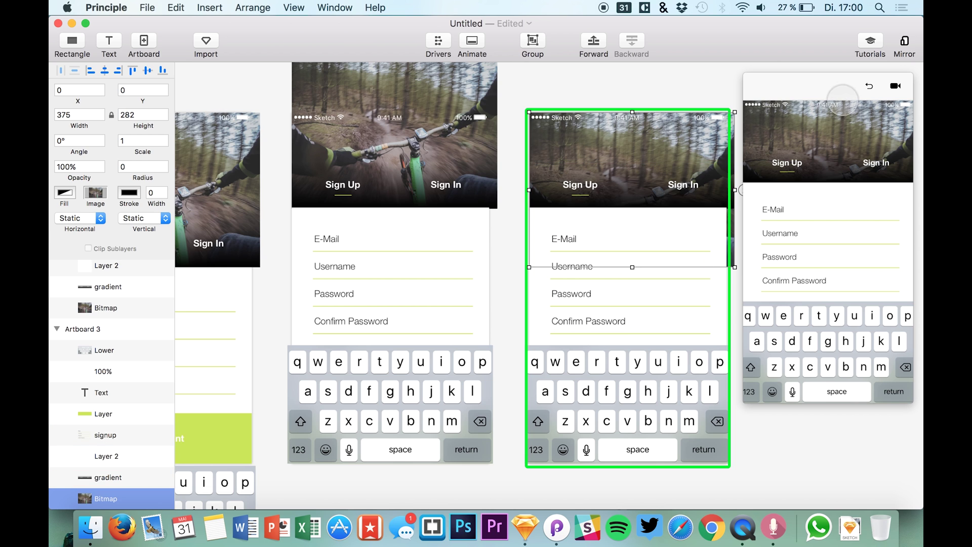
Add a Tap transition from the signup form in Artboard 1 to Artboard 3 and try it in the preview.
left_click(210, 333)
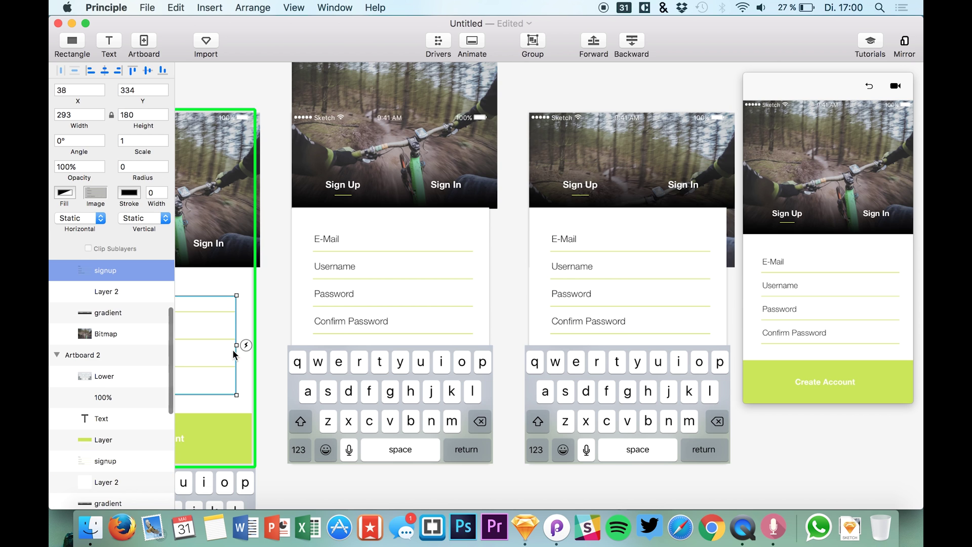
left_click(243, 346)
left_click_drag(262, 282, 626, 257)
left_click(897, 104)
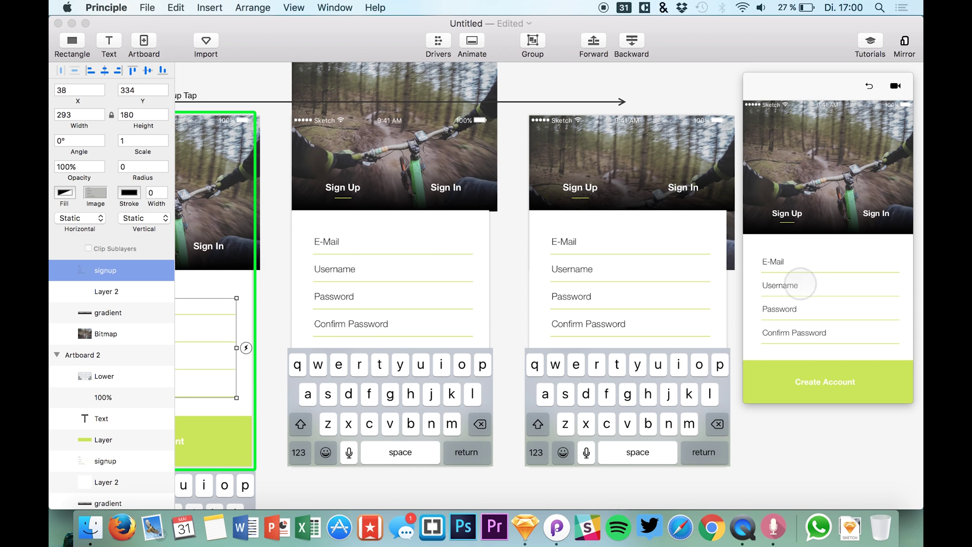
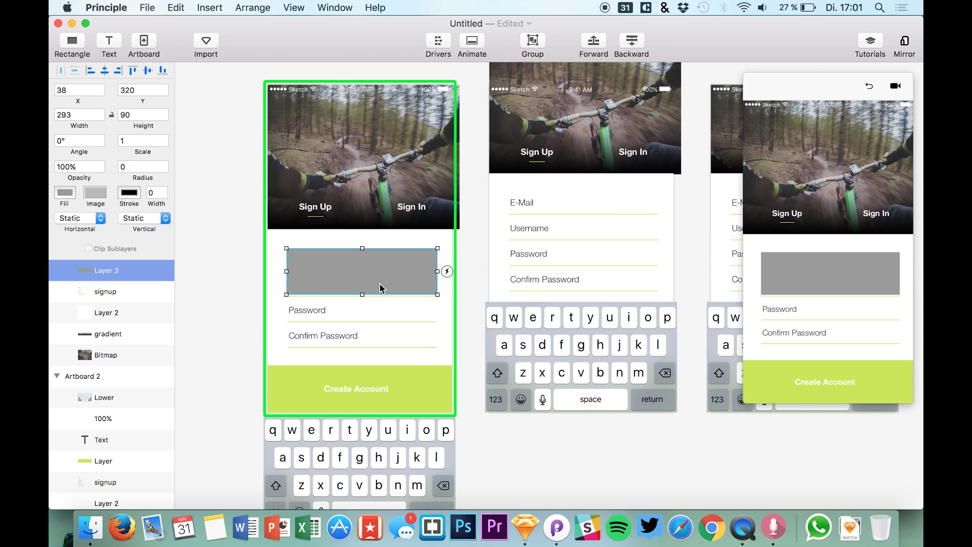
Make the rectangle over the E-Mail and Username fields nearly invisible with a white FFFFFF fill at alpha 1.
left_click(804, 253)
left_click(332, 254)
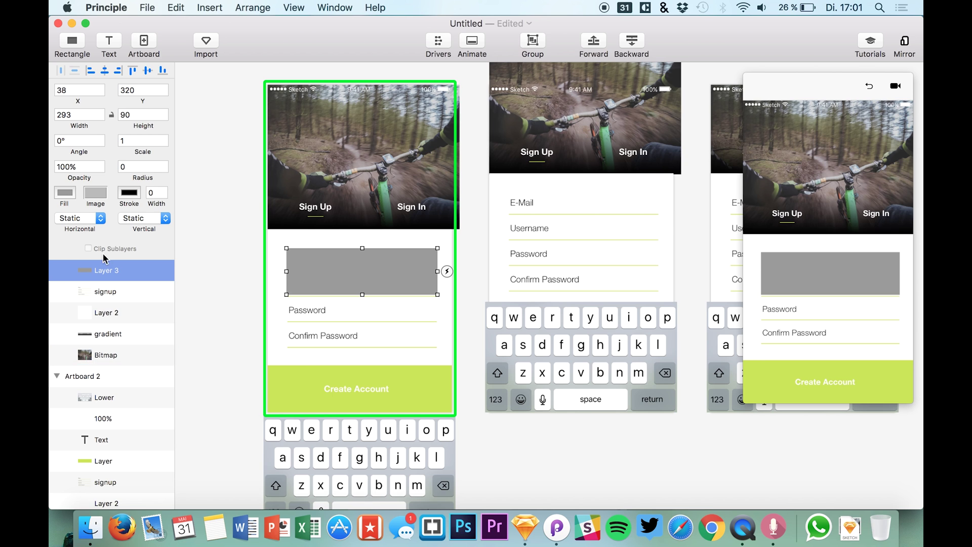
left_click(66, 189)
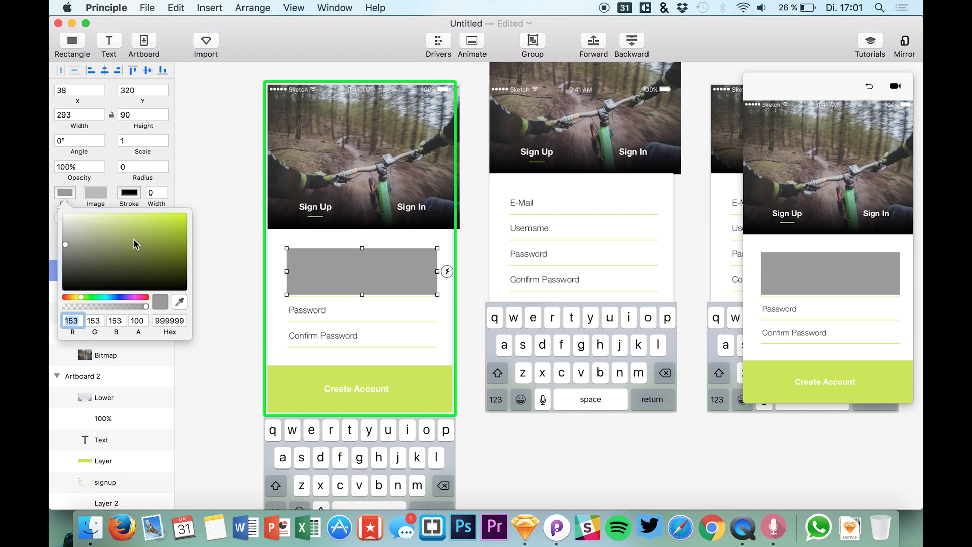
left_click_drag(133, 244, 49, 168)
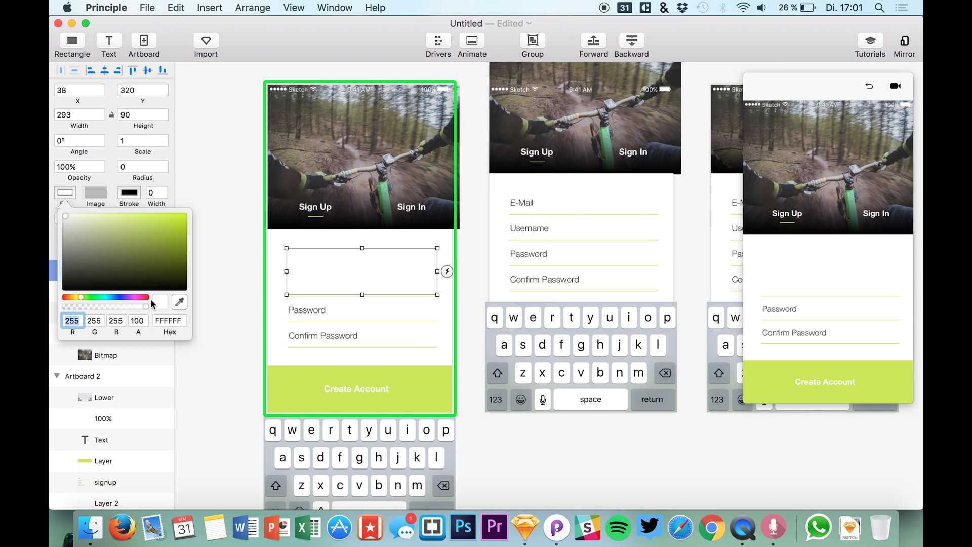
left_click_drag(143, 304, 65, 307)
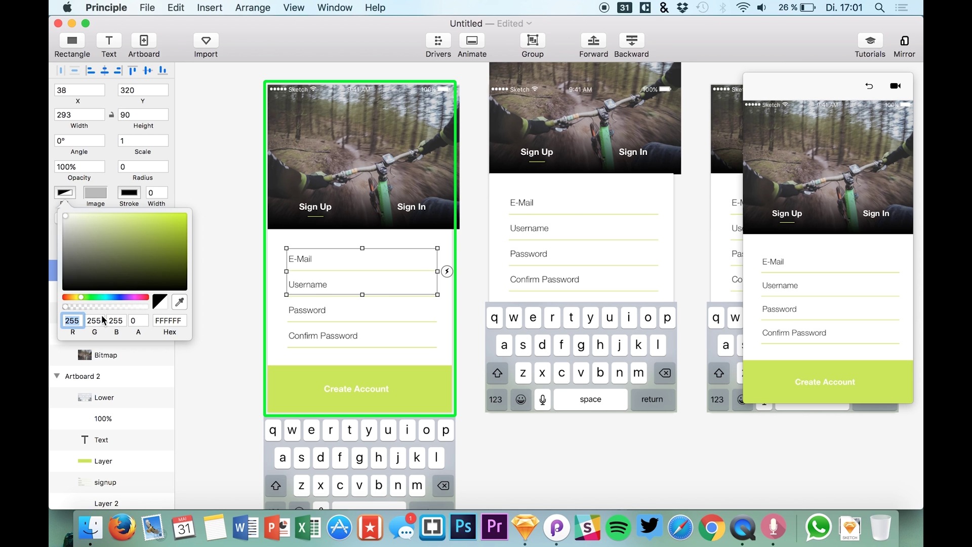
left_click(133, 321)
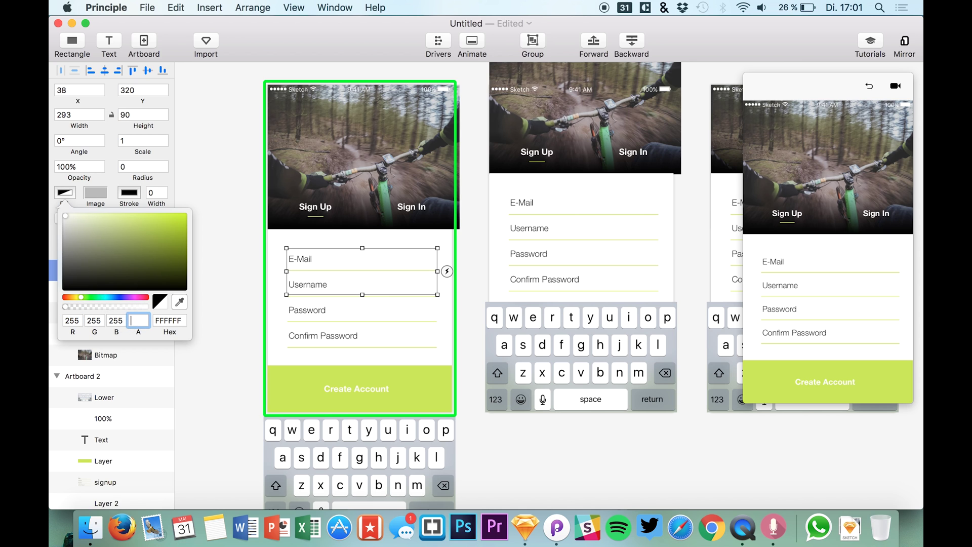
type("1")
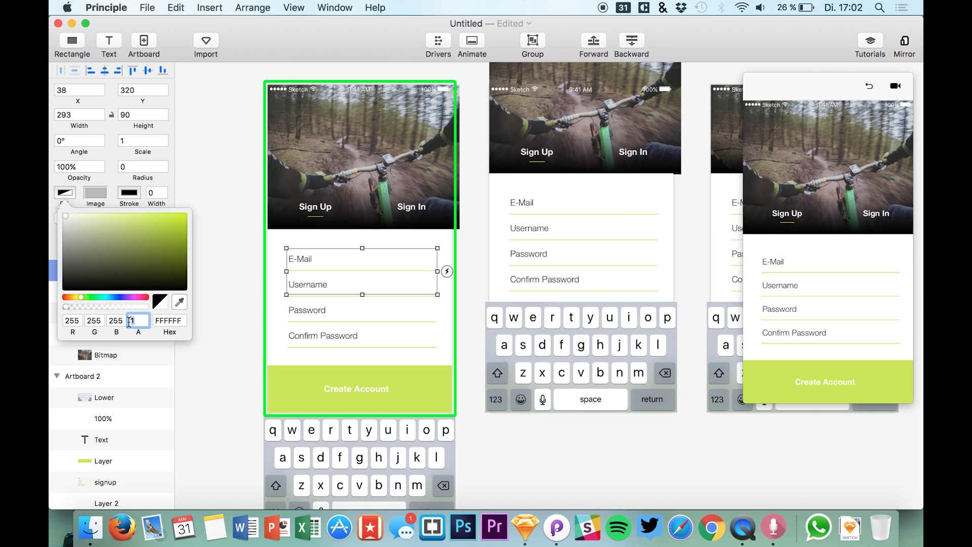
Add a Tap transition from the transparent rectangle over E-Mail and Username to Artboard 2.
left_click(447, 271)
left_click(461, 203)
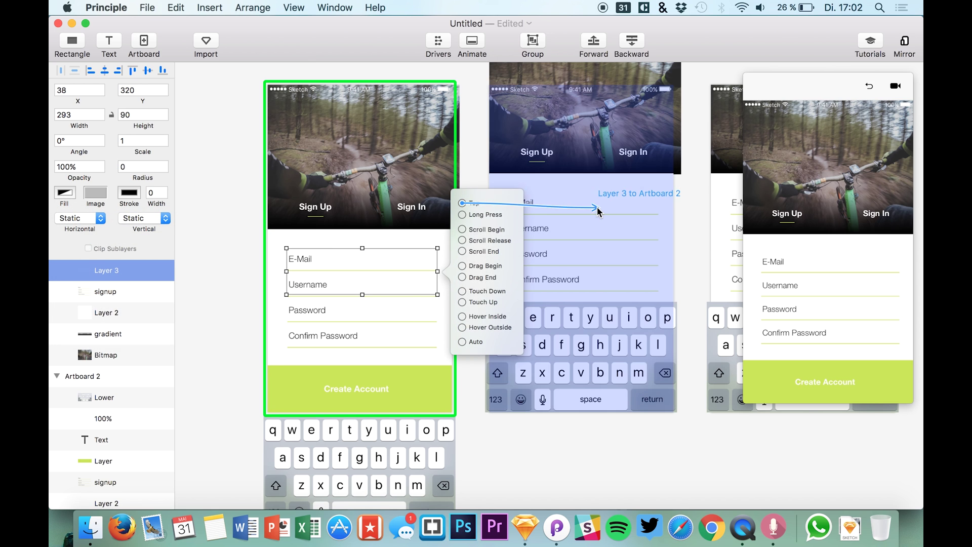
left_click(590, 207)
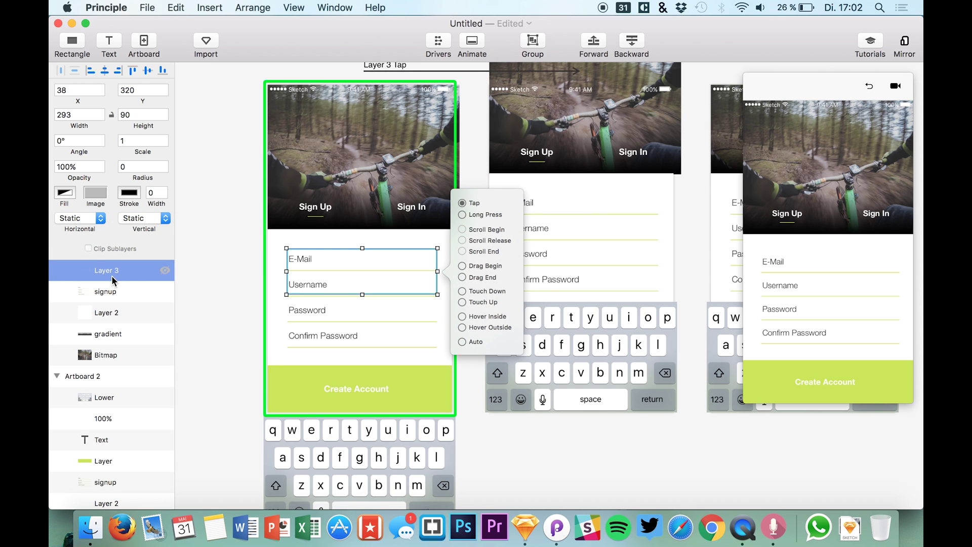
Duplicate the transparent rectangle and move the copy down to Y 424, covering the Password and Confirm Password fields.
key("super+d")
key("shift+Down")
key("shift+Down")
key("shift+Down")
left_click_drag(308, 310, 336, 324)
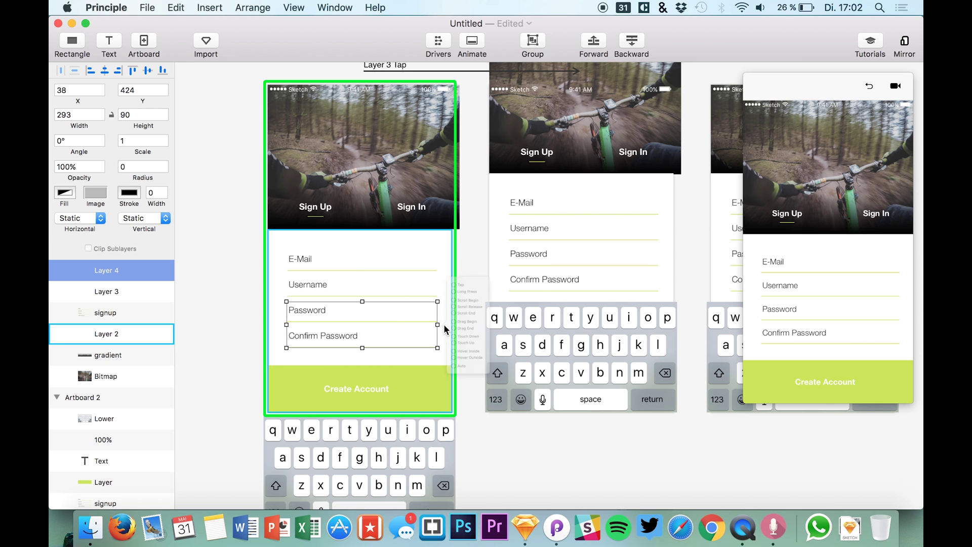
Add a Tap transition from the rectangle over the password fields to Artboard 3, and test the upper fields in the preview.
left_click(447, 324)
left_click_drag(463, 257, 718, 196)
left_click(764, 281)
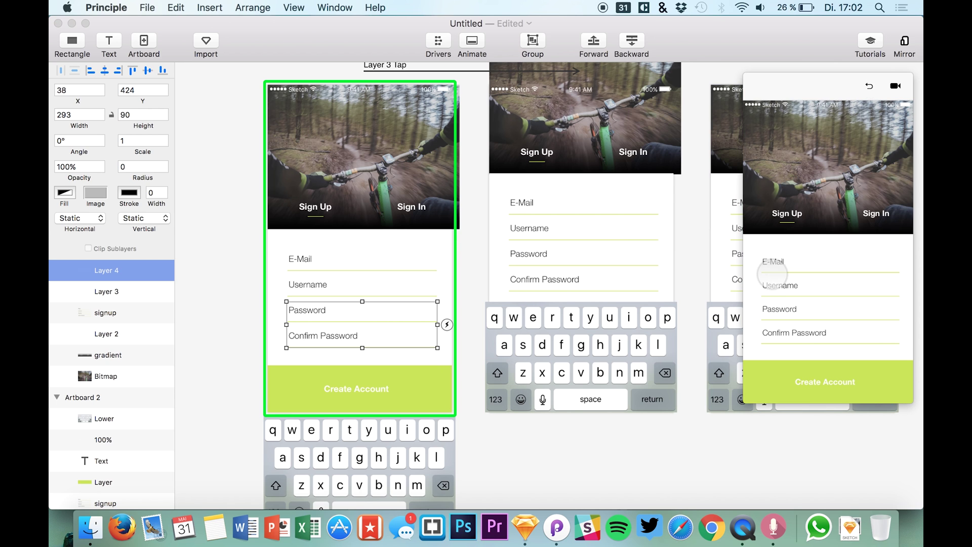
left_click(870, 89)
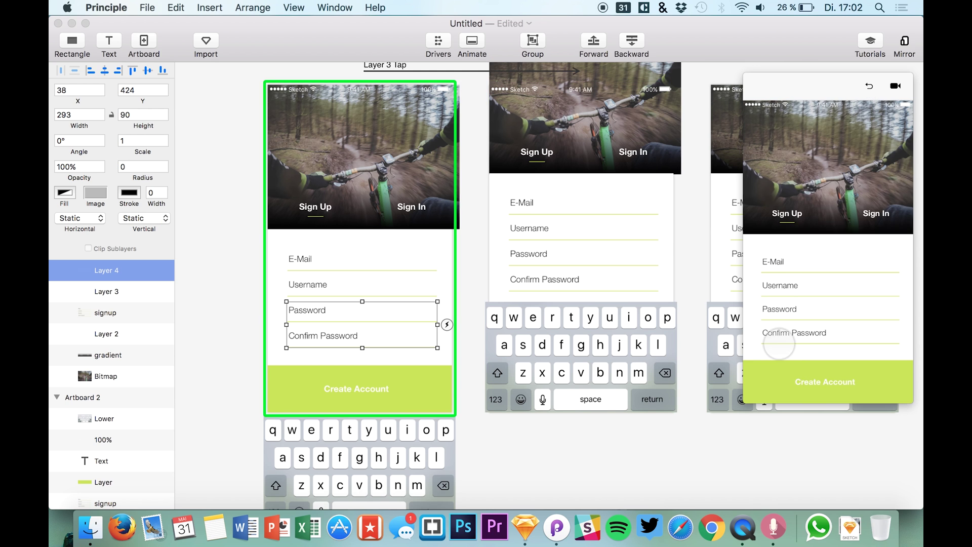
Set the width of the keyboard below the first artboard to 365 and place it at X 0.
left_click(874, 87)
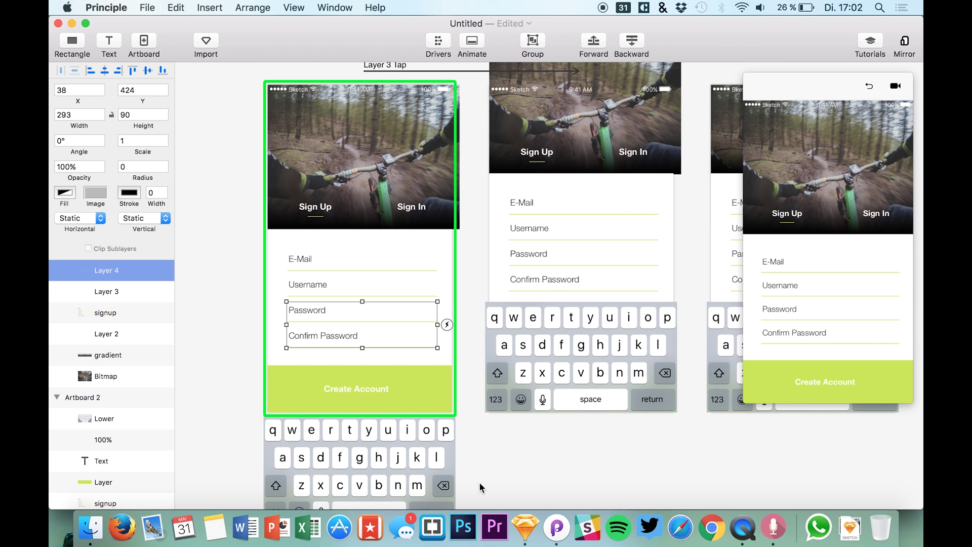
scroll(482, 487, "down", 5)
scroll(482, 487, "right", 4)
left_click(681, 256)
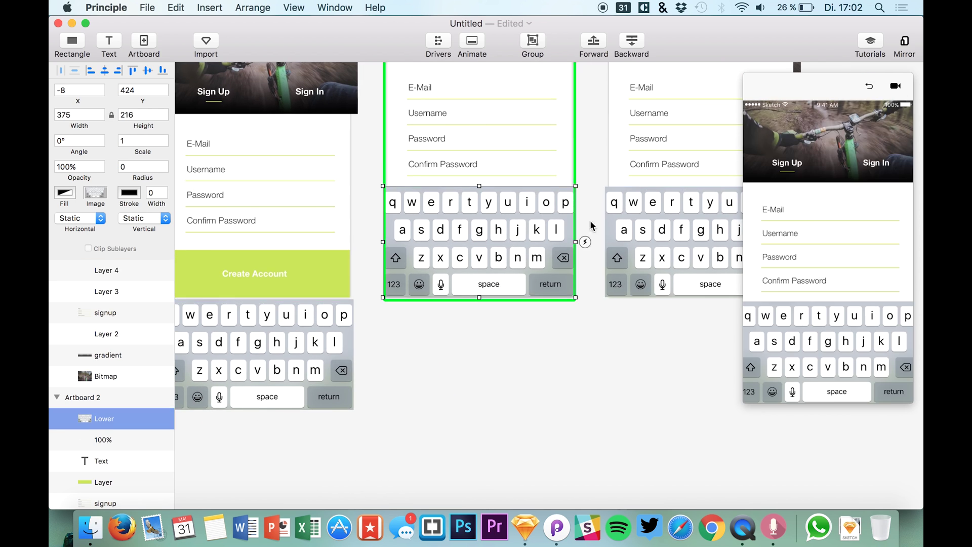
left_click(471, 233, "shift")
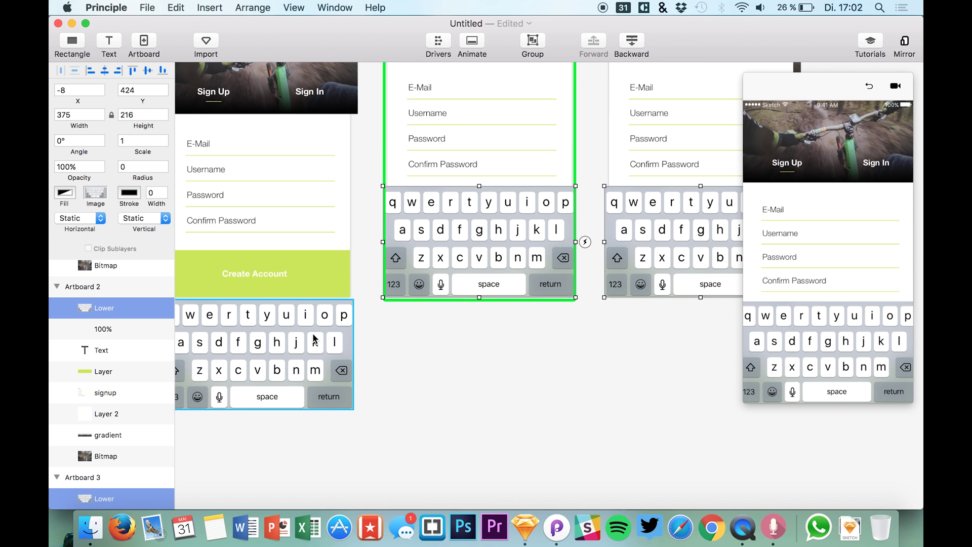
left_click(324, 321, "shift")
scroll(315, 342, "left", 4)
left_click_drag(312, 342, 314, 340)
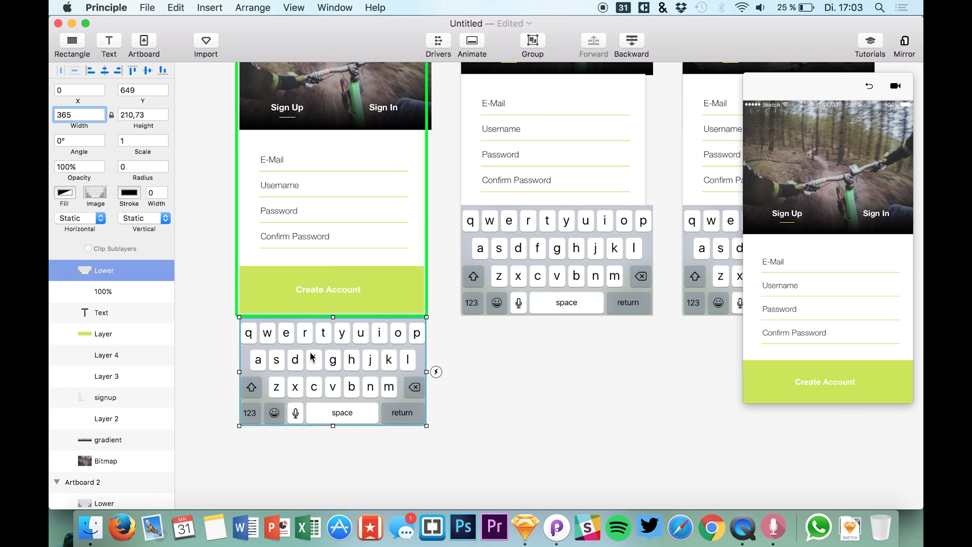
Move the first artboard's keyboard up to Y 644, right beneath the artboard's lower edge.
scroll(311, 357, "up", 5)
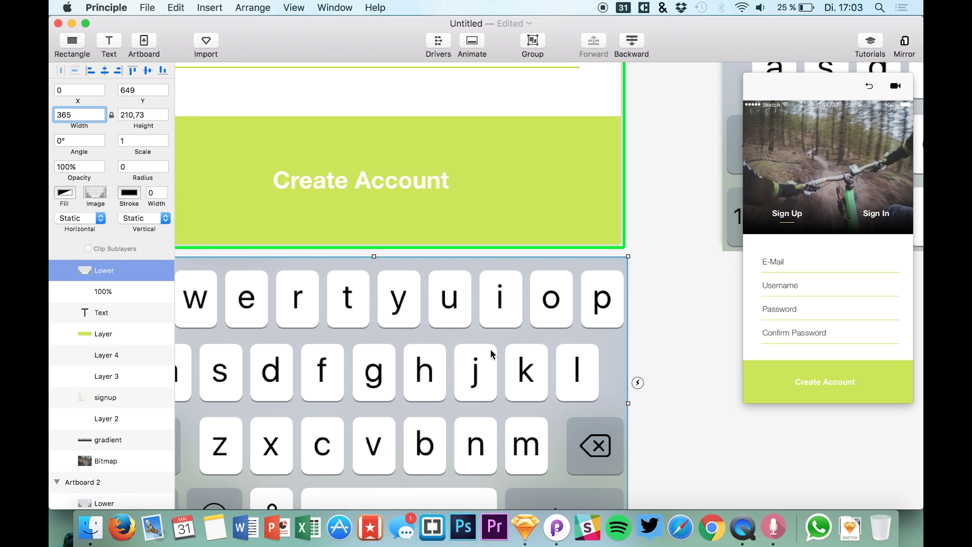
scroll(437, 329, "left", 6)
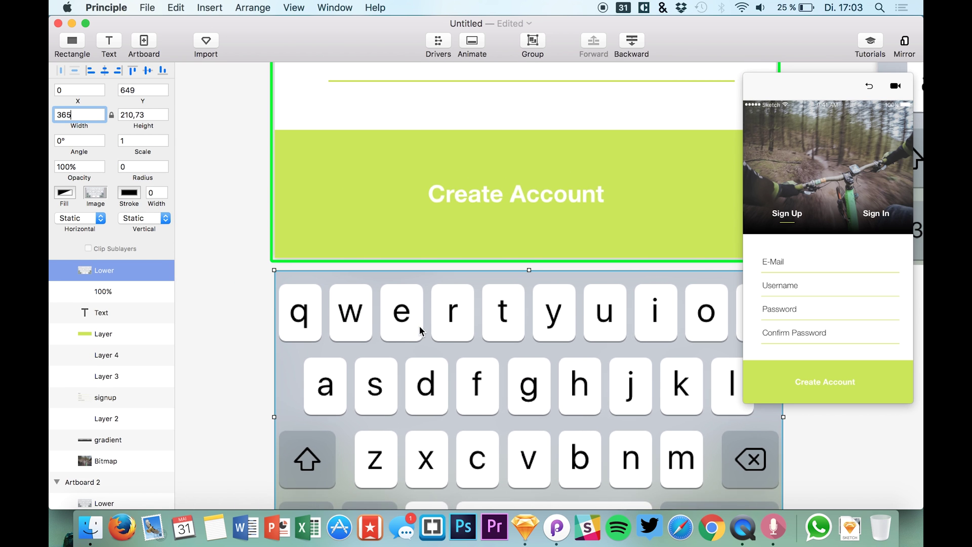
left_click_drag(420, 331, 420, 324)
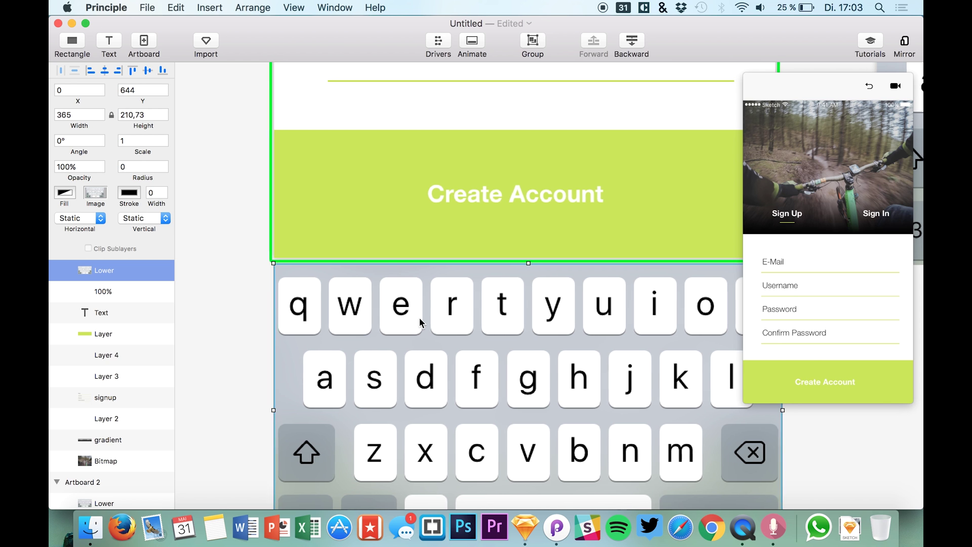
Check artboard 2_1 in Sketch, return to Principle, and resize the first artboard's keyboard to 360 by 208.
scroll(419, 320, "right", 5)
scroll(604, 359, "down", 5)
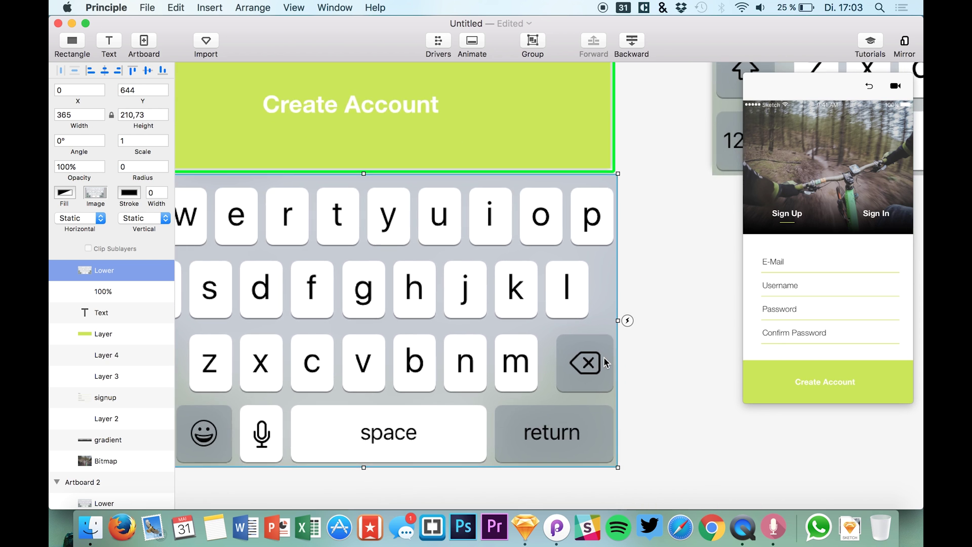
left_click(525, 527)
left_click(102, 91)
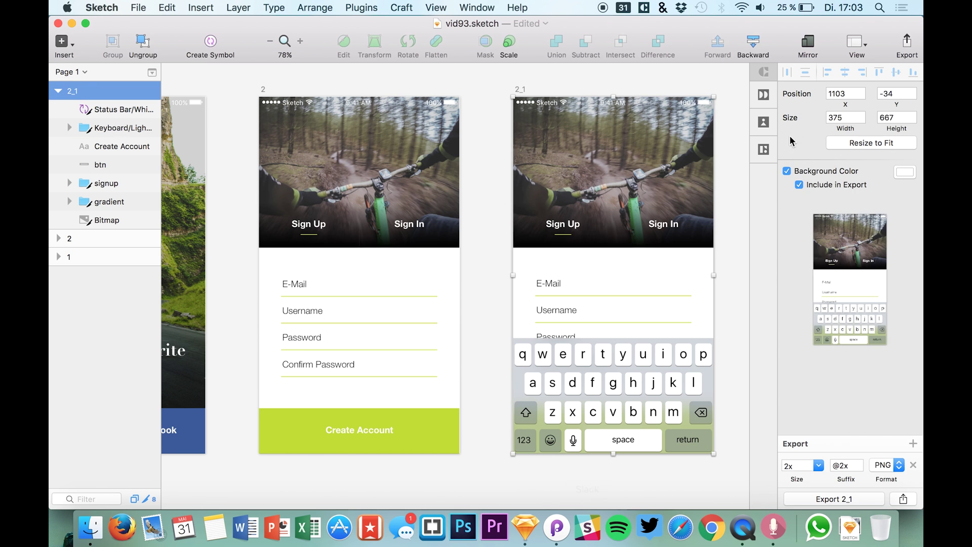
left_click(557, 526)
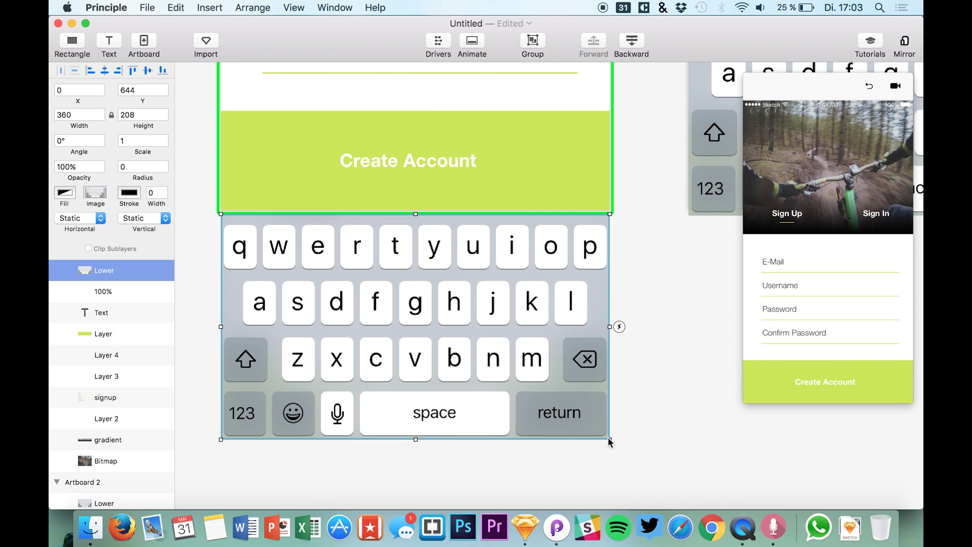
Set the keyboard in Artboard 2 to a width of 360 and align it with the artboard's left edge.
scroll(562, 333, "down", 5)
scroll(562, 333, "right", 2)
left_click(559, 319)
left_click_drag(580, 205, 558, 206)
left_click(80, 115)
type("360")
Set the keyboard in Artboard 3 to a width of 360 and place it at X 0, Y 432,64.
scroll(543, 248, "right", 5)
left_click(543, 248)
left_click(51, 112)
type("360")
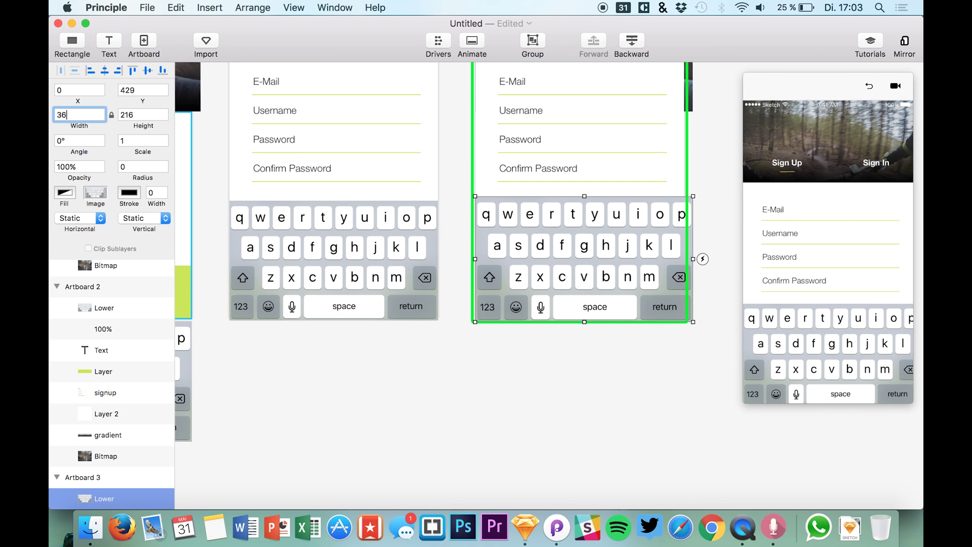
key("Return")
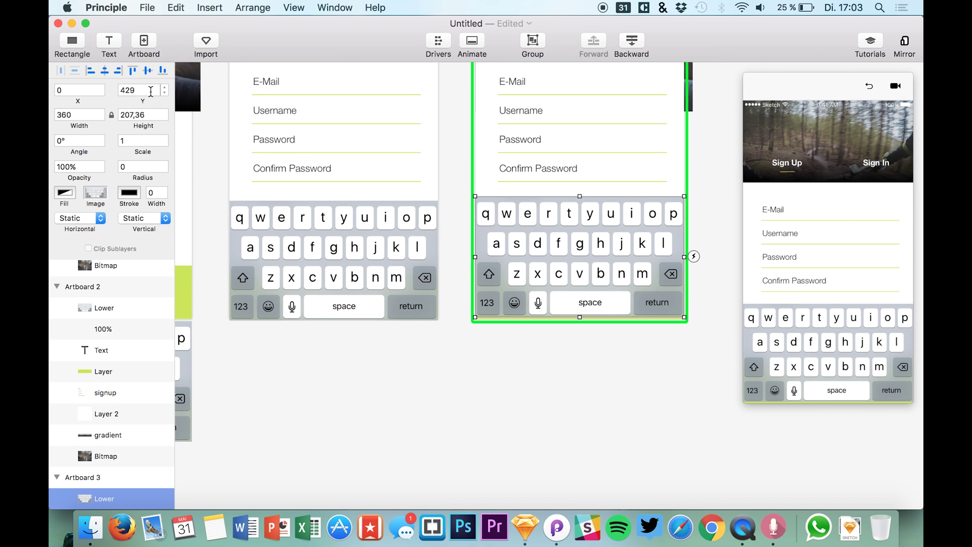
left_click(456, 365)
scroll(513, 434, "down", 3)
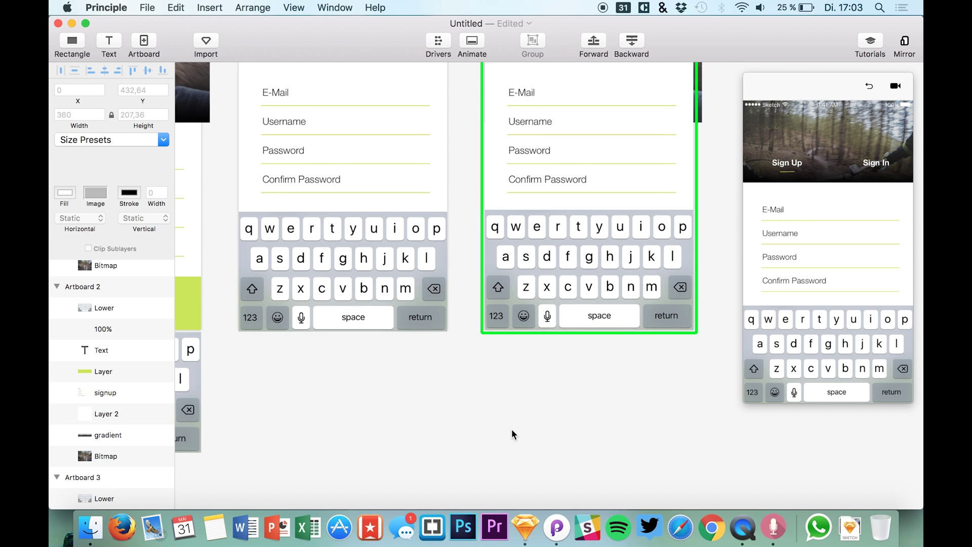
Rewind the preview, select the transparent rectangle over E-Mail and Username, and test tapping the upper fields.
scroll(511, 433, "down", 5)
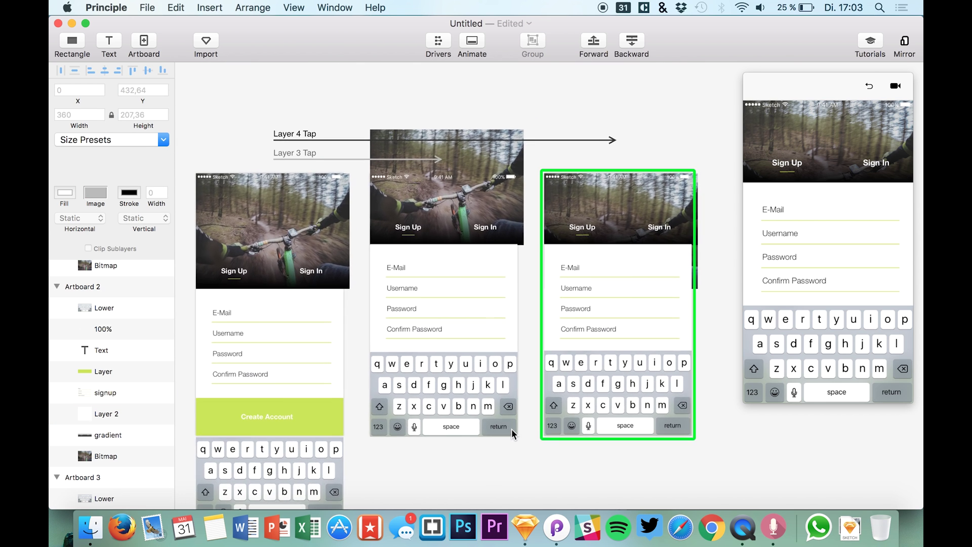
left_click(869, 86)
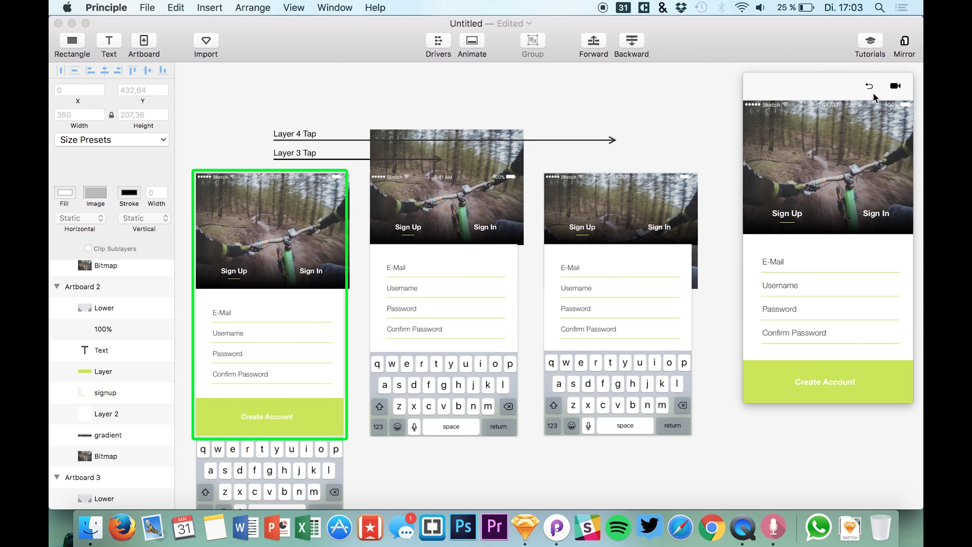
left_click(416, 289)
left_click(275, 323)
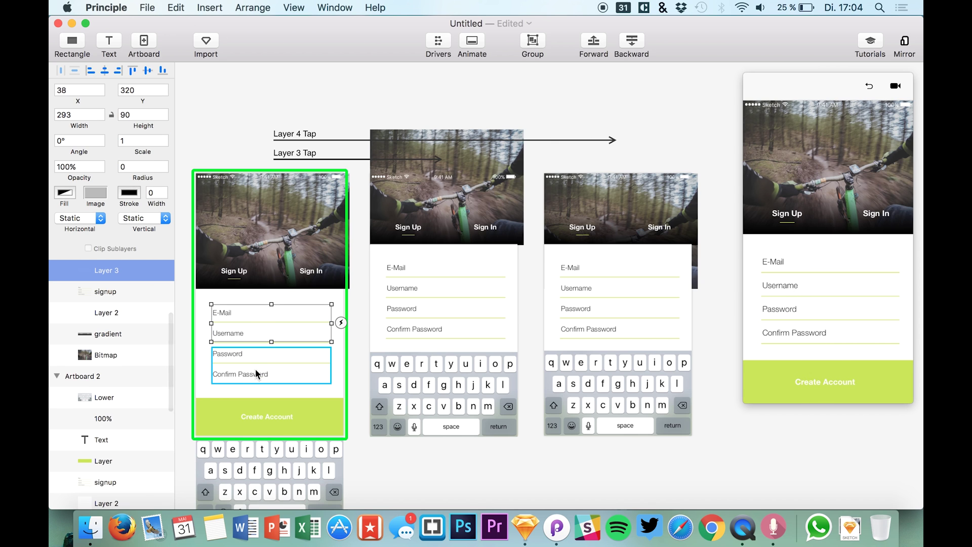
left_click(899, 132)
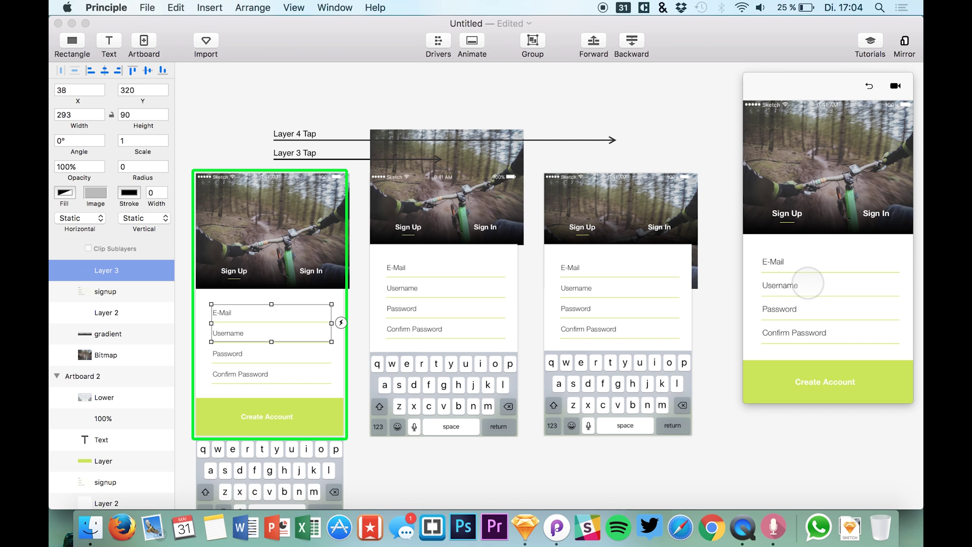
left_click(485, 277)
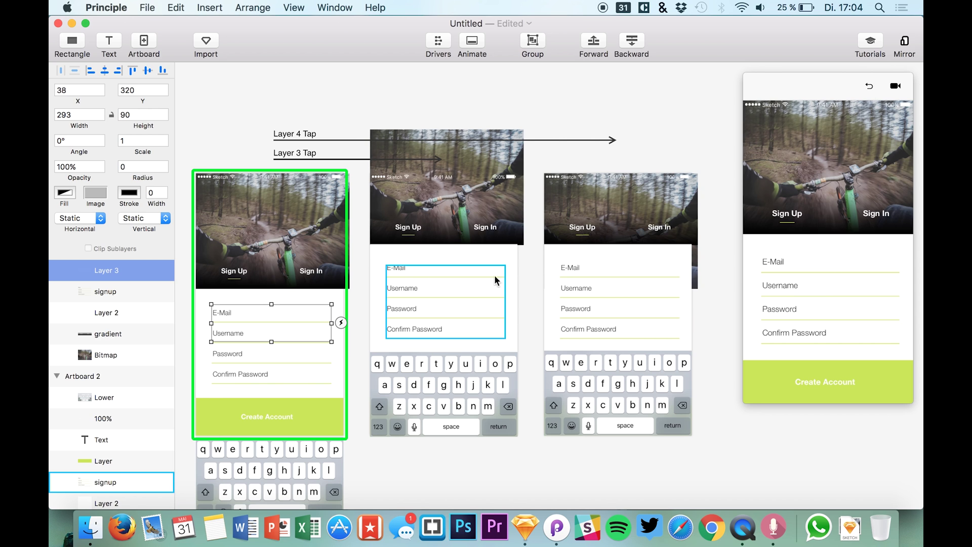
left_click(793, 272)
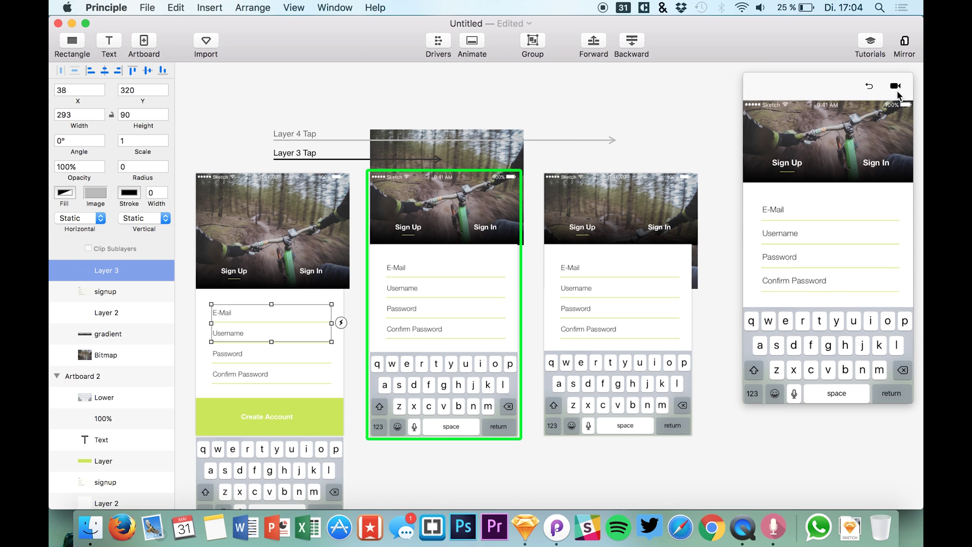
Repeatedly rewind the preview and tap the password and the upper fields to compare the two header animations.
left_click(869, 87)
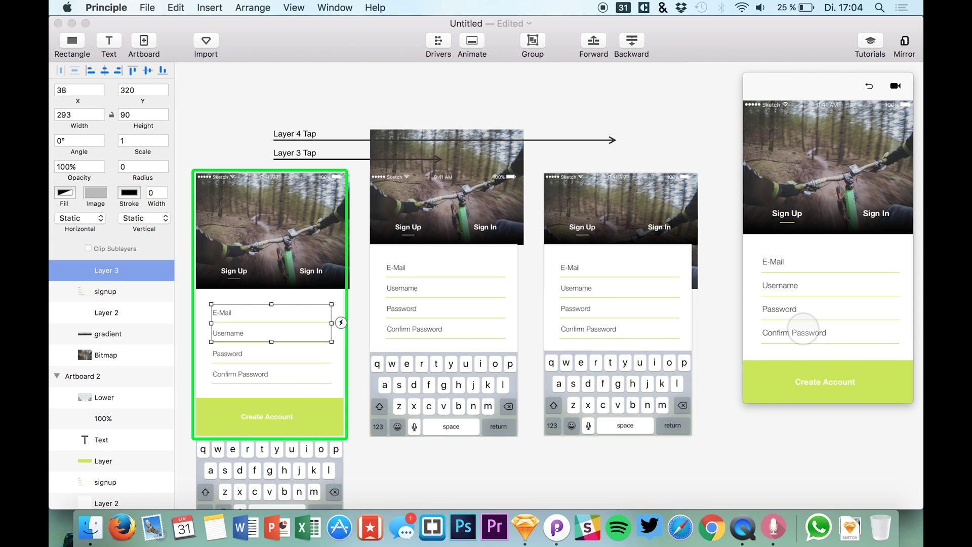
left_click(803, 328)
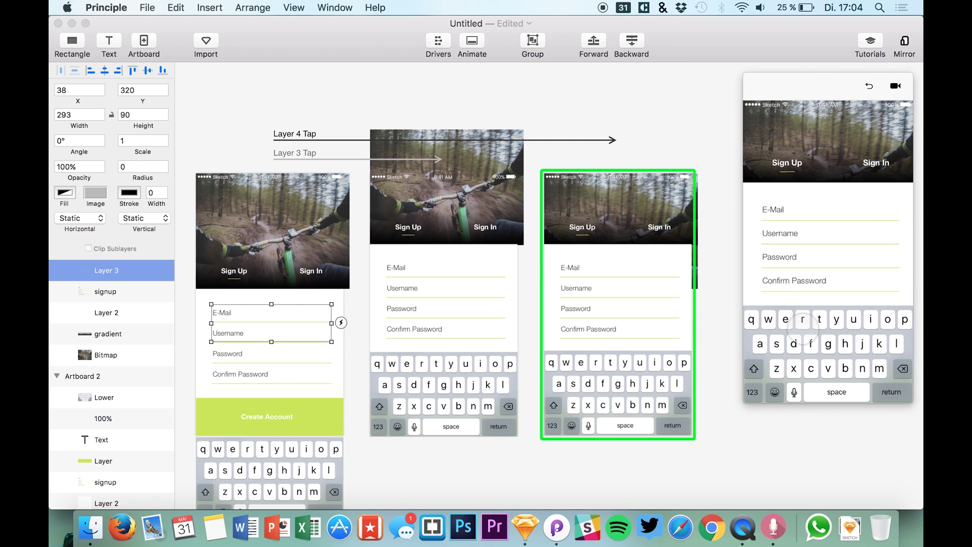
left_click(869, 88)
left_click(785, 254)
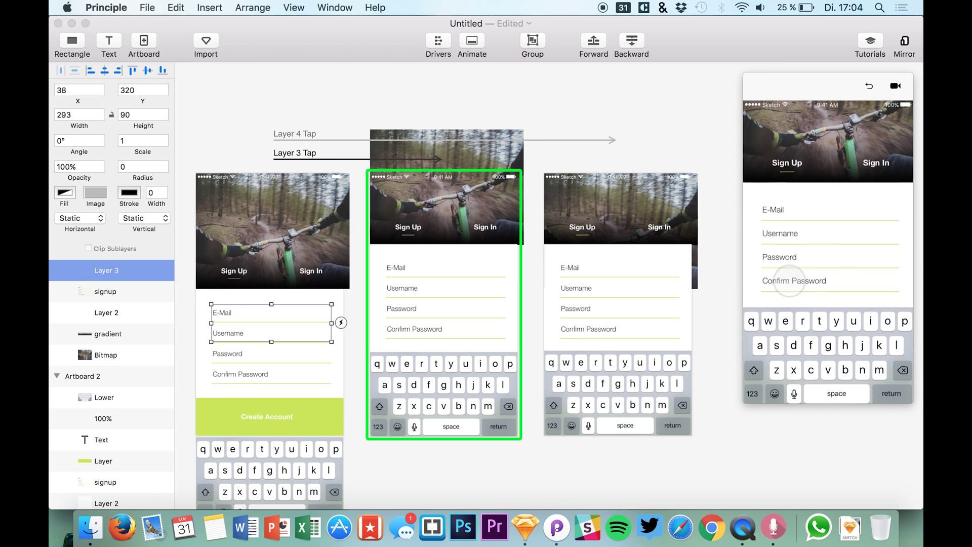
left_click(868, 86)
left_click(791, 333)
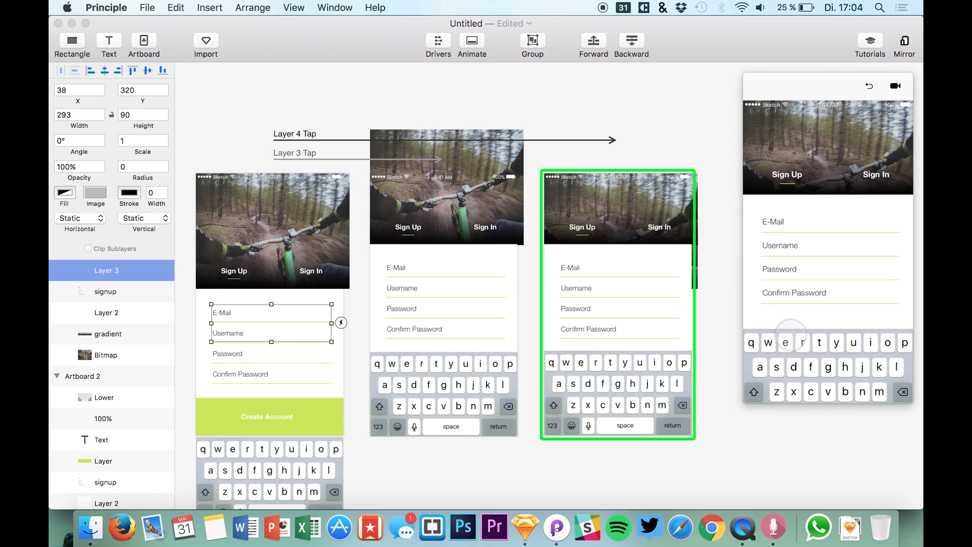
left_click(869, 87)
left_click(794, 260)
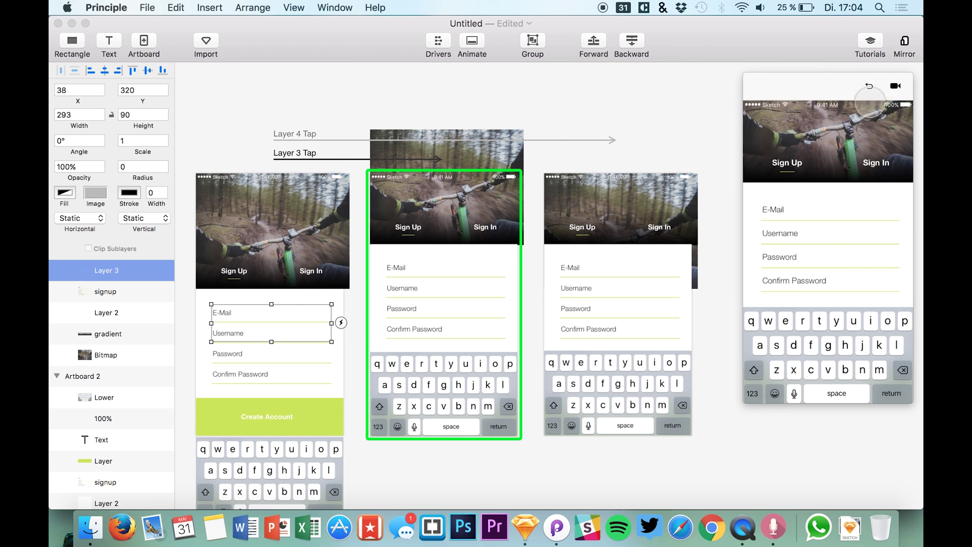
left_click(869, 88)
left_click(784, 269)
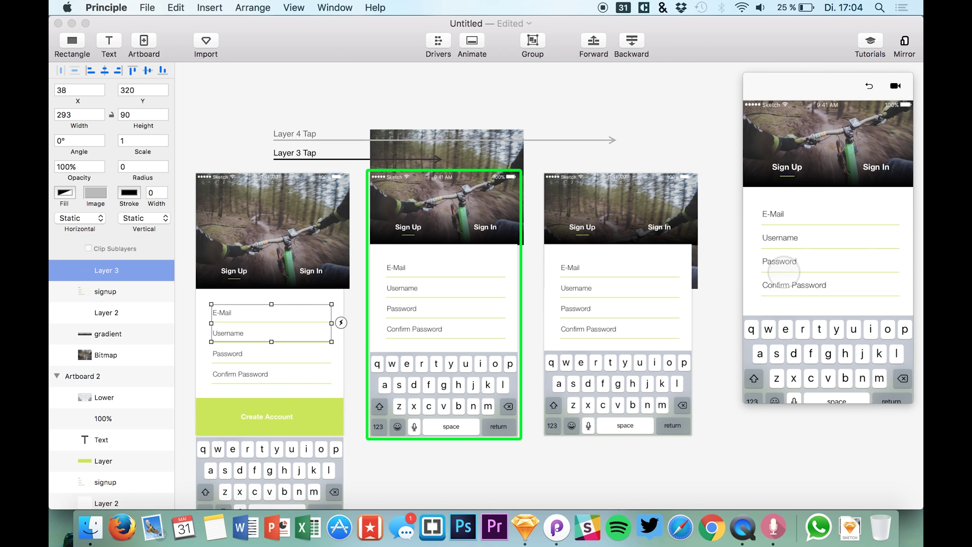
left_click(869, 87)
left_click(787, 312)
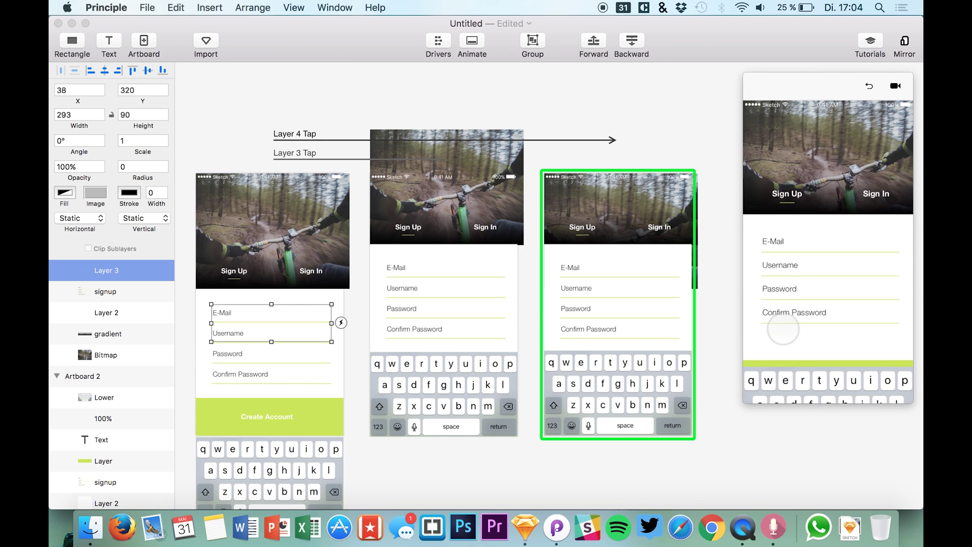
left_click(869, 86)
left_click(790, 260)
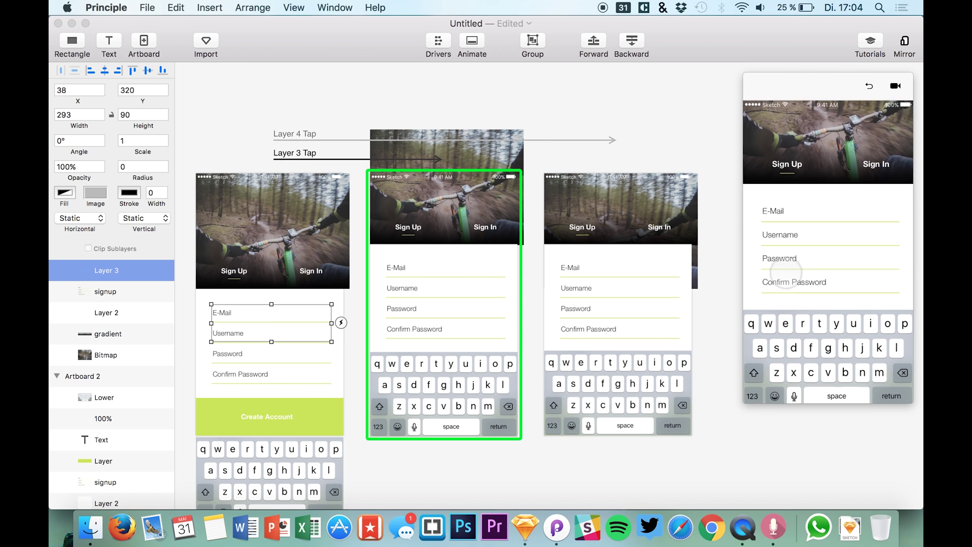
left_click(869, 86)
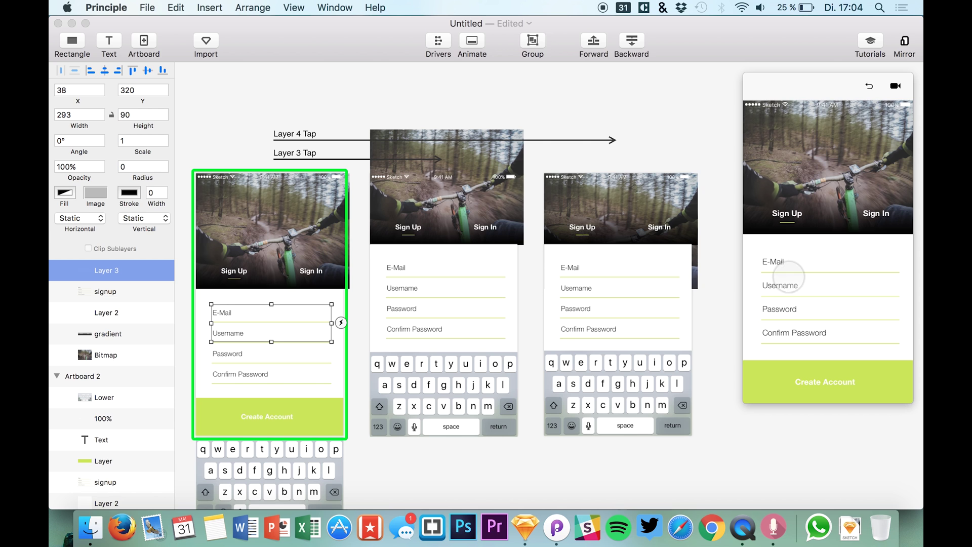
left_click(788, 275)
left_click(869, 86)
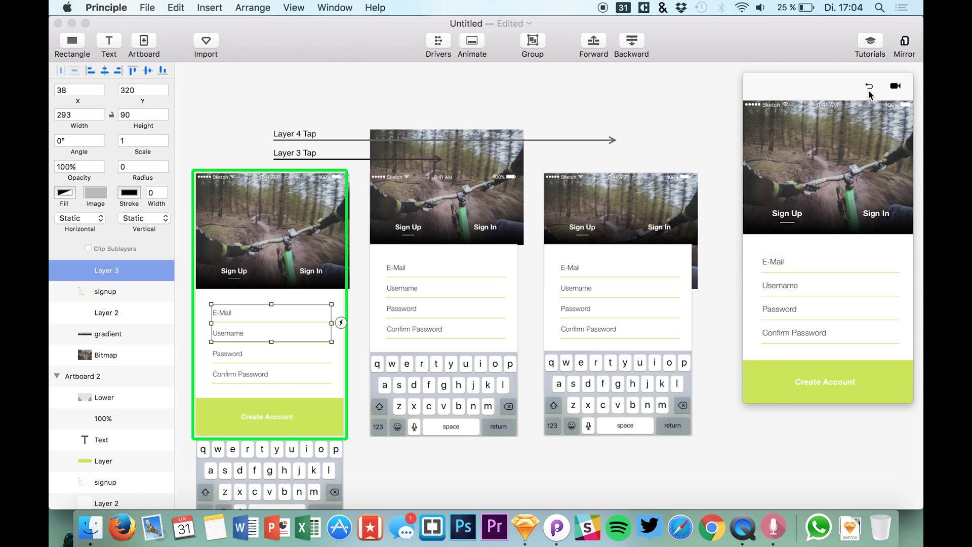
left_click(788, 318)
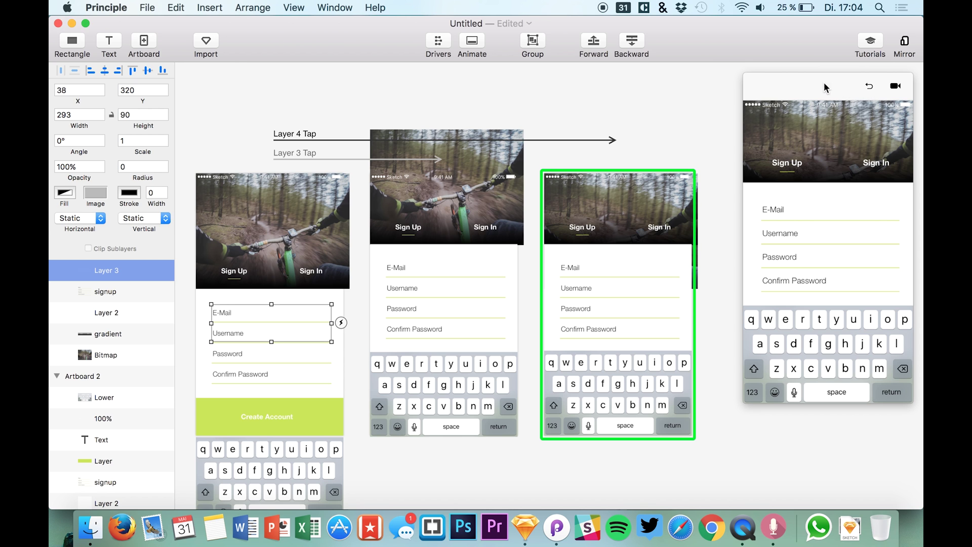
Enlarge the preview window slightly, replay the upper and lower field taps, and rewind to the first artboard.
mouse_move(742, 404)
left_mouse_down()
mouse_move(733, 423)
mouse_move(751, 388)
mouse_move(736, 408)
left_mouse_up()
left_click(868, 86)
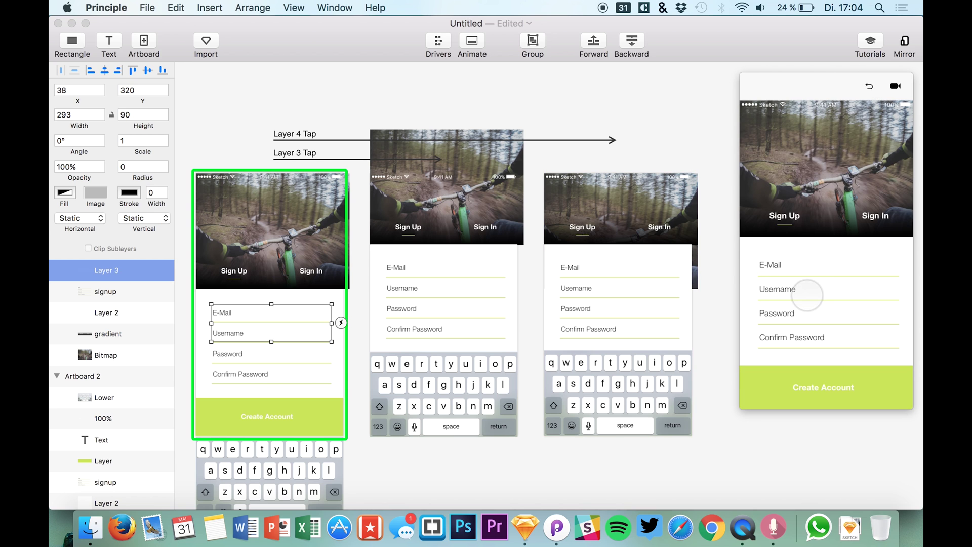
left_click(778, 276)
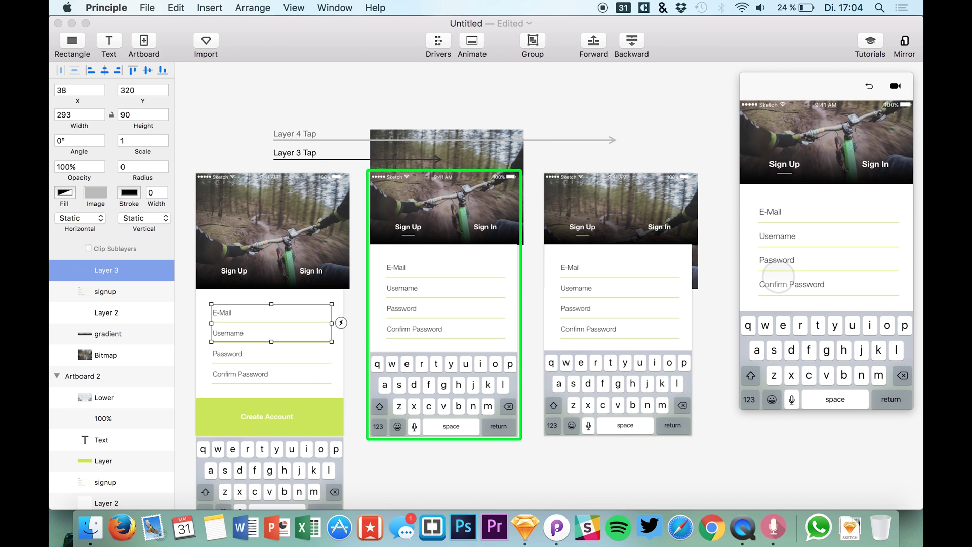
left_click(869, 87)
left_click(773, 320)
left_click(868, 87)
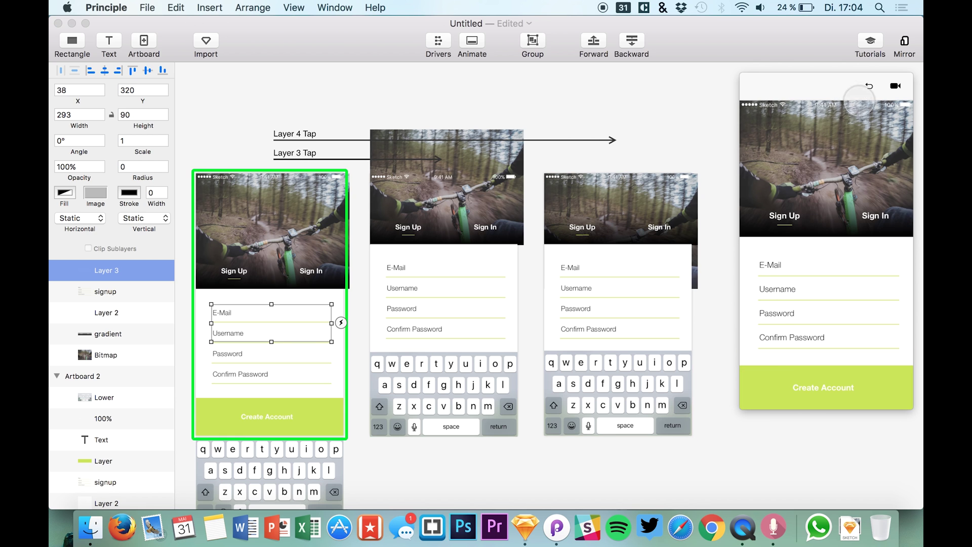
left_click(774, 275)
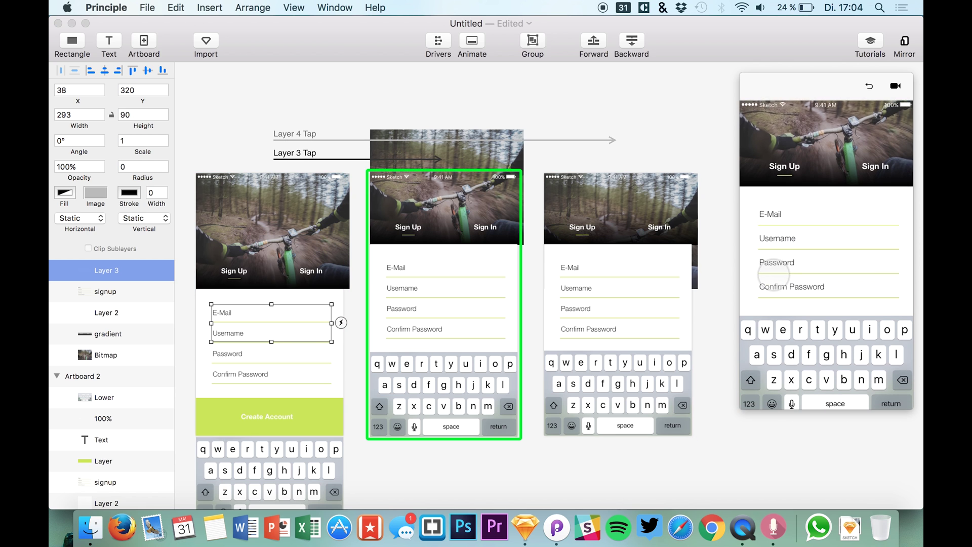
left_click(869, 88)
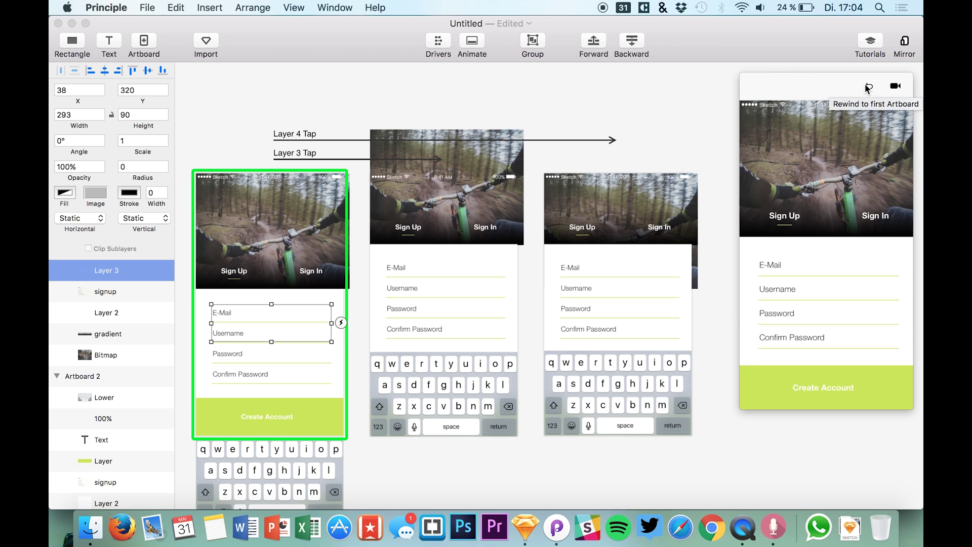